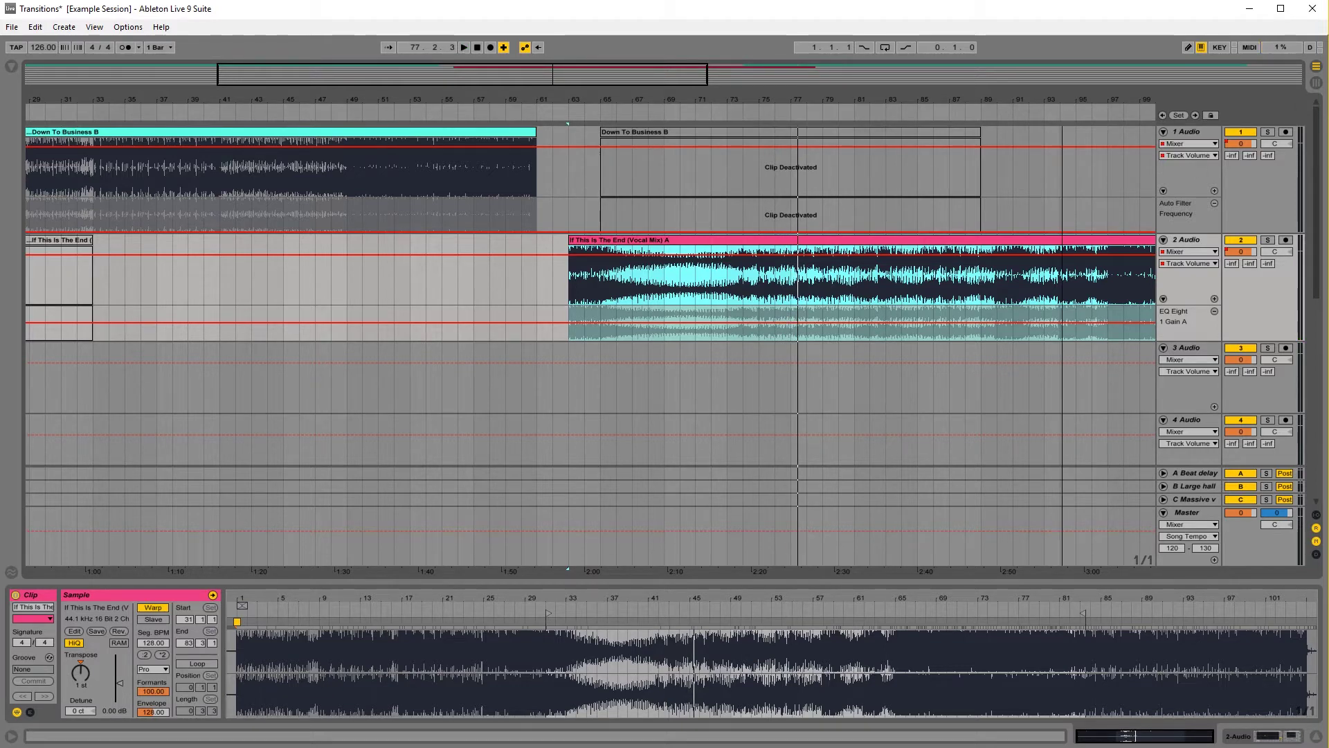
- At the bar 105–113 transition, put track 2's Track Volume automation in its own lane and show Auto Filter Frequency in the main one
{"action": "left_click_drag", "start_coordinate": [1062, 97], "coordinate": [632, 96]}
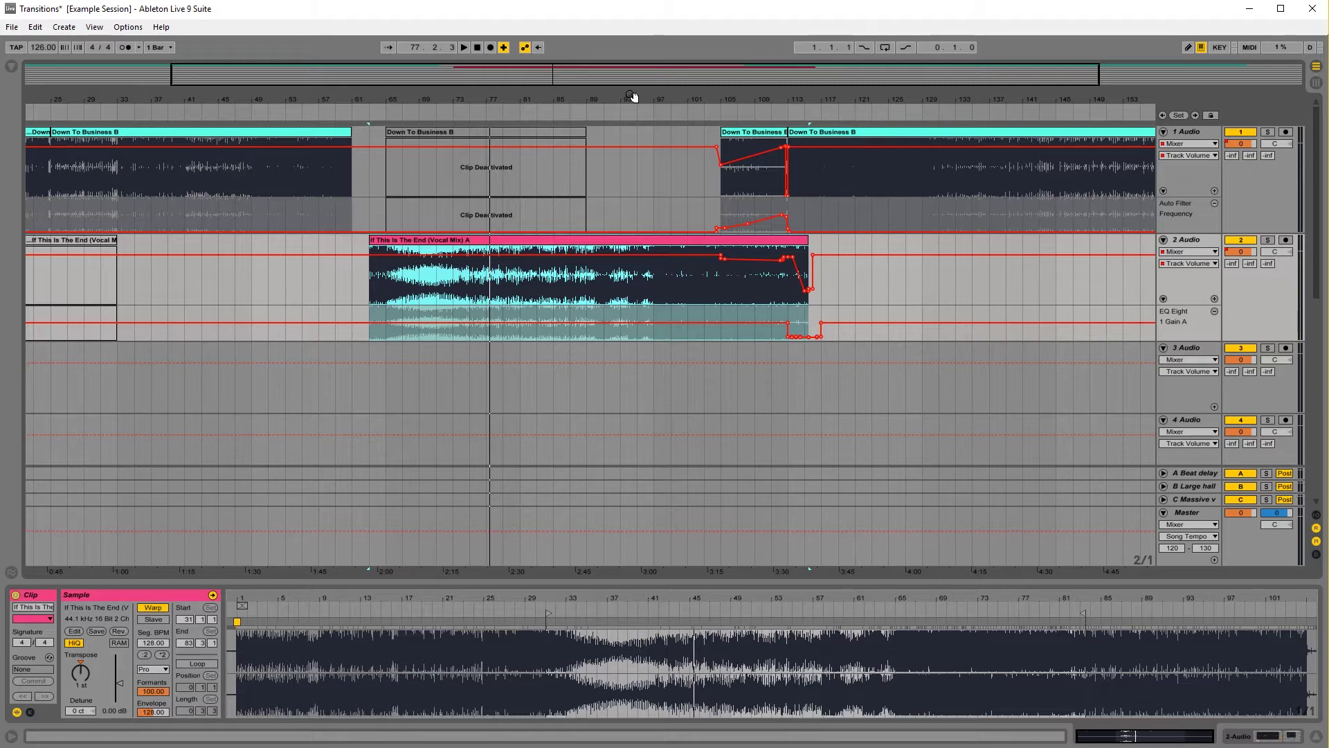
{"action": "left_click_drag", "start_coordinate": [759, 103], "coordinate": [759, 171]}
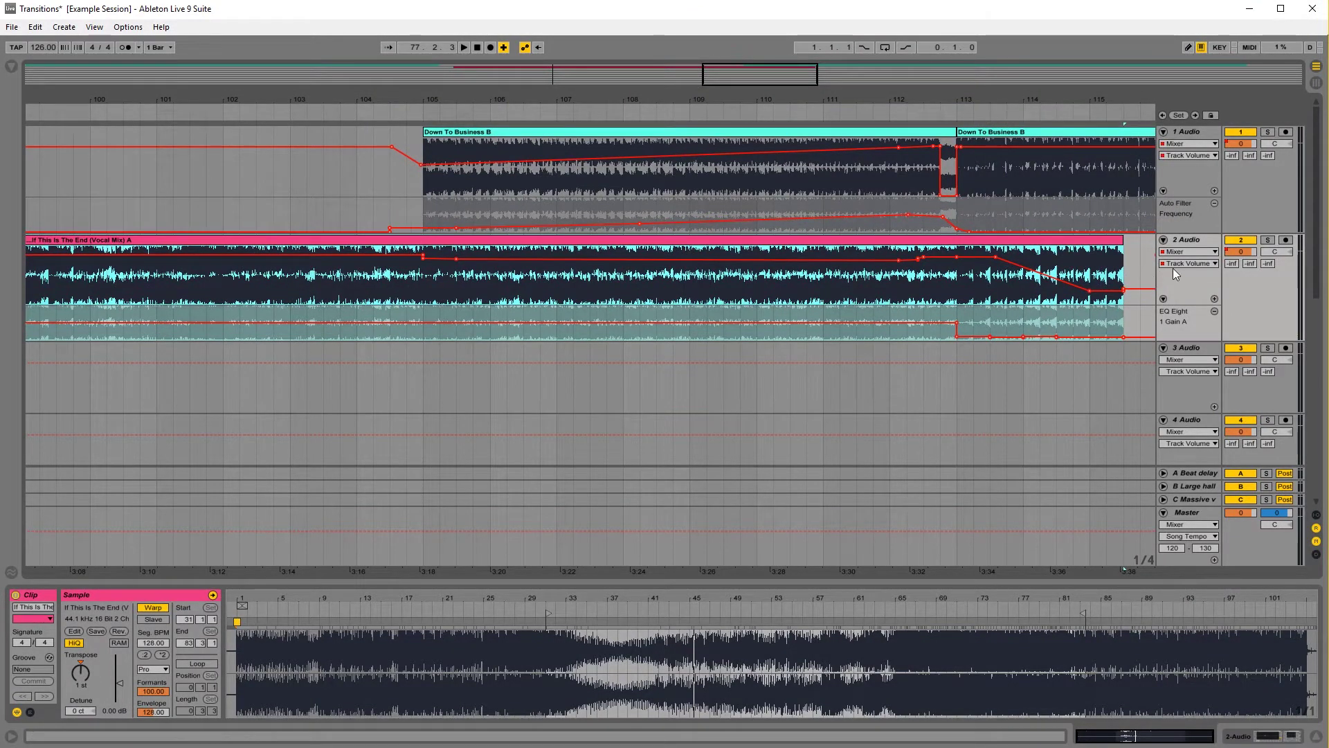
{"action": "left_click", "coordinate": [1207, 252]}
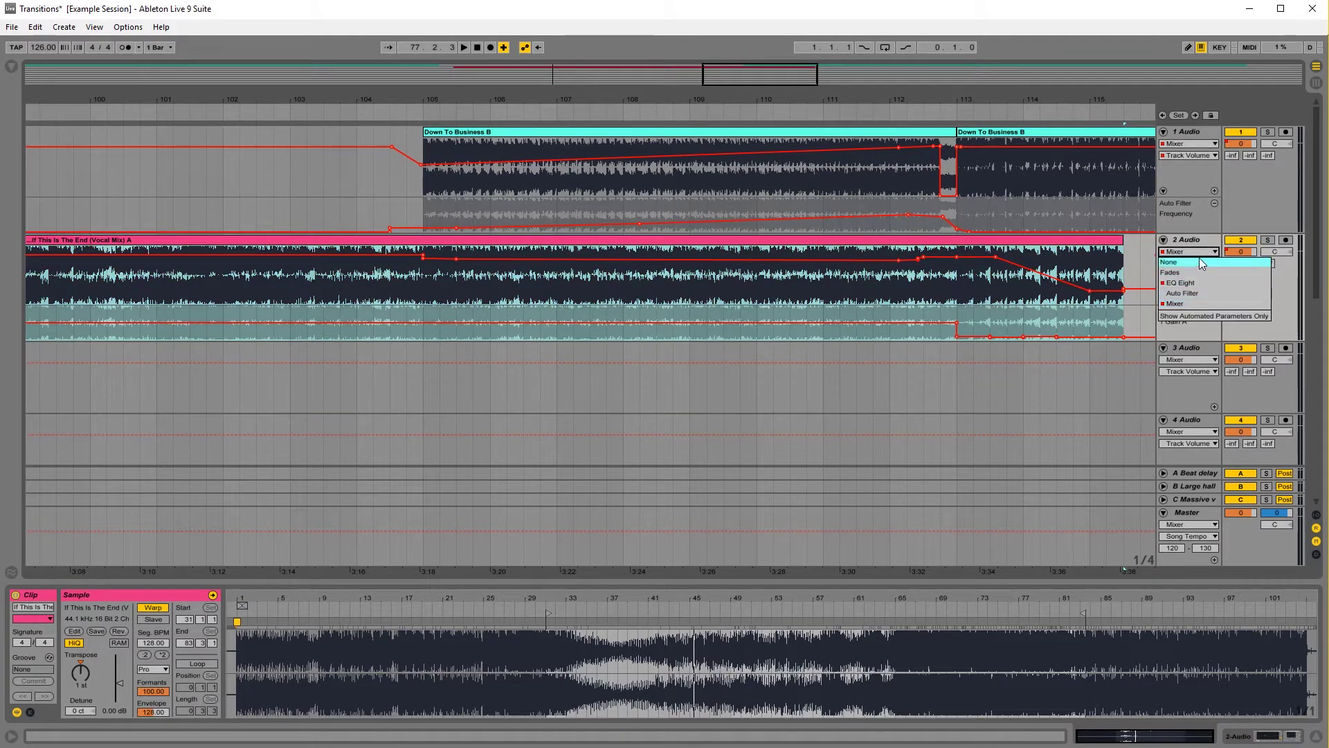
{"action": "left_click", "coordinate": [1204, 255]}
{"action": "left_click", "coordinate": [1215, 299]}
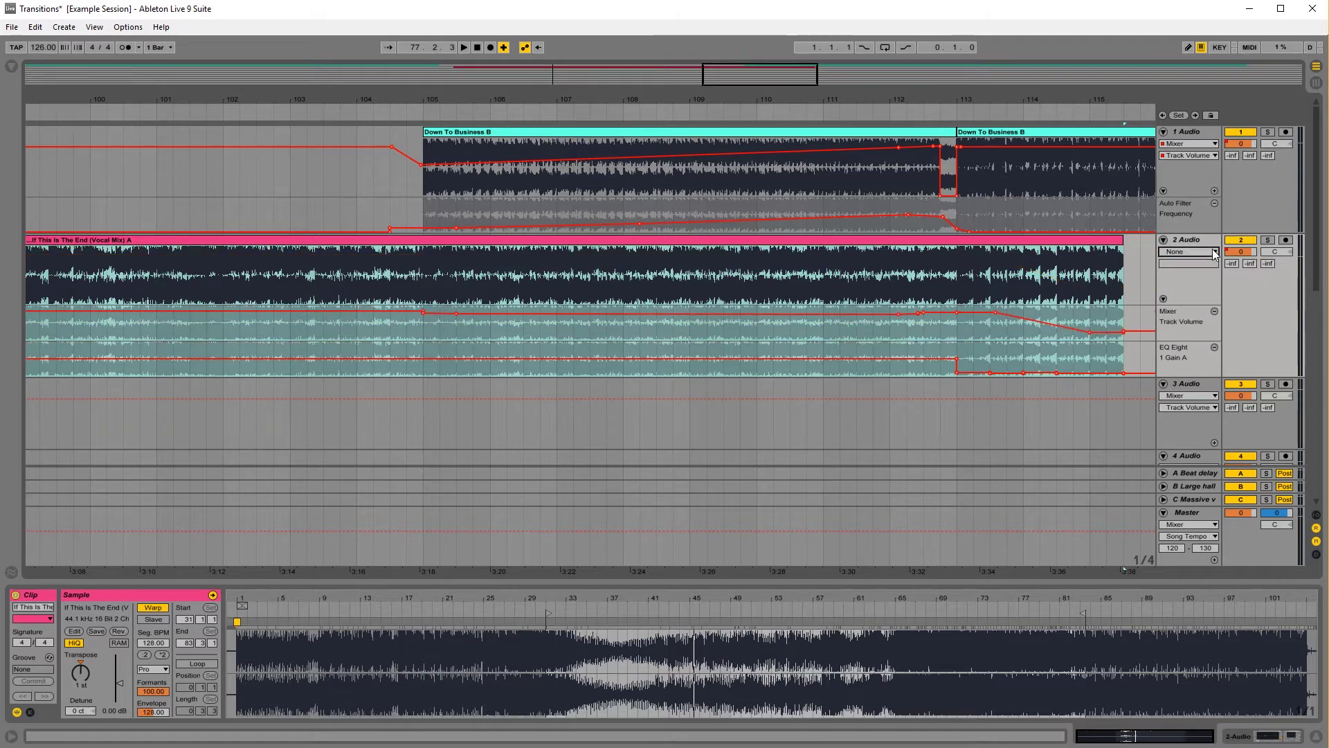
{"action": "left_click", "coordinate": [1212, 250]}
{"action": "left_click", "coordinate": [1200, 284]}
{"action": "left_click", "coordinate": [1195, 264]}
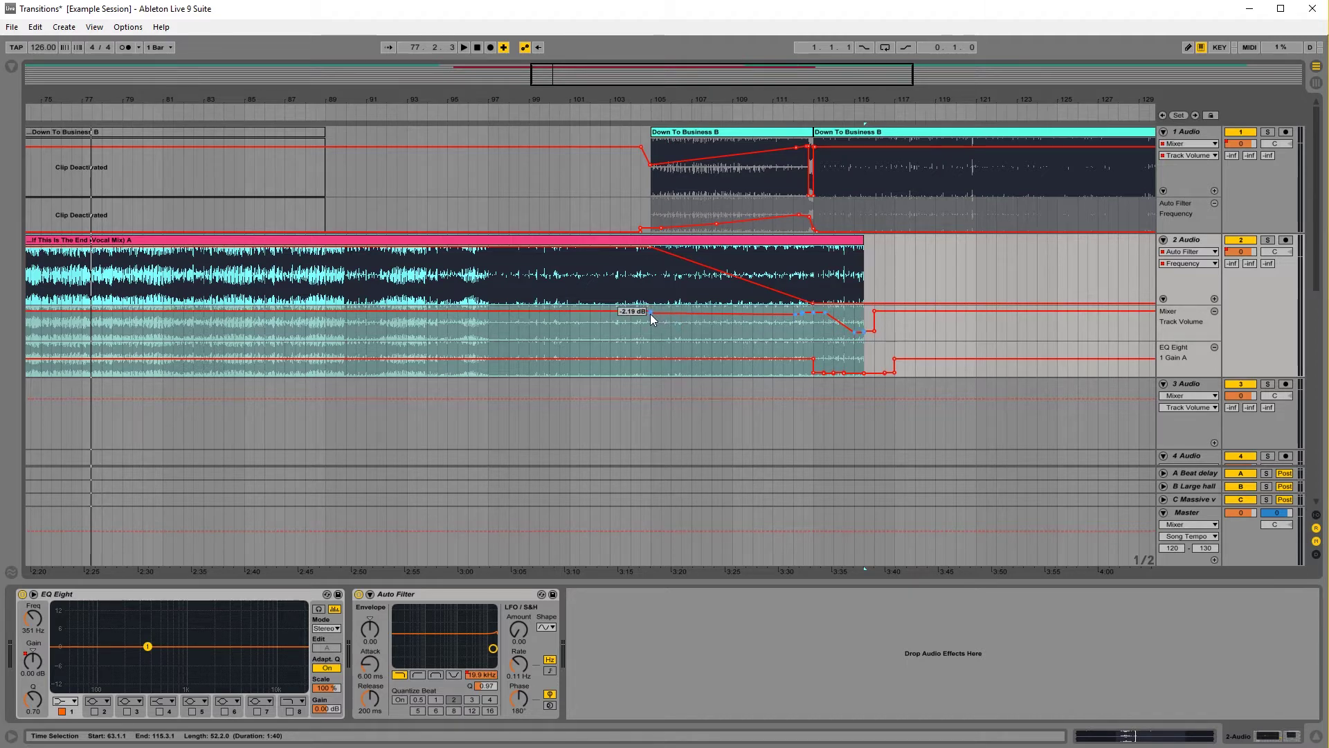
- Slope track 2's EQ Eight gain down to about -12.1 dB after bar 113, trim the vocal clip to end at bar 113, and play it
{"action": "left_click", "coordinate": [802, 313]}
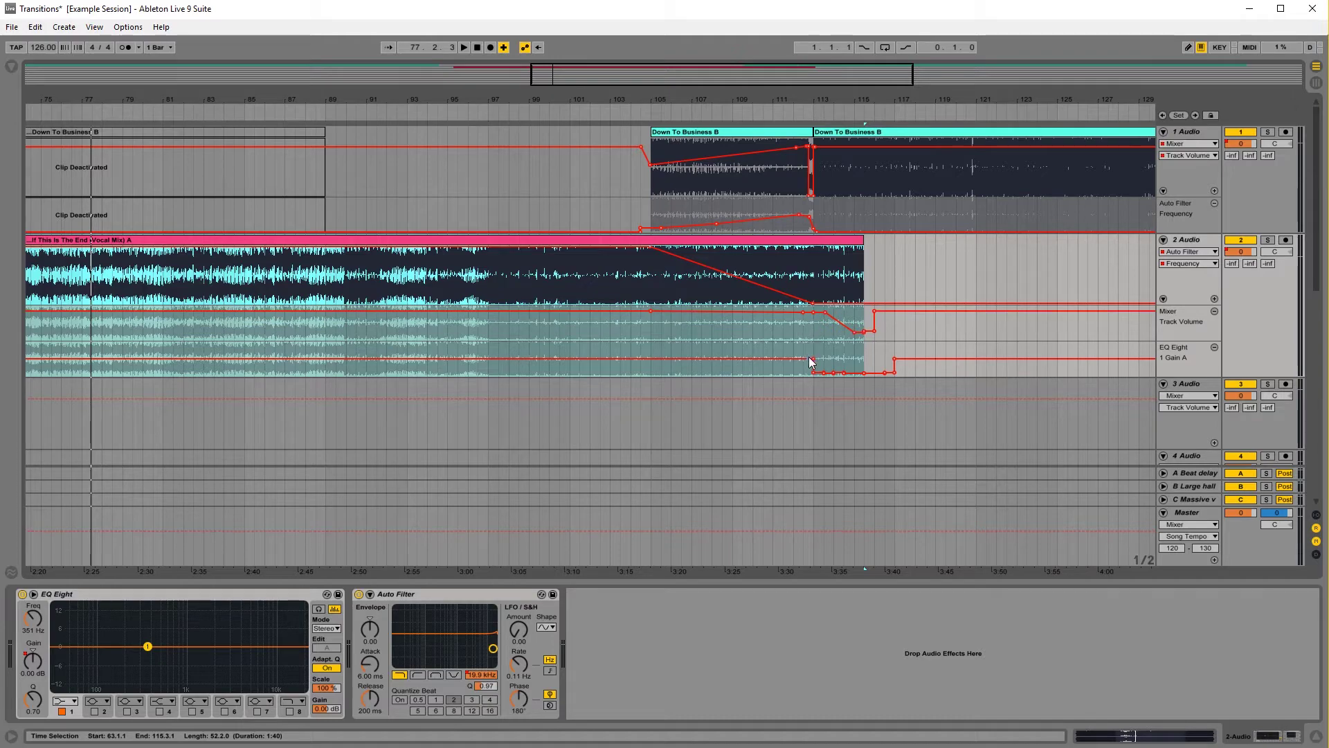
{"action": "left_click_drag", "start_coordinate": [813, 371], "coordinate": [843, 372]}
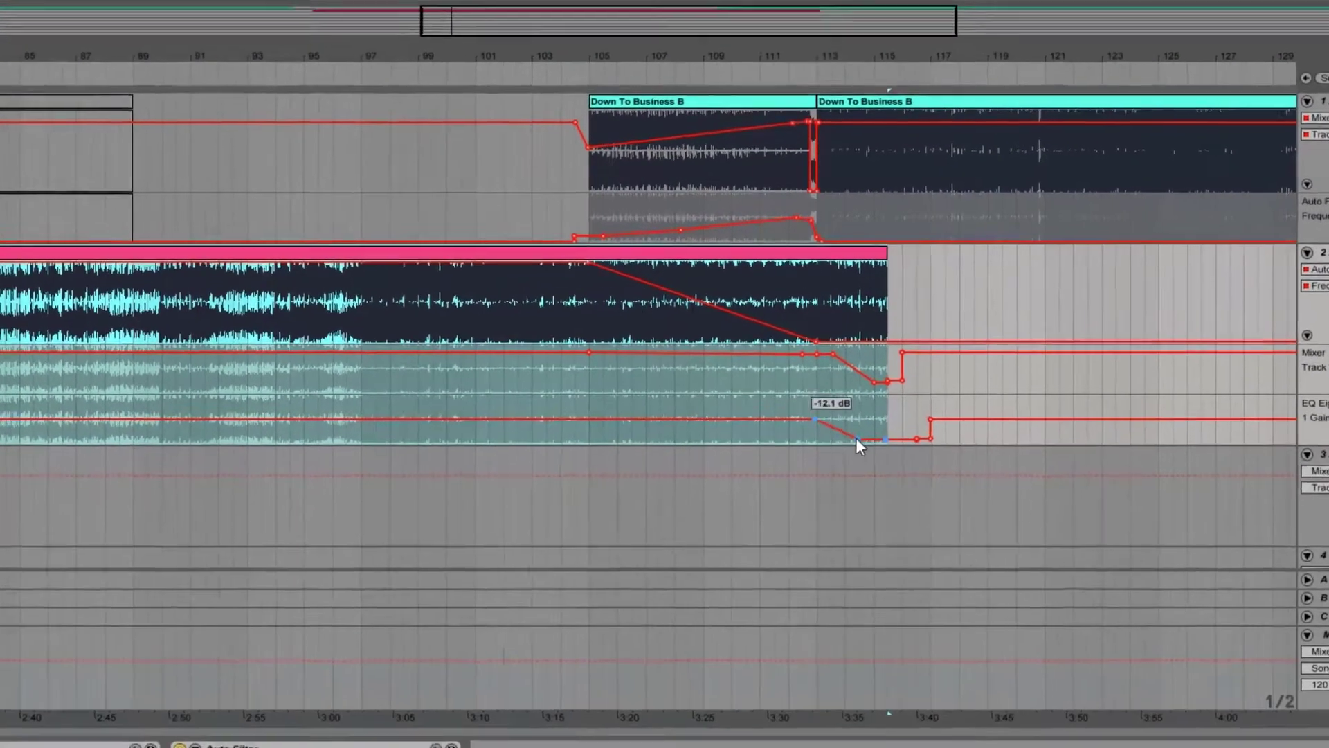
{"action": "left_click_drag", "start_coordinate": [887, 263], "coordinate": [813, 262]}
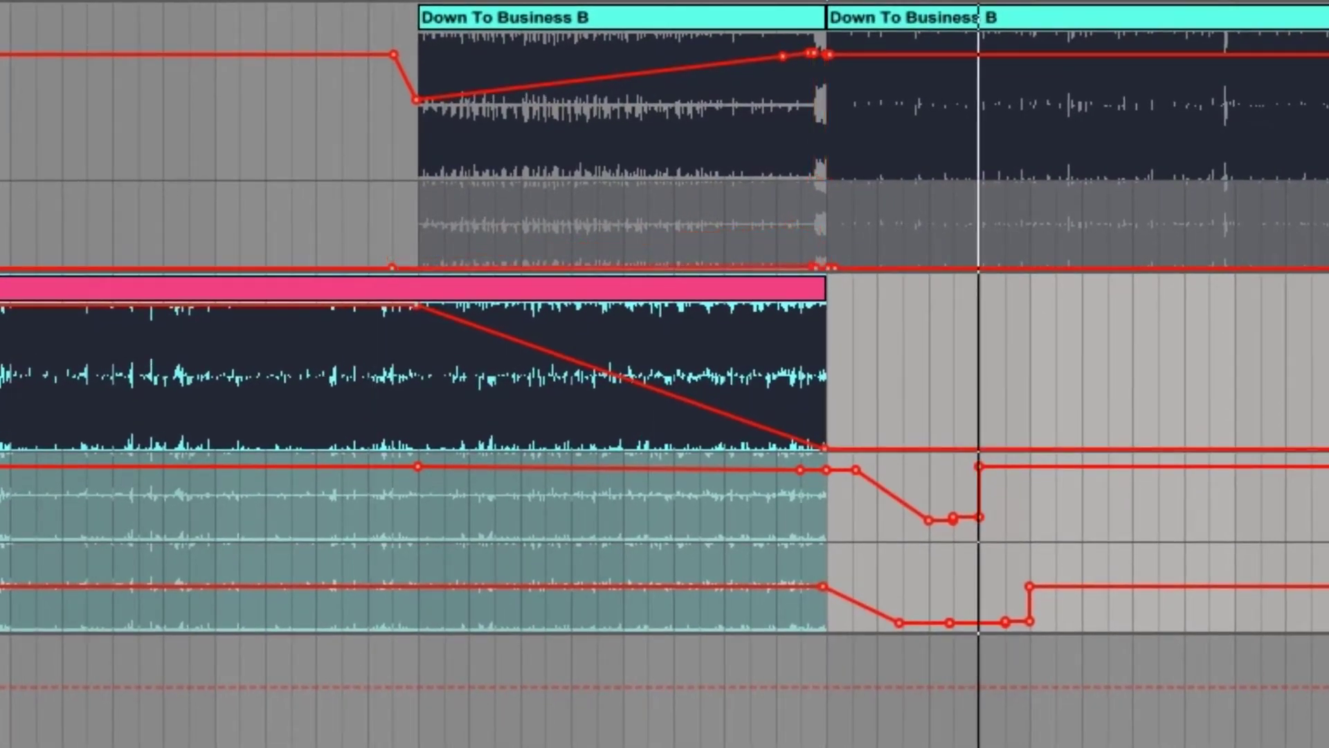
{"action": "key", "text": "space"}
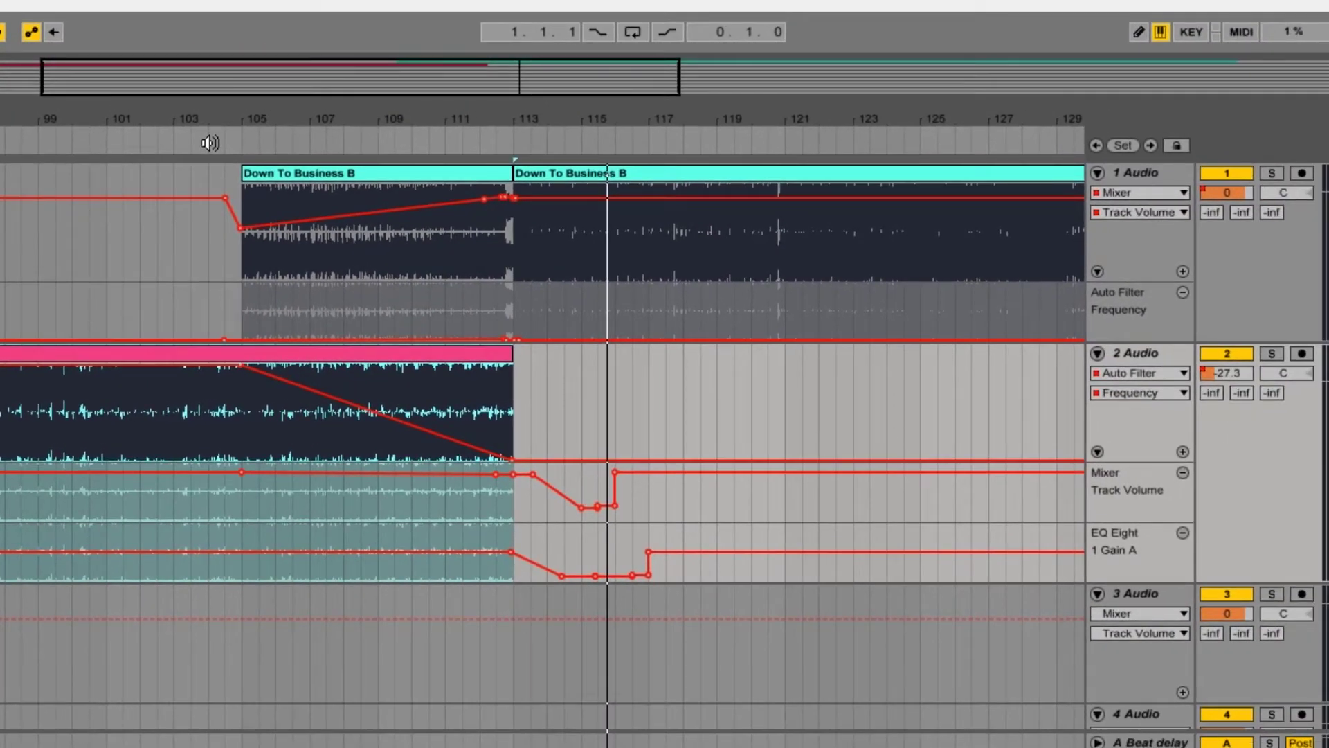
- Replace track 2's filter sweep with a volume crossfade between bars 105 and 113, fading track 2 to -inf dB and bending both curves at bar 109
{"action": "left_click_drag", "start_coordinate": [513, 459], "coordinate": [513, 364]}
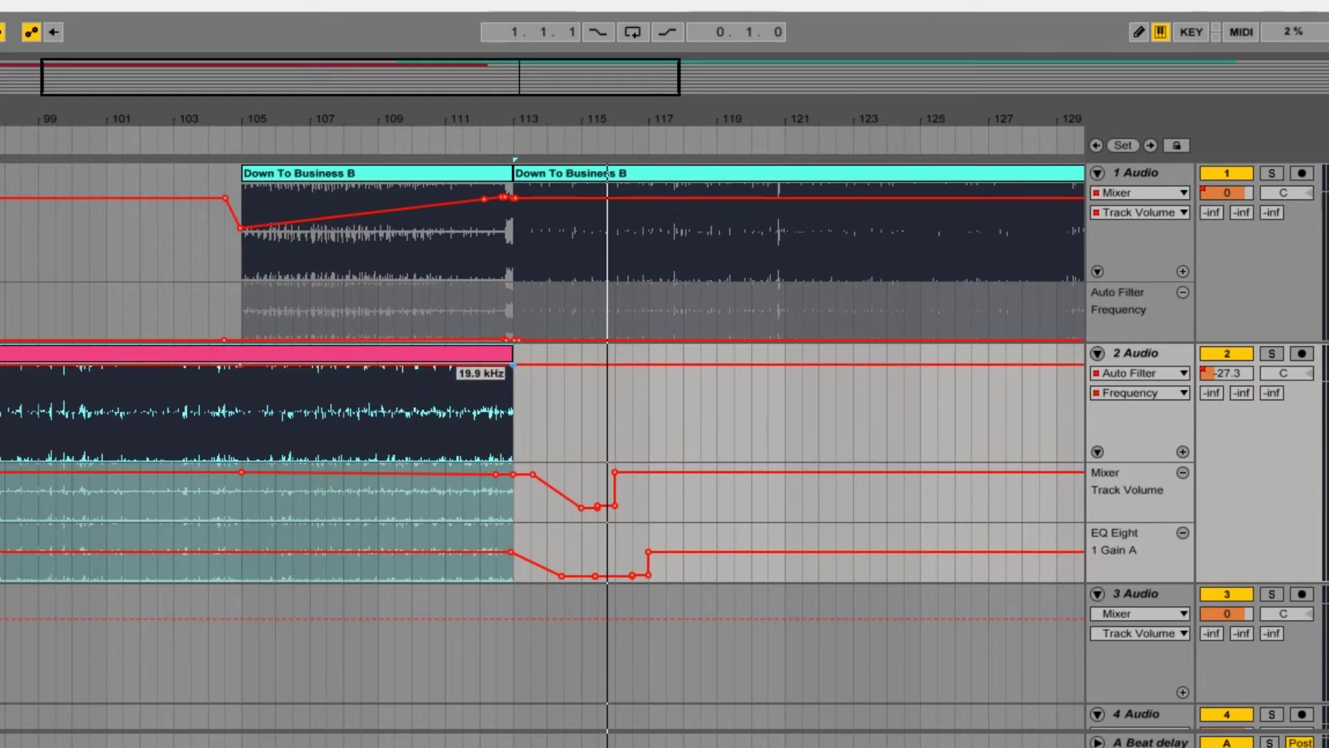
{"action": "left_click_drag", "start_coordinate": [511, 474], "coordinate": [513, 519]}
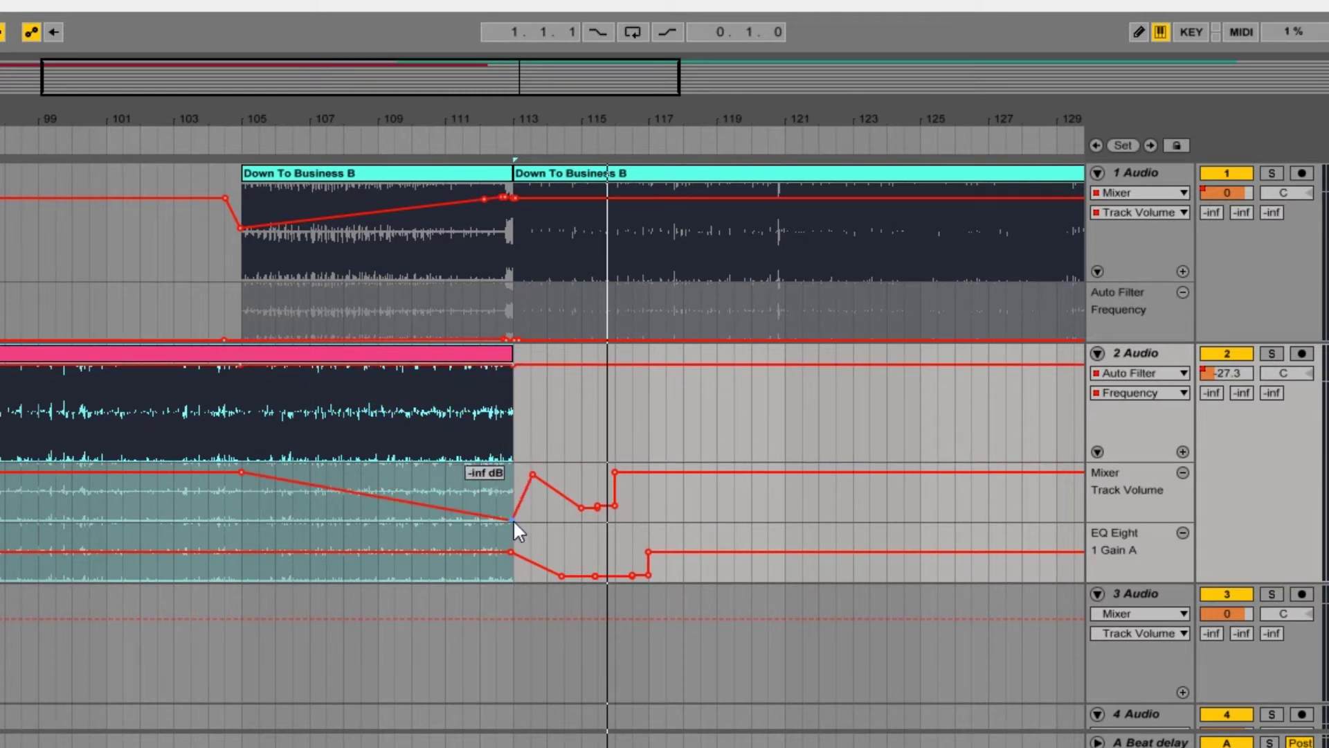
{"action": "left_click_drag", "start_coordinate": [244, 230], "coordinate": [244, 240]}
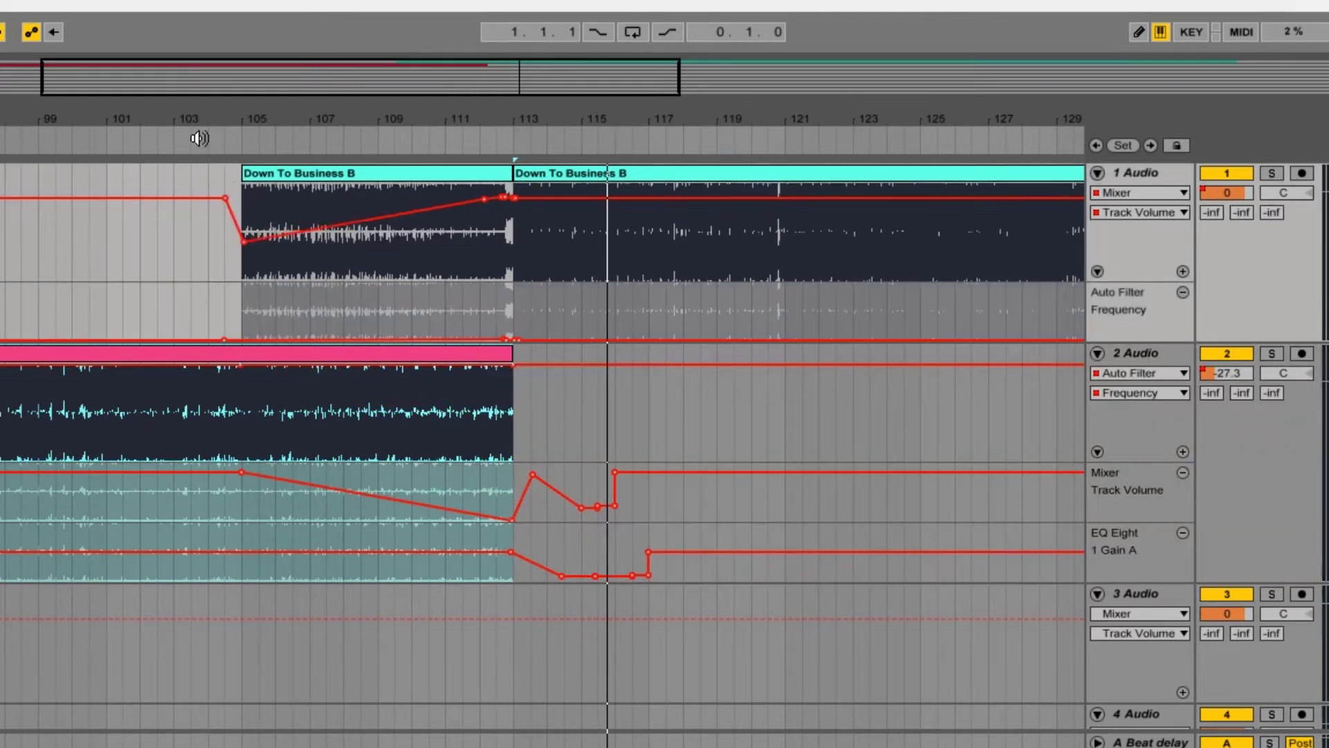
{"action": "key", "text": "space"}
{"action": "left_click_drag", "start_coordinate": [379, 488], "coordinate": [380, 485]}
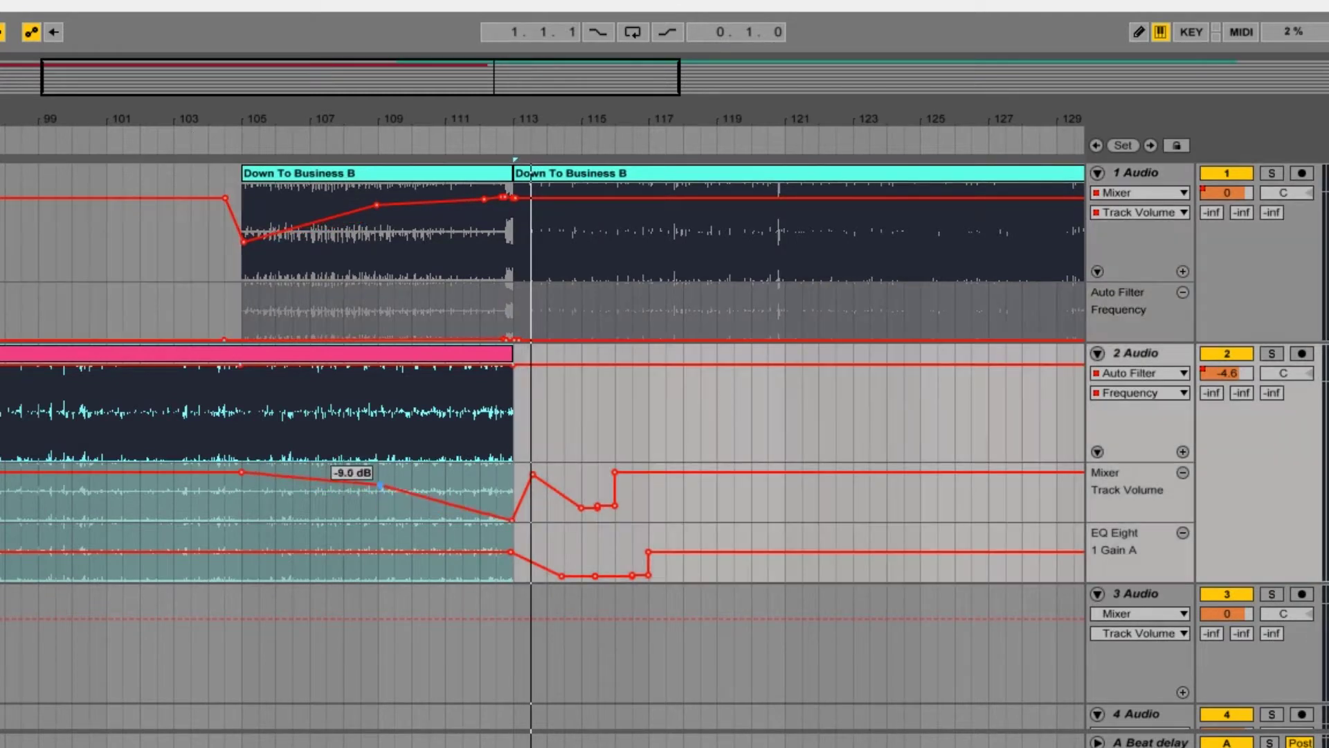
{"action": "left_click", "coordinate": [207, 147]}
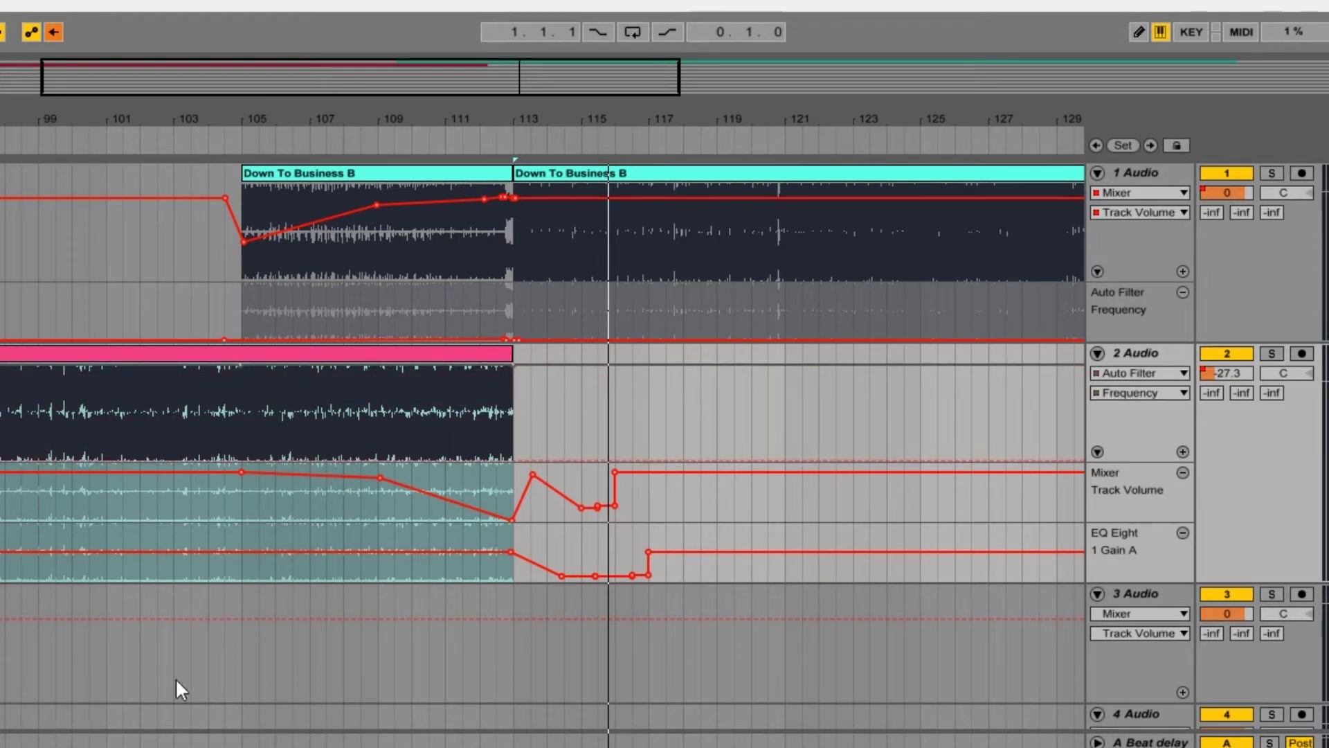
- Make track 2's filter frequency climb from bar 105 to about 7.04 kHz and drop to 45.5 Hz at bar 113, and lessen track 1's volume dip
{"action": "left_click_drag", "start_coordinate": [239, 363], "coordinate": [241, 459]}
{"action": "mouse_move", "coordinate": [499, 459]}
{"action": "left_mouse_down"}
{"action": "mouse_move", "coordinate": [500, 374]}
{"action": "mouse_move", "coordinate": [488, 380]}
{"action": "mouse_move", "coordinate": [505, 389]}
{"action": "mouse_move", "coordinate": [511, 453]}
{"action": "left_mouse_up"}
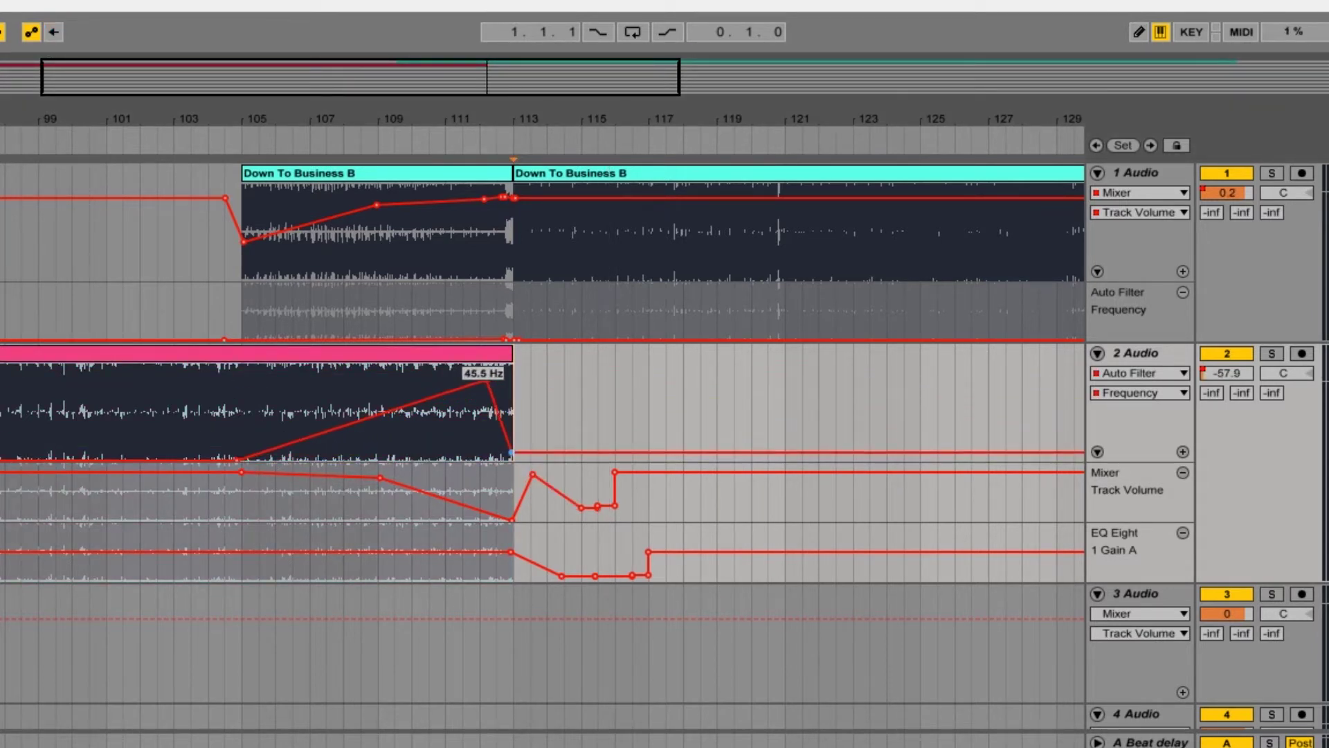
{"action": "left_click_drag", "start_coordinate": [246, 240], "coordinate": [245, 213]}
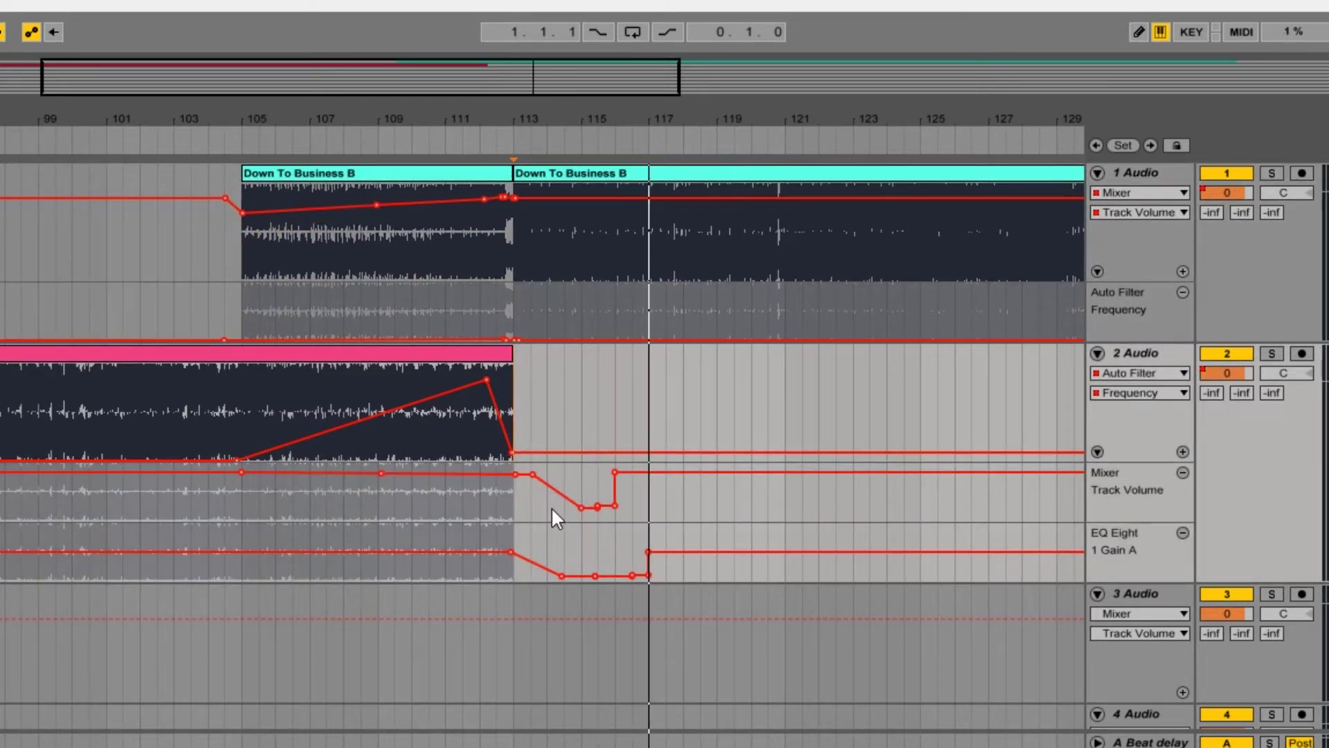
- Mute track 1 and play the transition from just before bar 105
{"action": "left_click", "coordinate": [390, 176]}
{"action": "left_click", "coordinate": [1246, 175]}
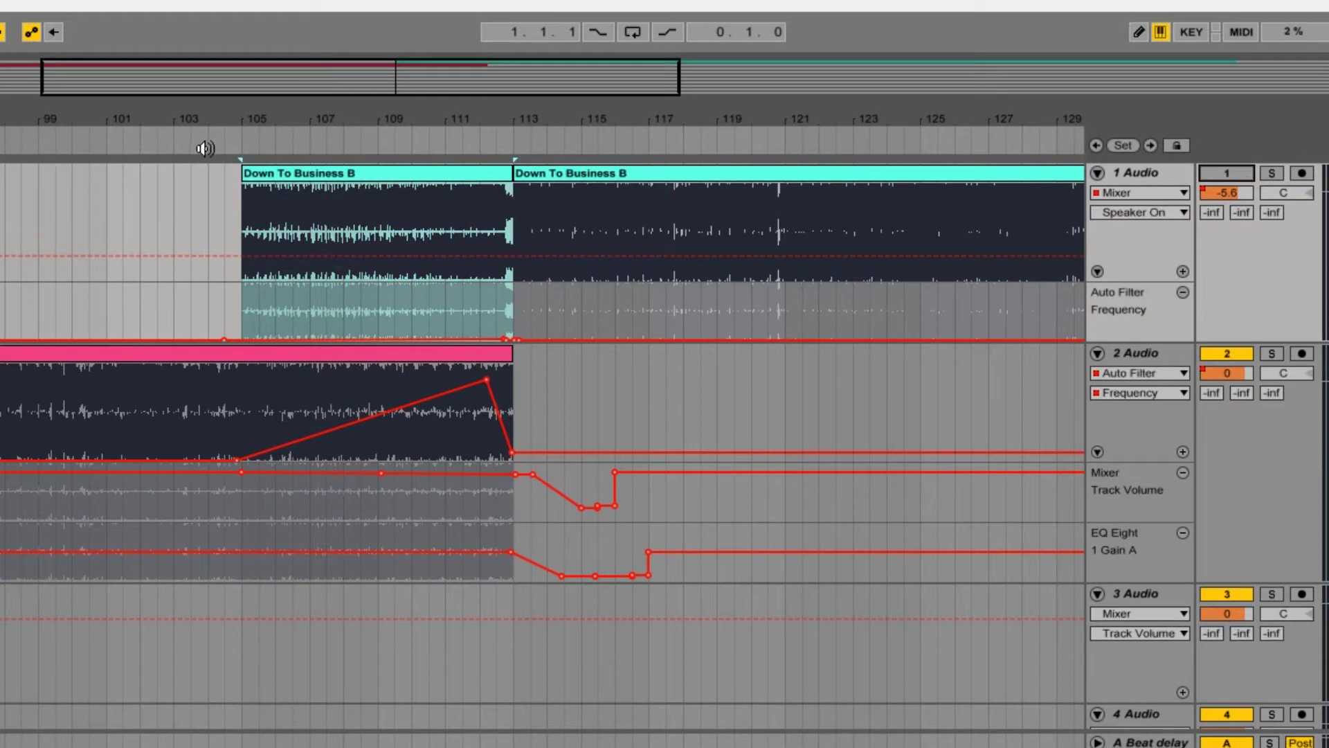
{"action": "left_click", "coordinate": [205, 141]}
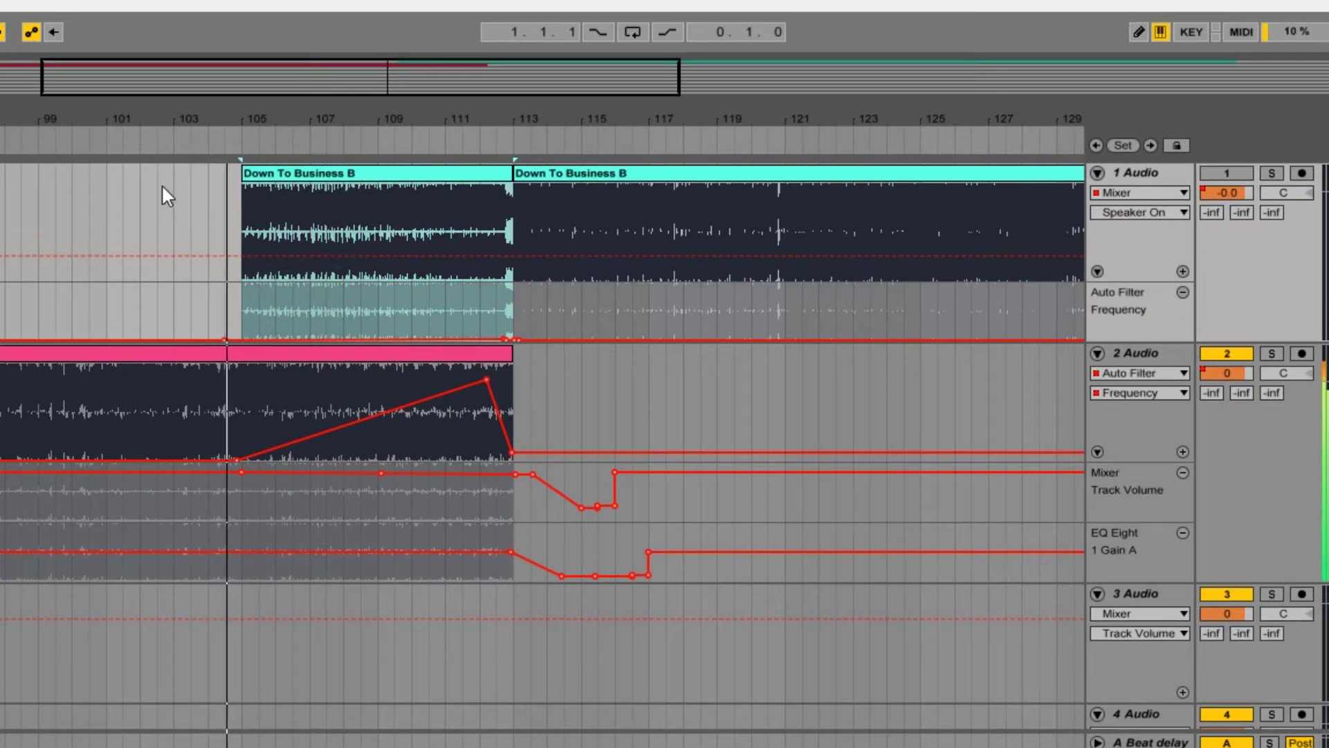
- Lower track 2's filter frequency peak, move it closer to bar 113, and raise the curve's end point at bar 113 slightly
{"action": "mouse_move", "coordinate": [486, 380]}
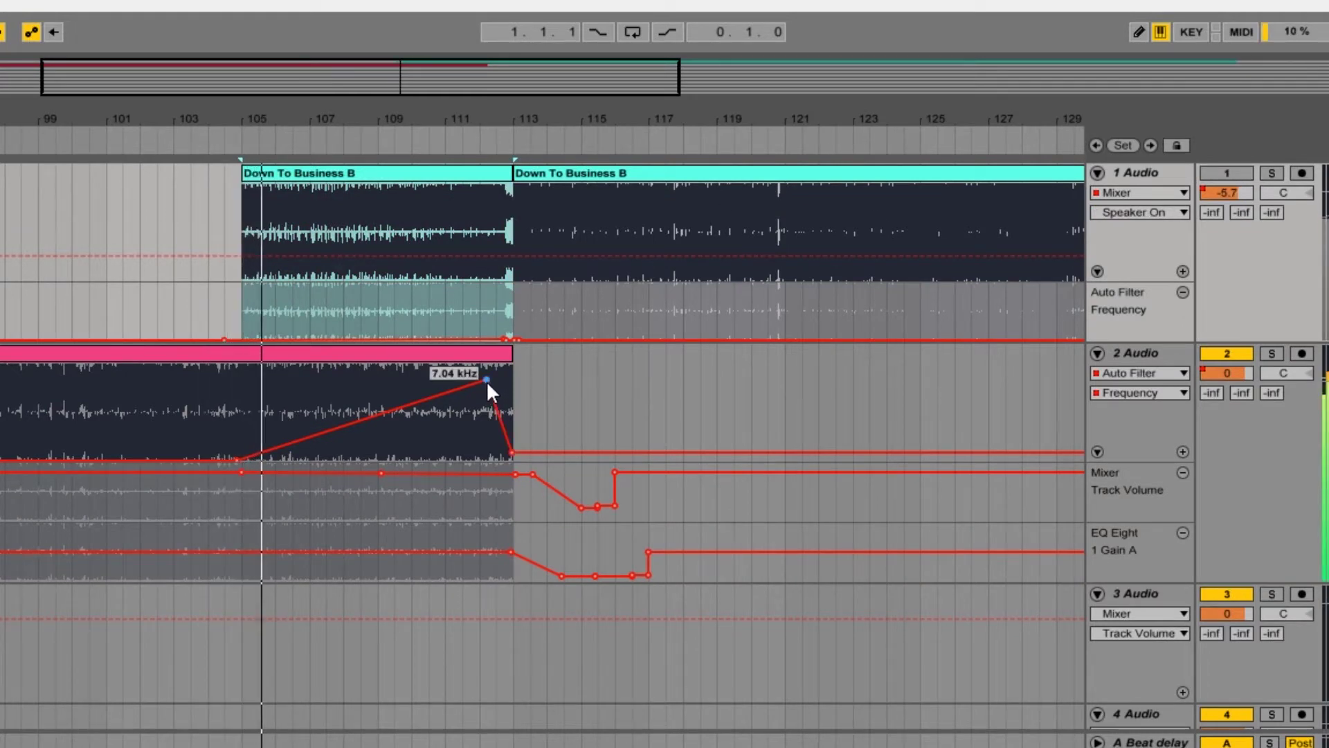
{"action": "left_click_drag", "start_coordinate": [486, 379], "coordinate": [489, 389]}
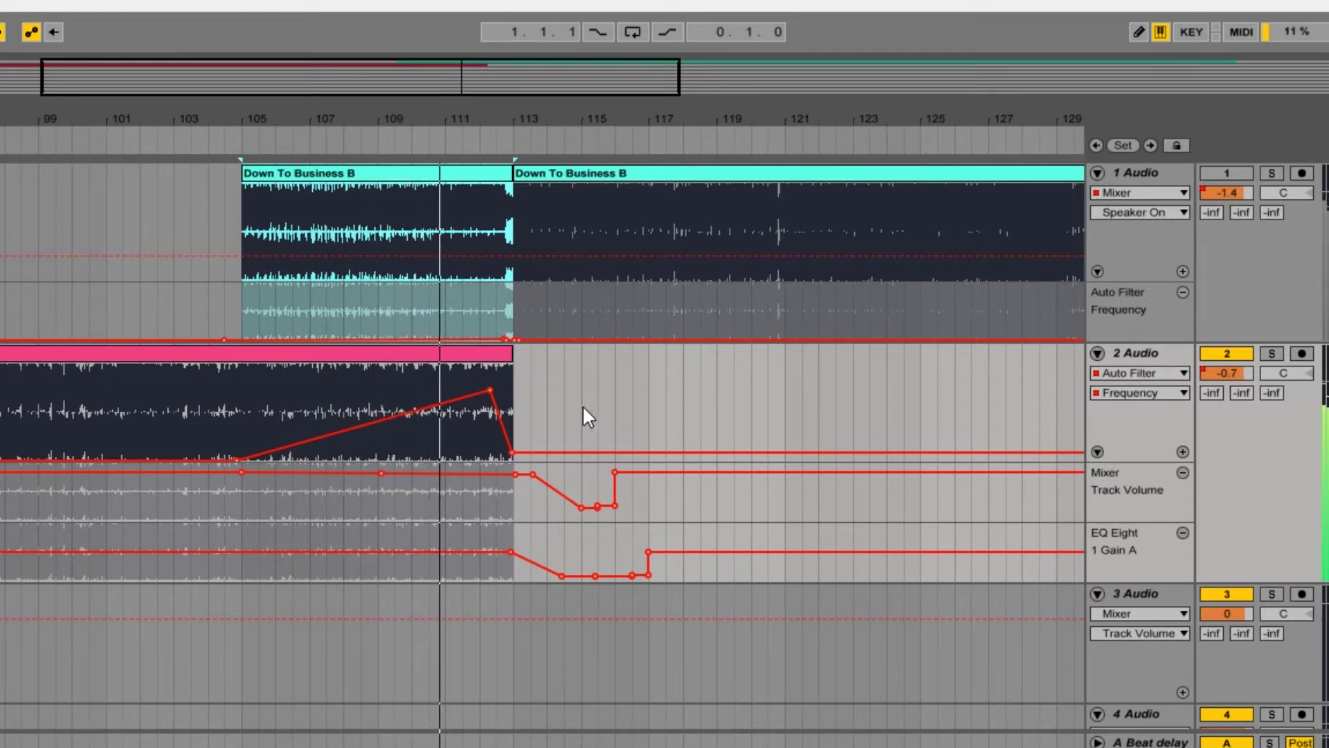
{"action": "mouse_move", "coordinate": [491, 391]}
{"action": "left_click_drag", "start_coordinate": [491, 389], "coordinate": [503, 405]}
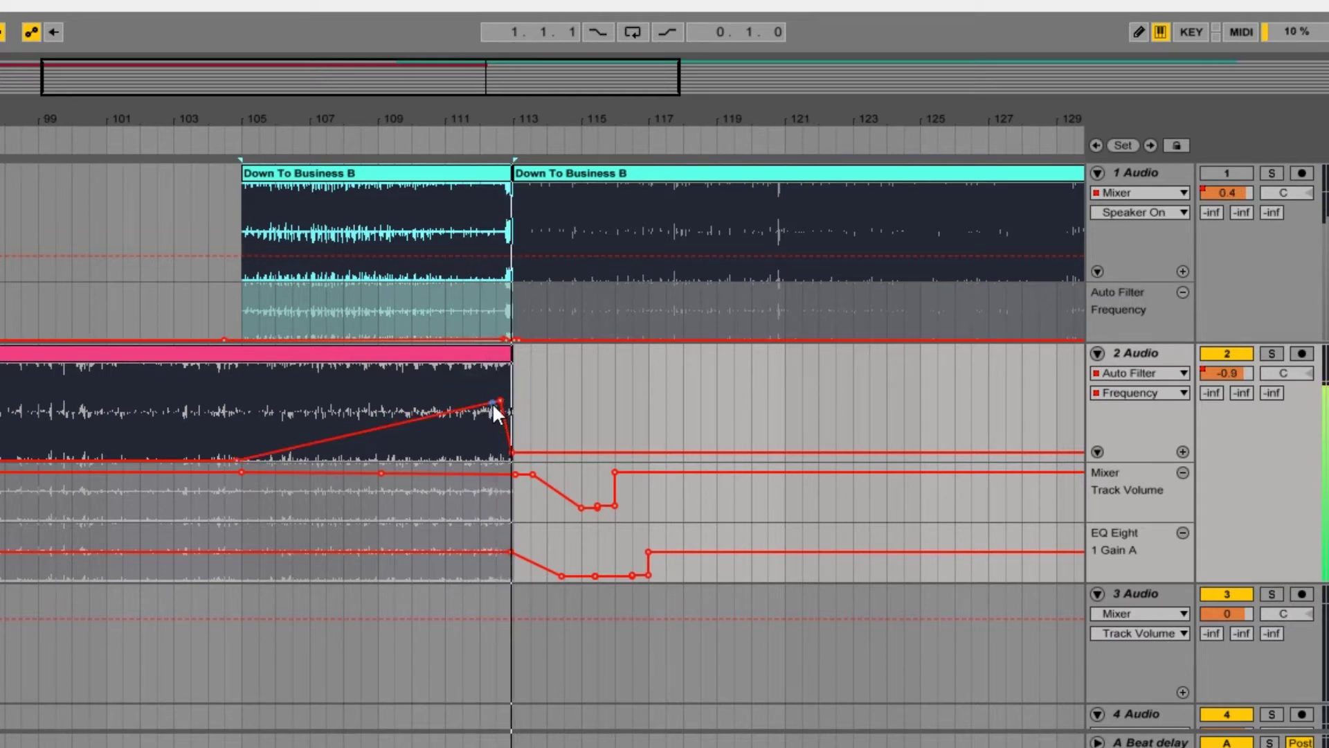
{"action": "left_click_drag", "start_coordinate": [513, 452], "coordinate": [514, 439]}
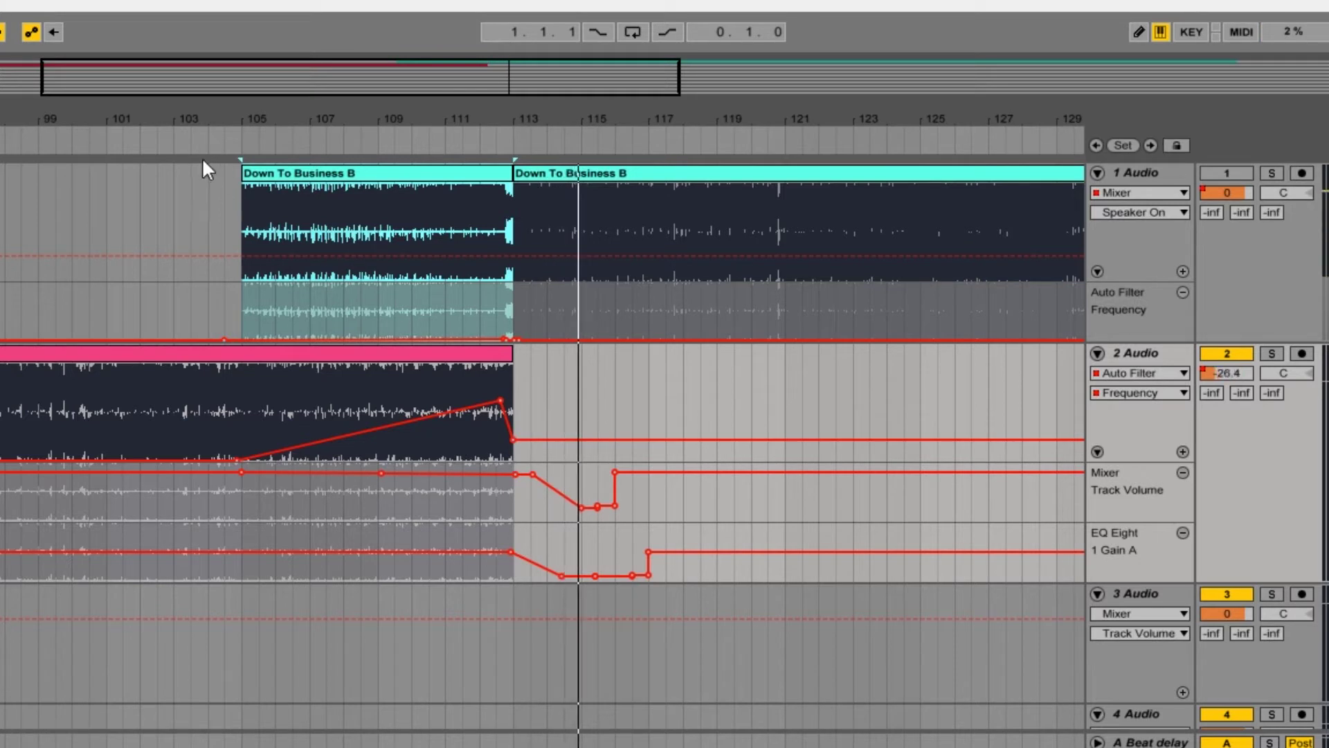
- Unmute track 1, replay from just before bar 105, and show its Track Volume automation
{"action": "left_click", "coordinate": [205, 177]}
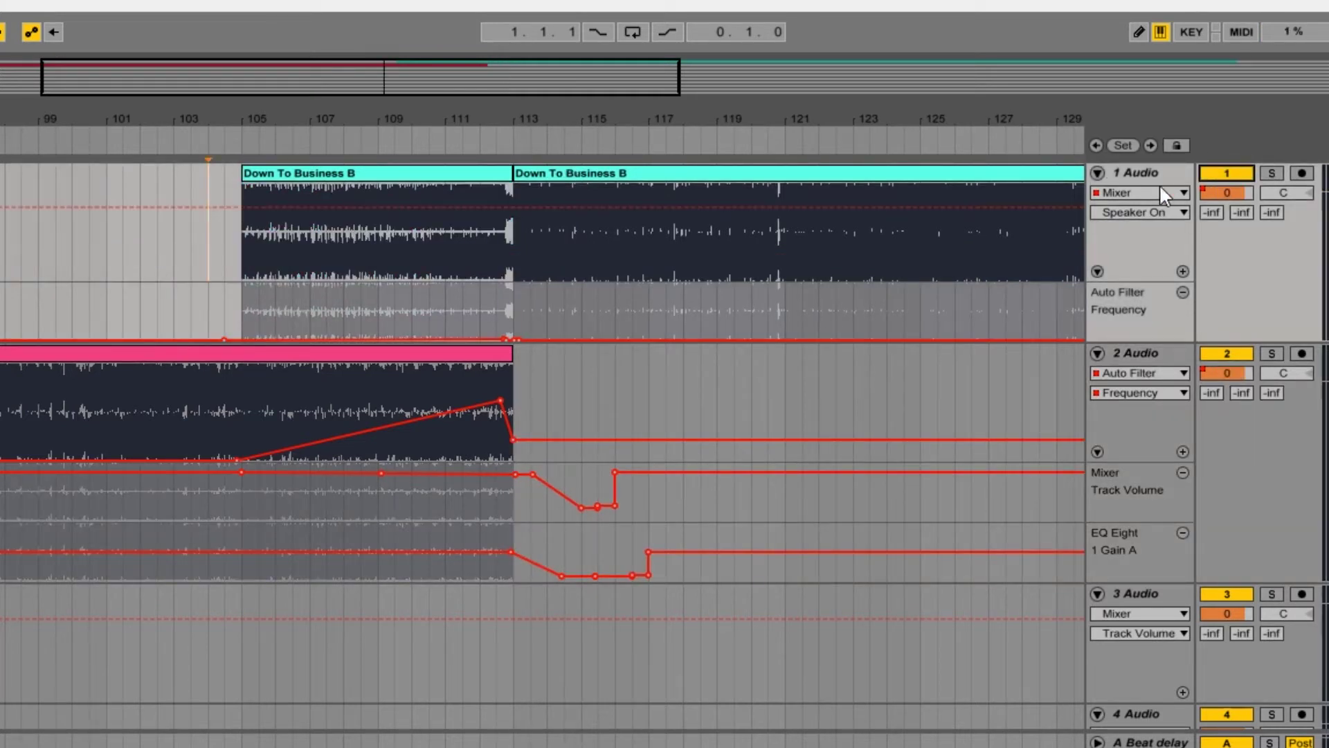
{"action": "key", "text": "space"}
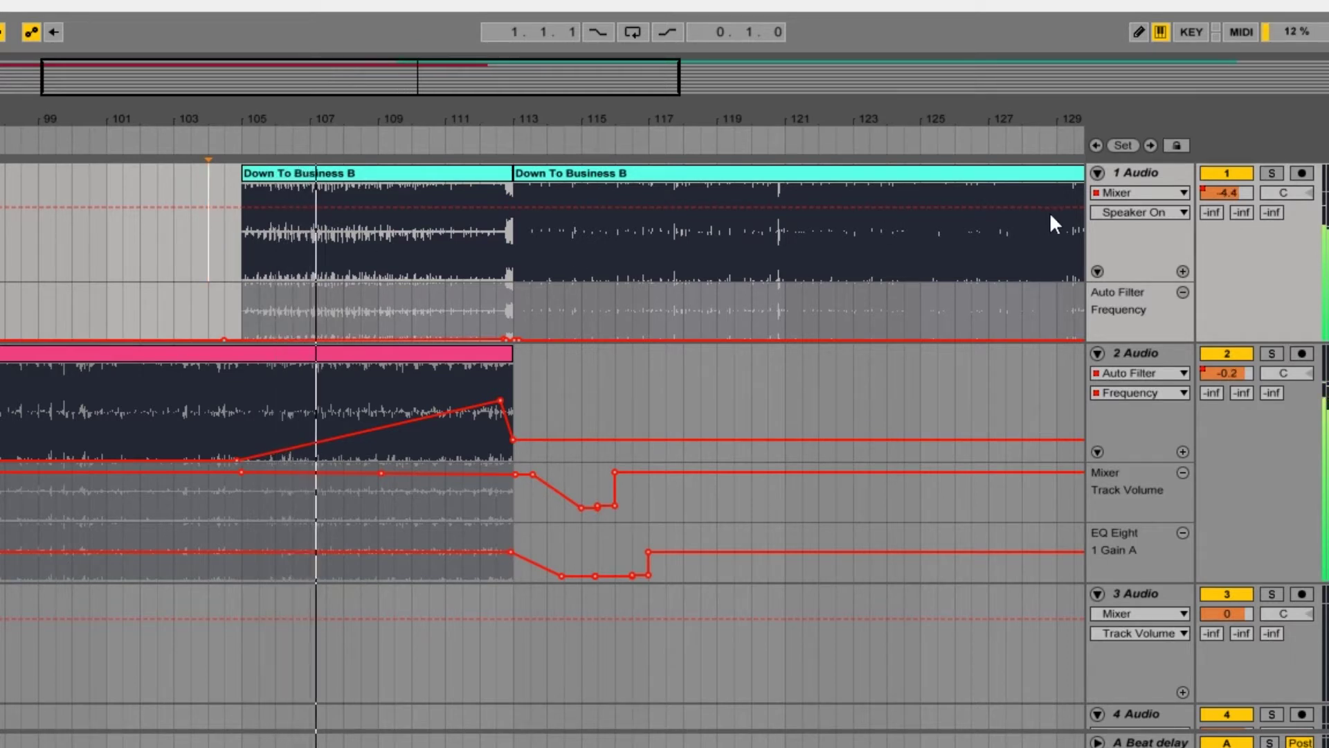
{"action": "left_click", "coordinate": [1117, 212]}
{"action": "left_click", "coordinate": [1126, 266]}
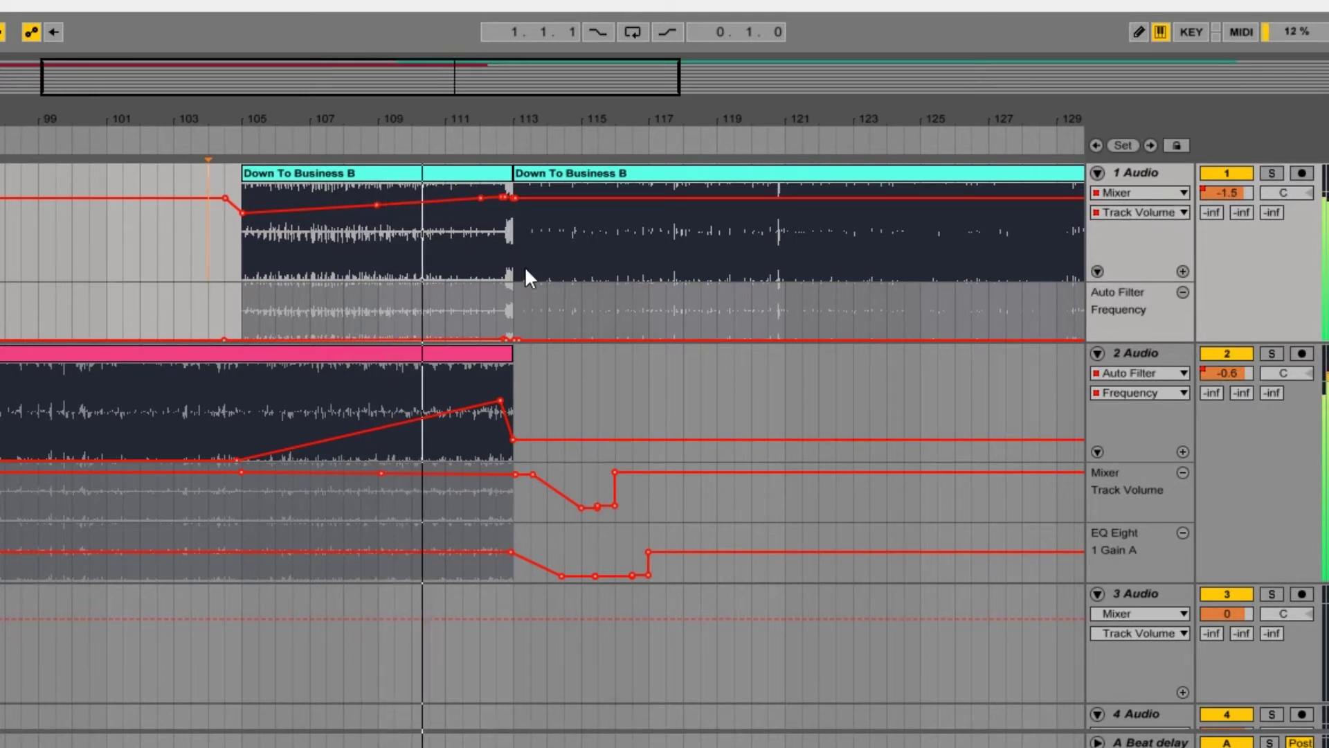
- Reshape track 2's filter frequency curve to keep rising through bar 113 and level out just past bar 114
{"action": "left_click_drag", "start_coordinate": [491, 402], "coordinate": [503, 431]}
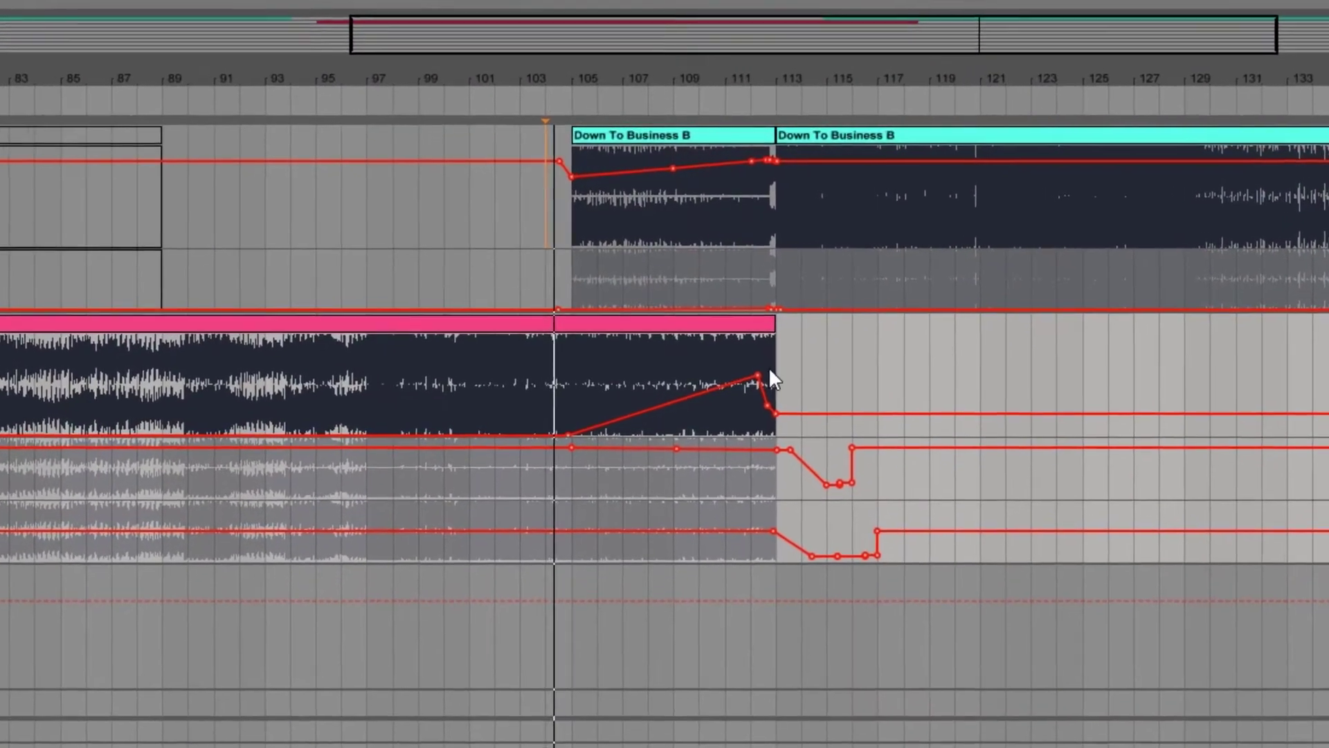
{"action": "mouse_move", "coordinate": [737, 340]}
{"action": "left_click_drag", "start_coordinate": [777, 427], "coordinate": [832, 396]}
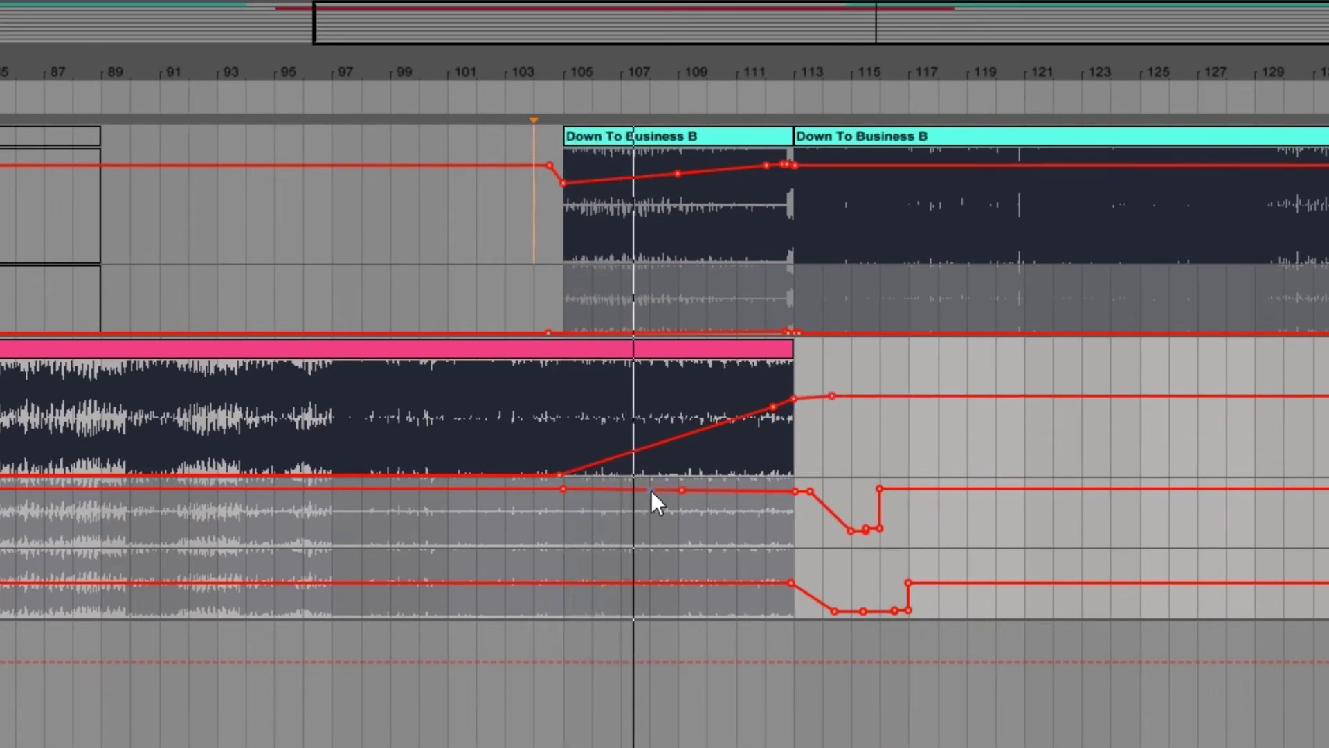
- Shape track 2's volume curve into a slight decline reaching about -2.0 dB at bar 113, and replay the transition
{"action": "left_click_drag", "start_coordinate": [685, 490], "coordinate": [795, 540]}
{"action": "left_click", "coordinate": [773, 510]}
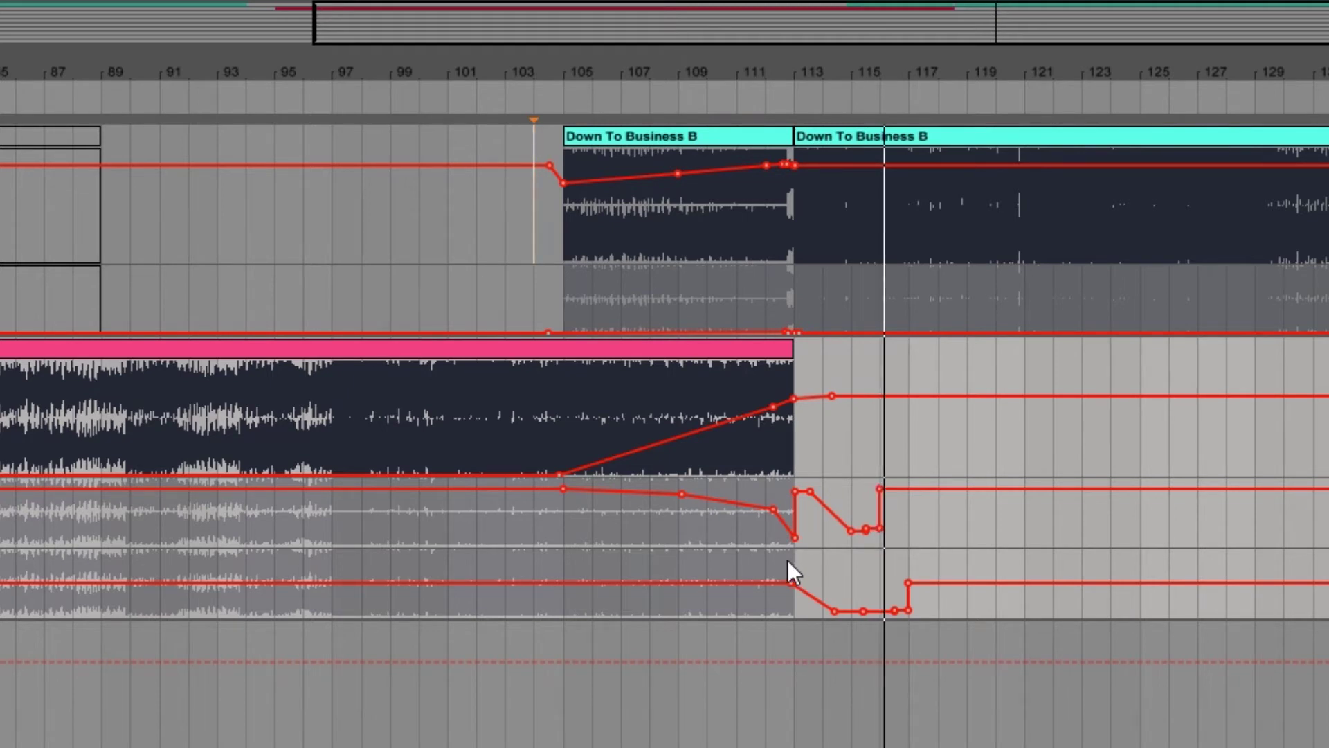
{"action": "left_click_drag", "start_coordinate": [684, 494], "coordinate": [708, 495]}
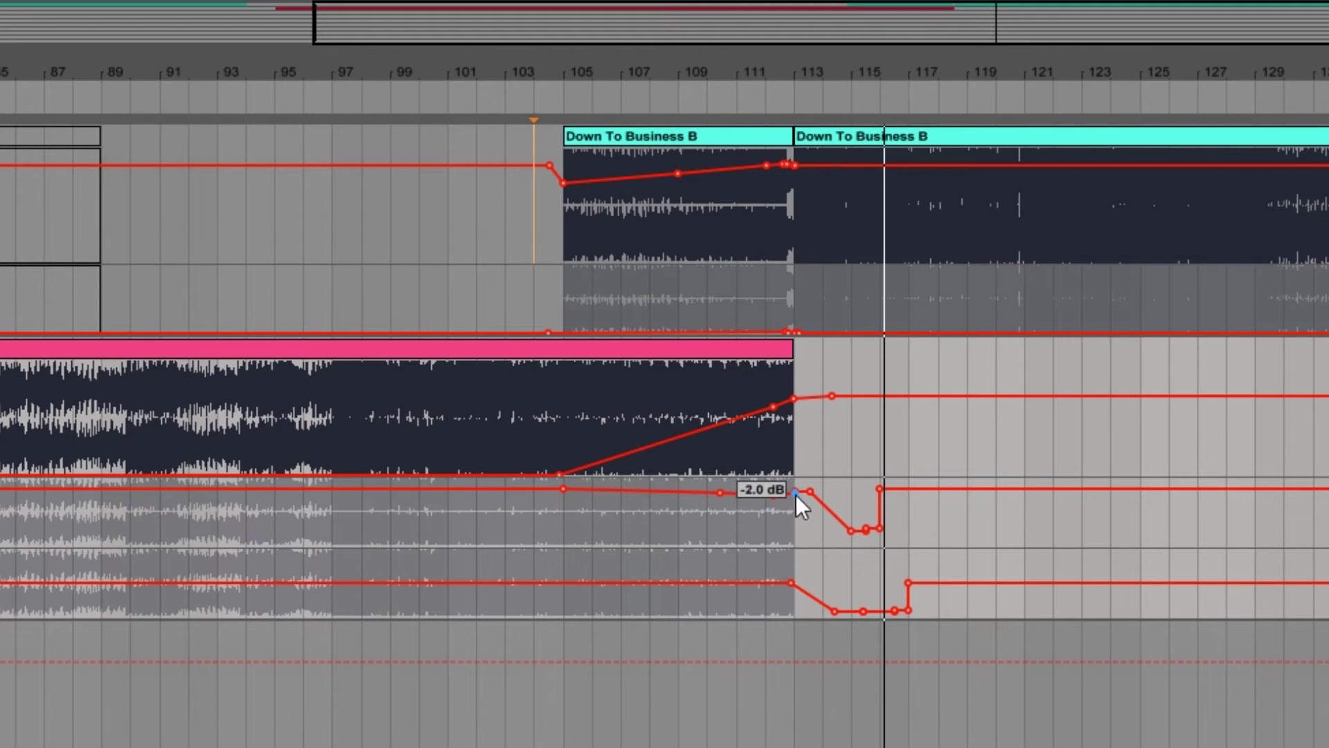
{"action": "left_click", "coordinate": [561, 88]}
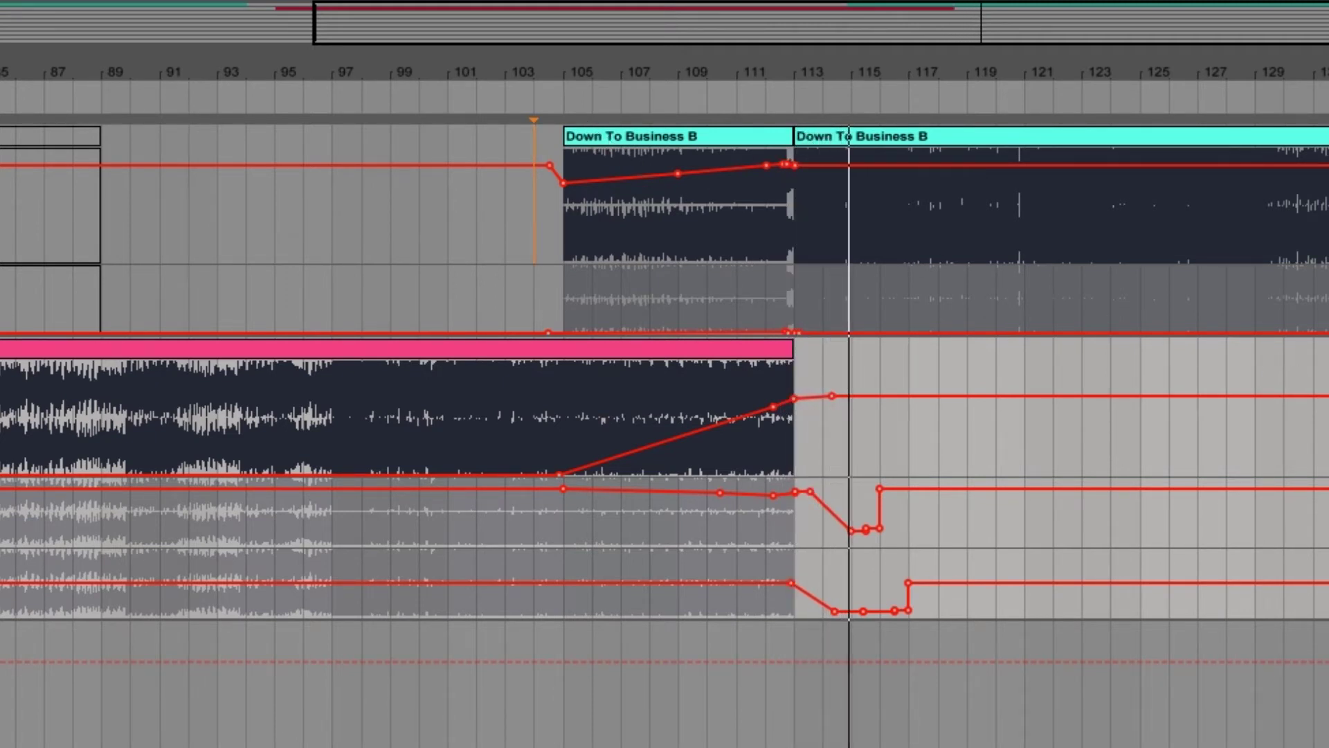
- Make track 2's filter frequency fall from about bar 111.5 to a low point just past bar 113, and replay the transition
{"action": "left_click", "coordinate": [725, 96]}
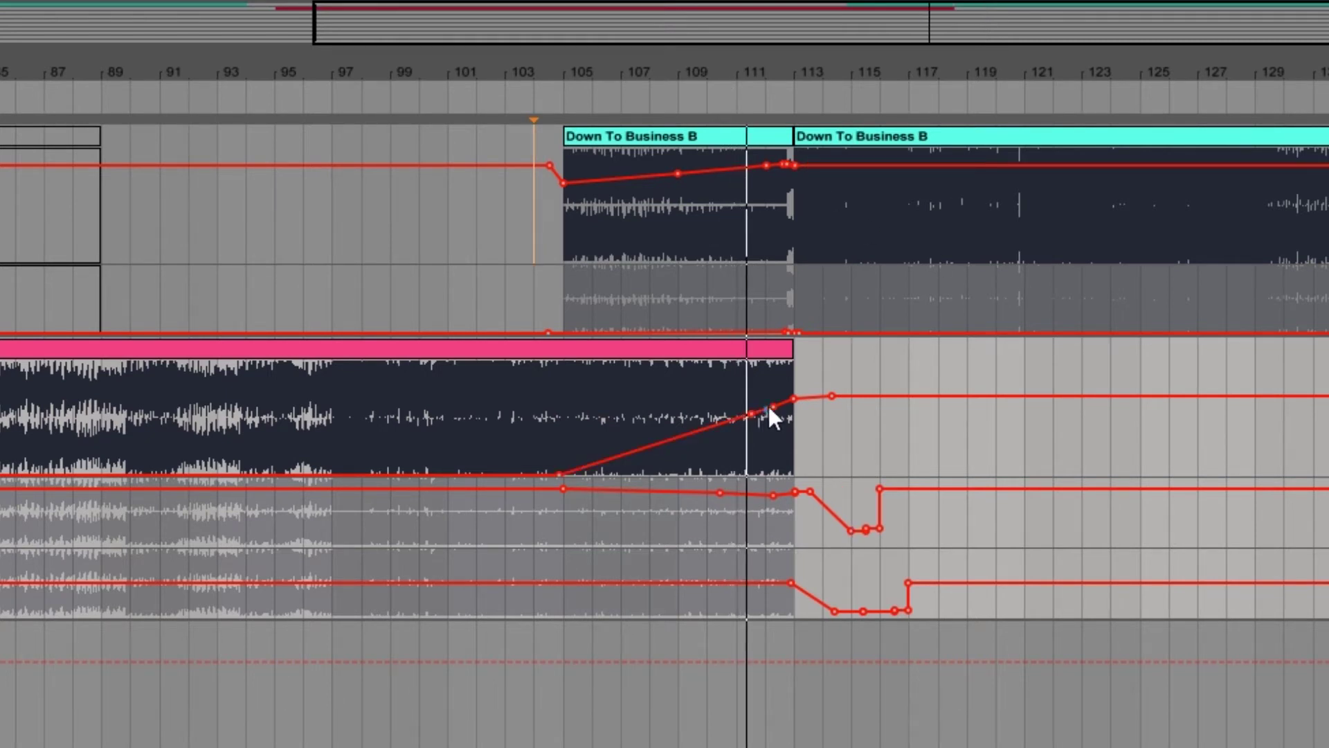
{"action": "mouse_move", "coordinate": [773, 406]}
{"action": "left_click_drag", "start_coordinate": [774, 406], "coordinate": [812, 456]}
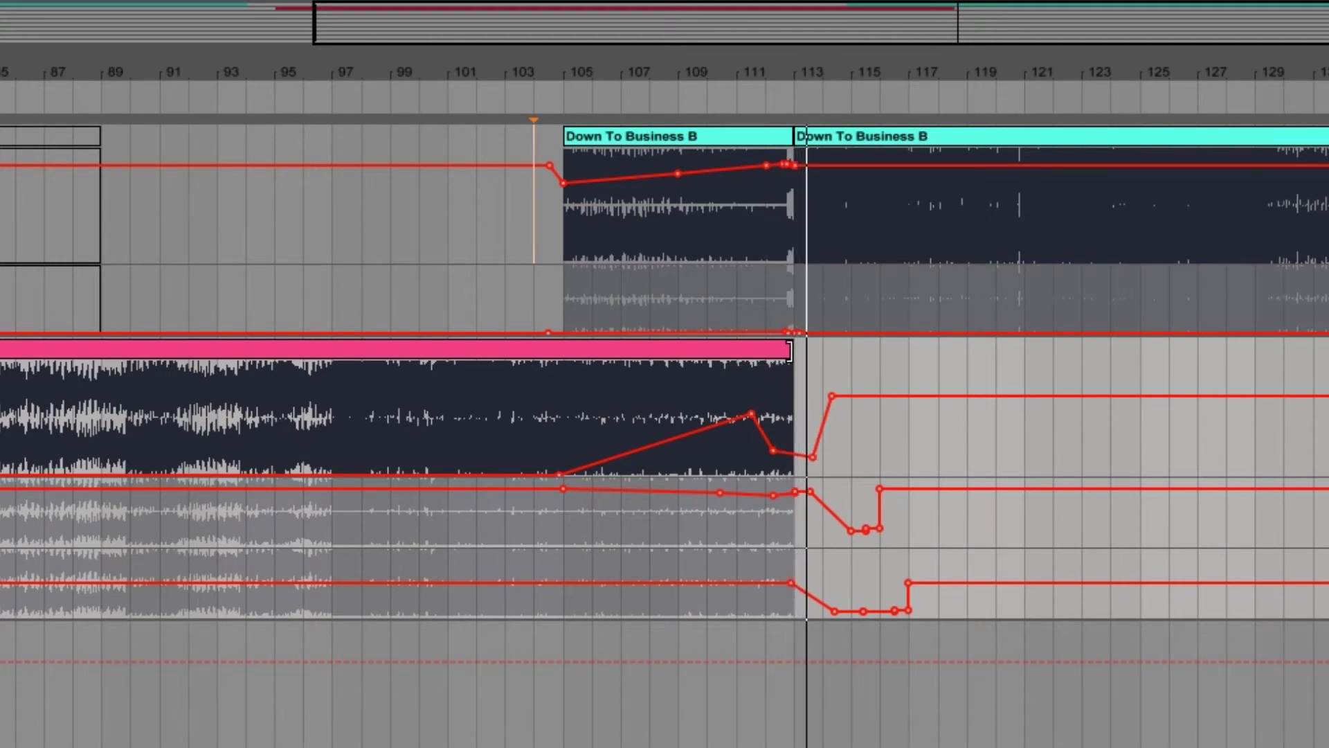
{"action": "key", "text": "space"}
{"action": "left_click", "coordinate": [538, 222]}
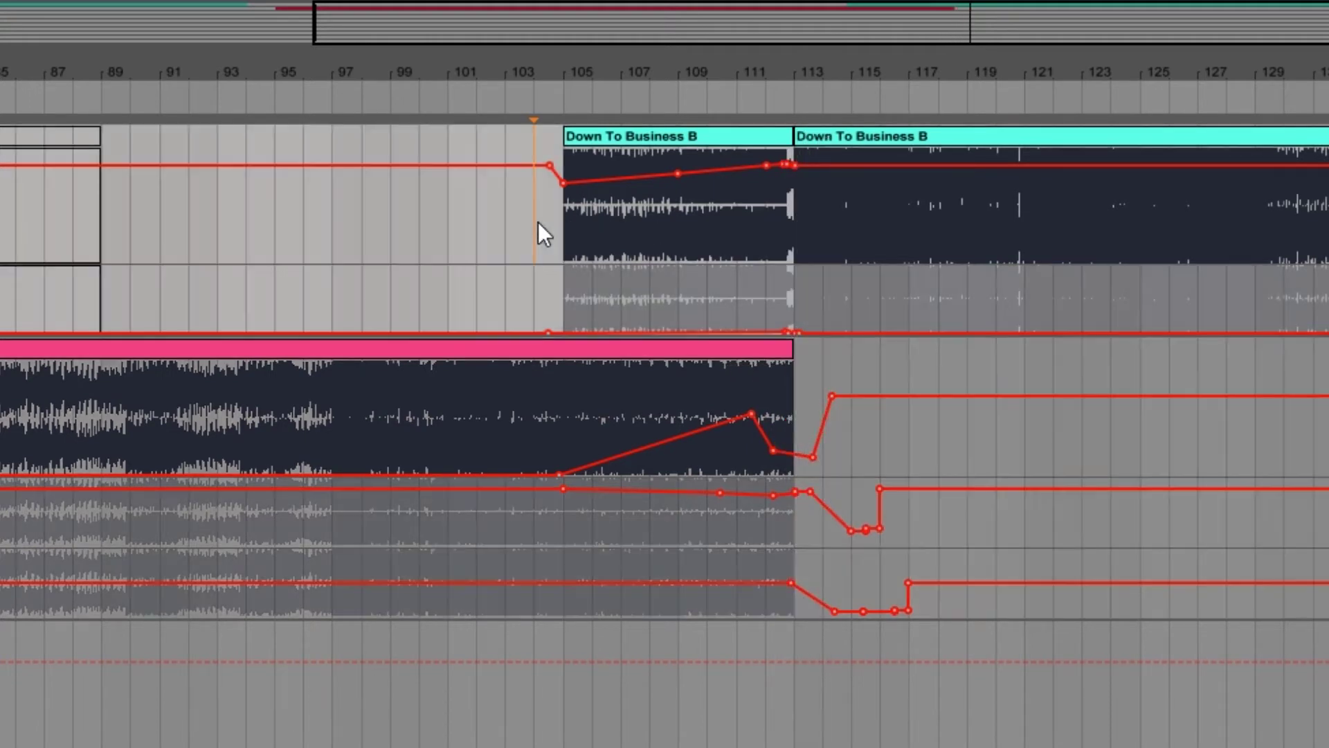
{"action": "key", "text": "space"}
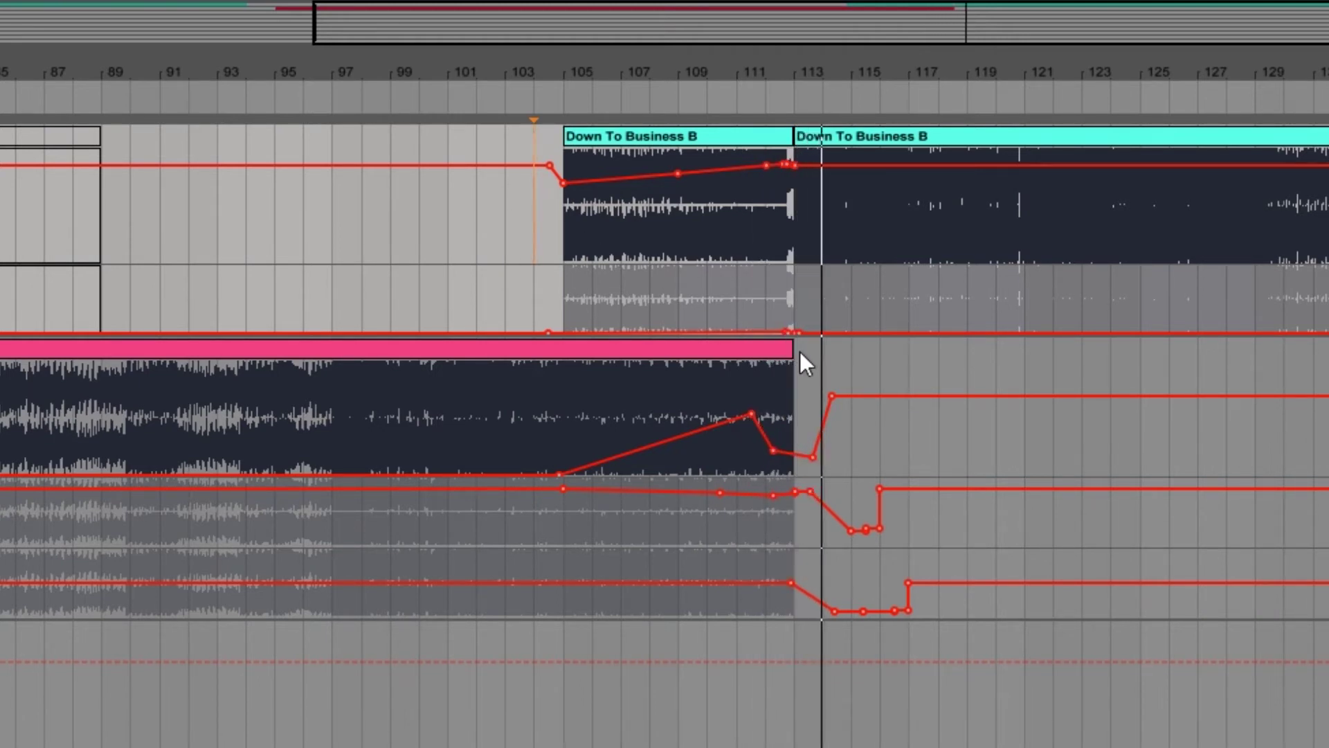
- Extend the end of track 2's vocal clip to bar 117
{"action": "left_click_drag", "start_coordinate": [790, 351], "coordinate": [902, 367]}
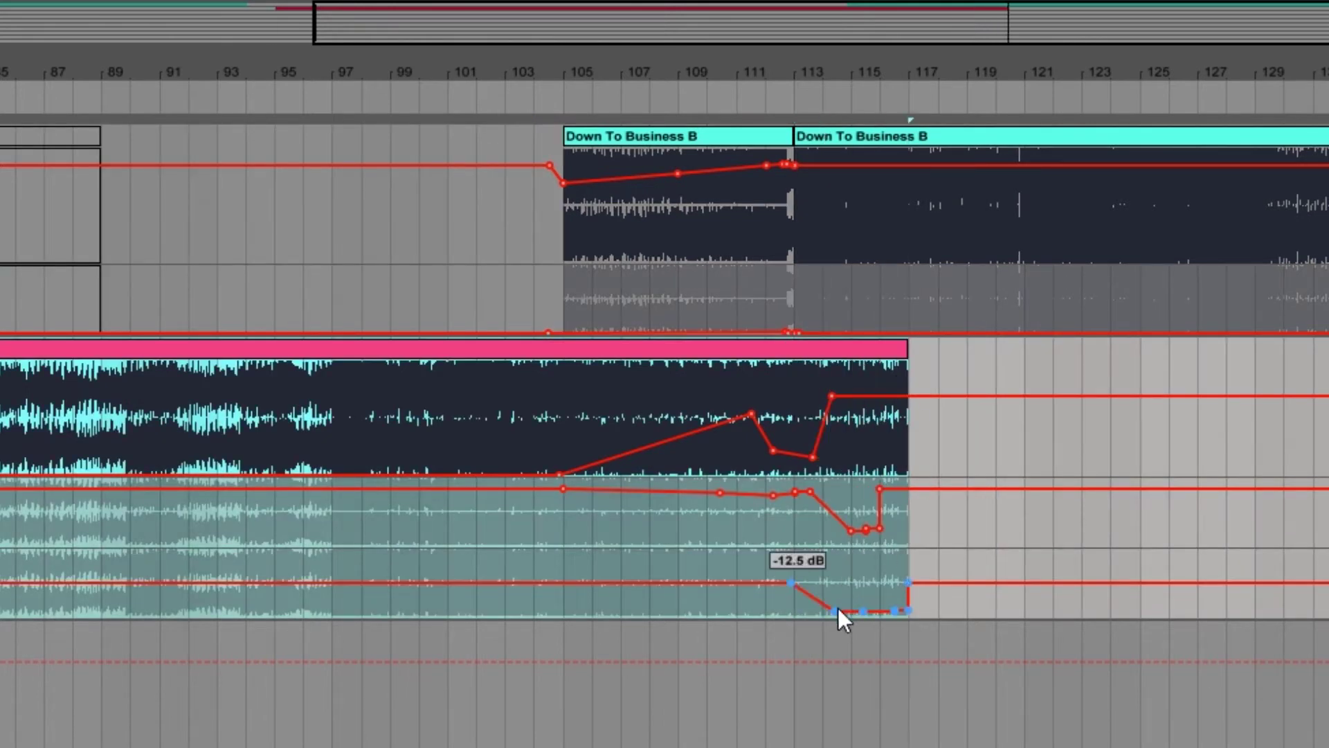
- Remove track 2's EQ Eight gain dip between bars 113 and 117, delete an extra low volume point near bar 115, and replay
{"action": "left_click", "coordinate": [899, 609]}
{"action": "left_click", "coordinate": [906, 610]}
{"action": "left_click", "coordinate": [864, 610]}
{"action": "left_click", "coordinate": [850, 533]}
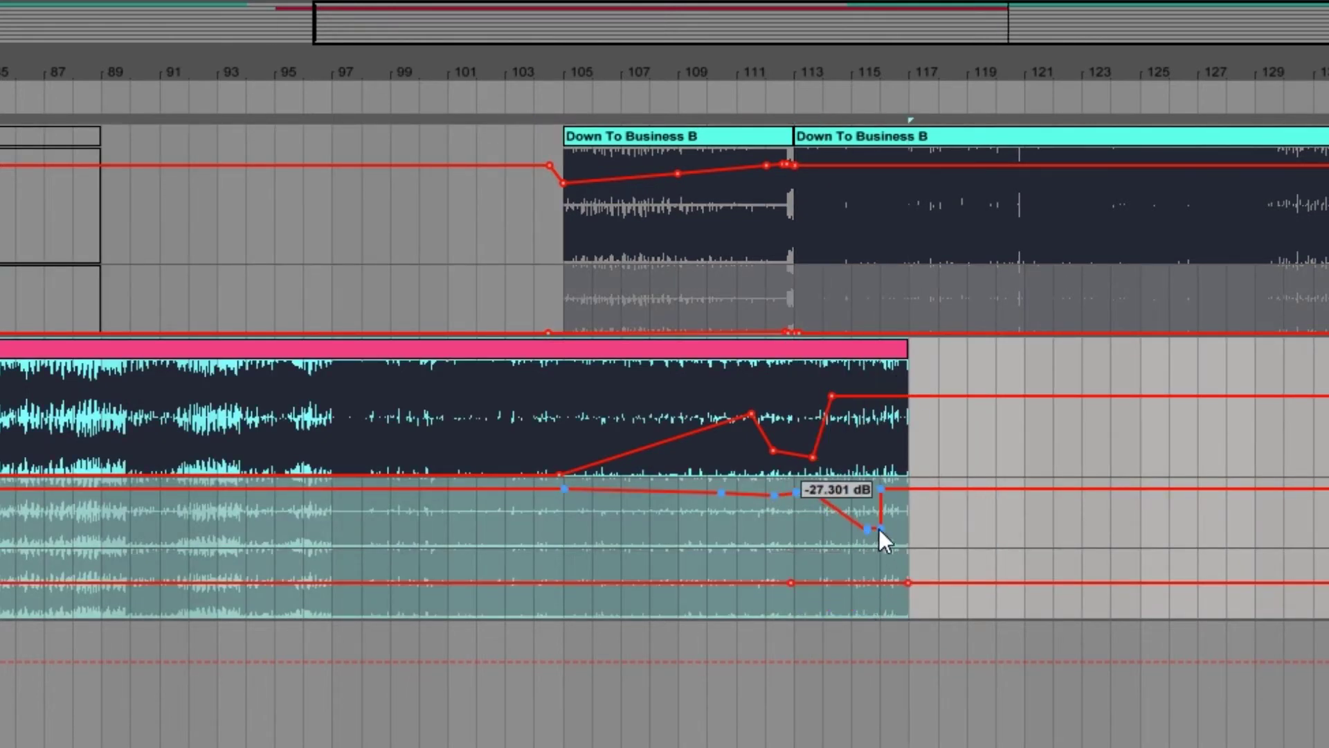
{"action": "left_click", "coordinate": [928, 506]}
{"action": "left_click", "coordinate": [677, 95]}
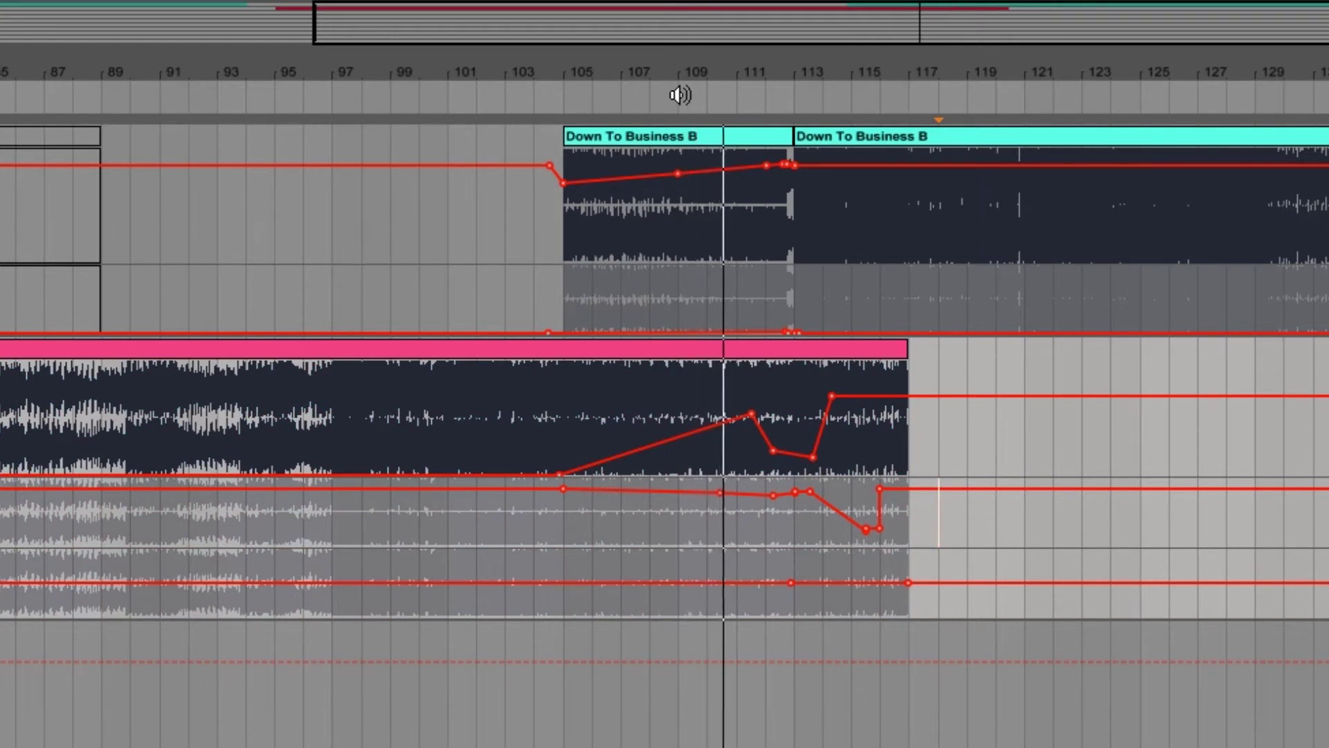
- Lower track 2's filter frequency rise after bar 113 to a nearly flat line ending at bar 117, and replay the transition
{"action": "left_click_drag", "start_coordinate": [832, 397], "coordinate": [908, 460]}
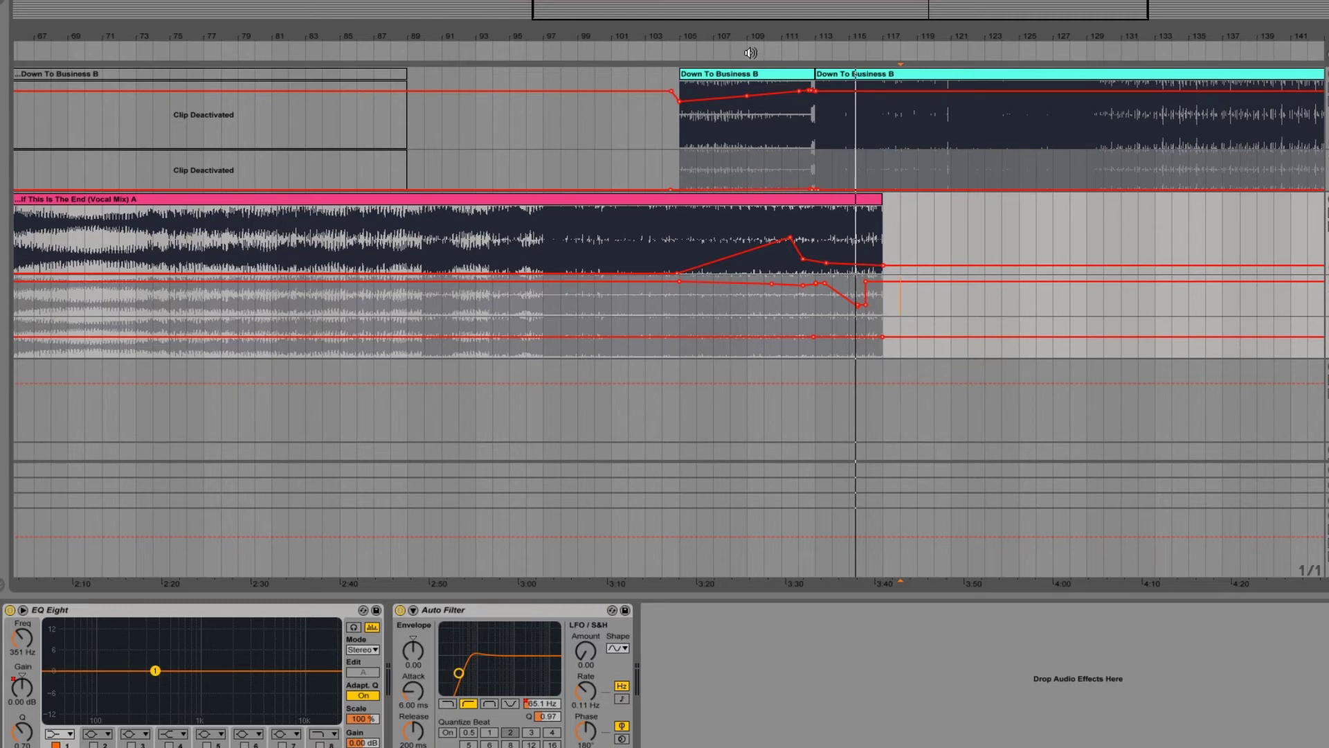
{"action": "left_click_drag", "start_coordinate": [781, 43], "coordinate": [781, 152]}
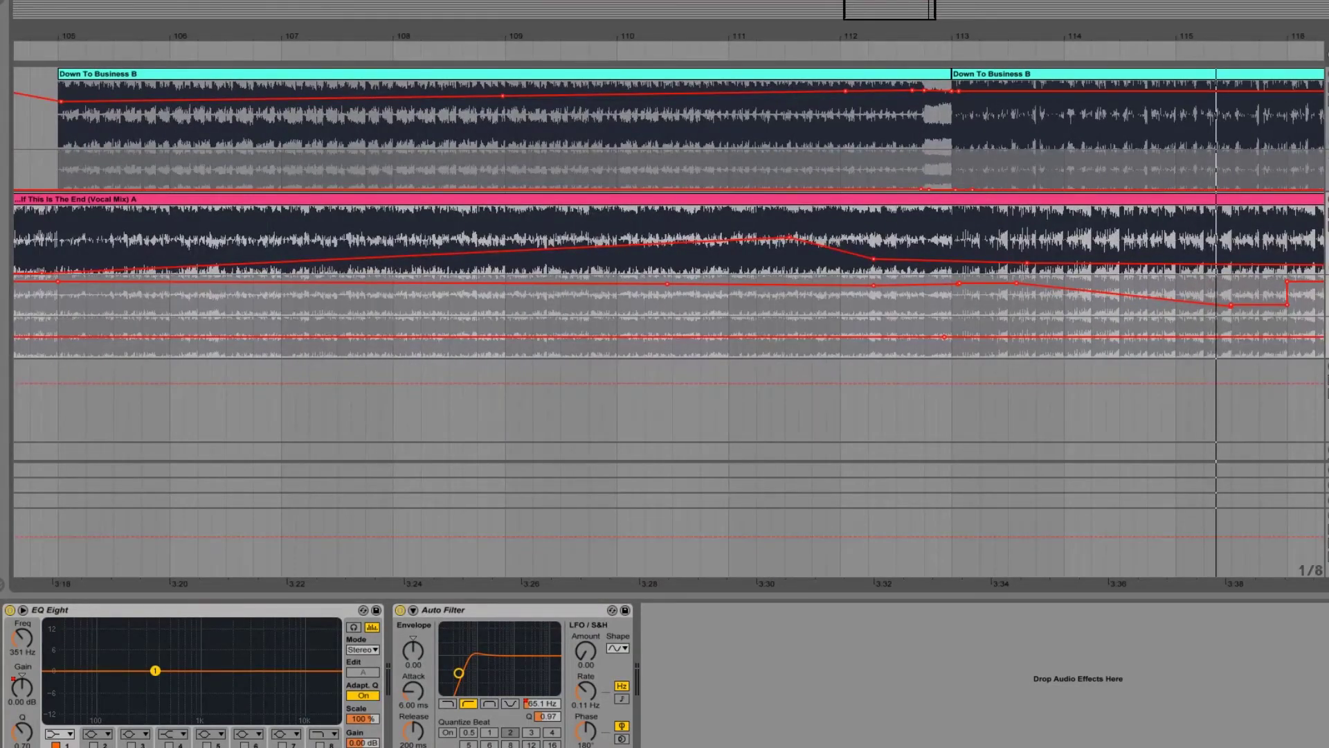
{"action": "left_click", "coordinate": [824, 52]}
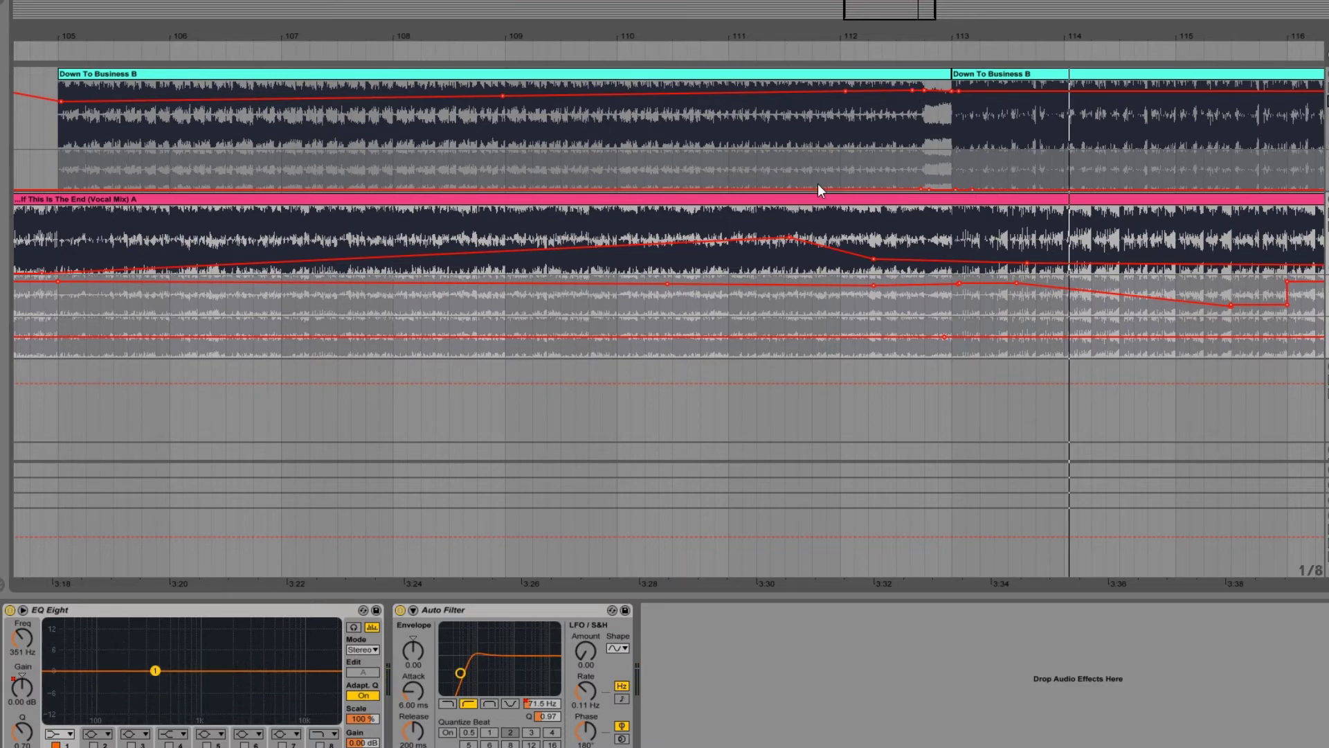
- Raise track 1's filter frequency from about bar 111 to a peak before bar 113, drop it back at bar 113, and replay
{"action": "left_click", "coordinate": [728, 190]}
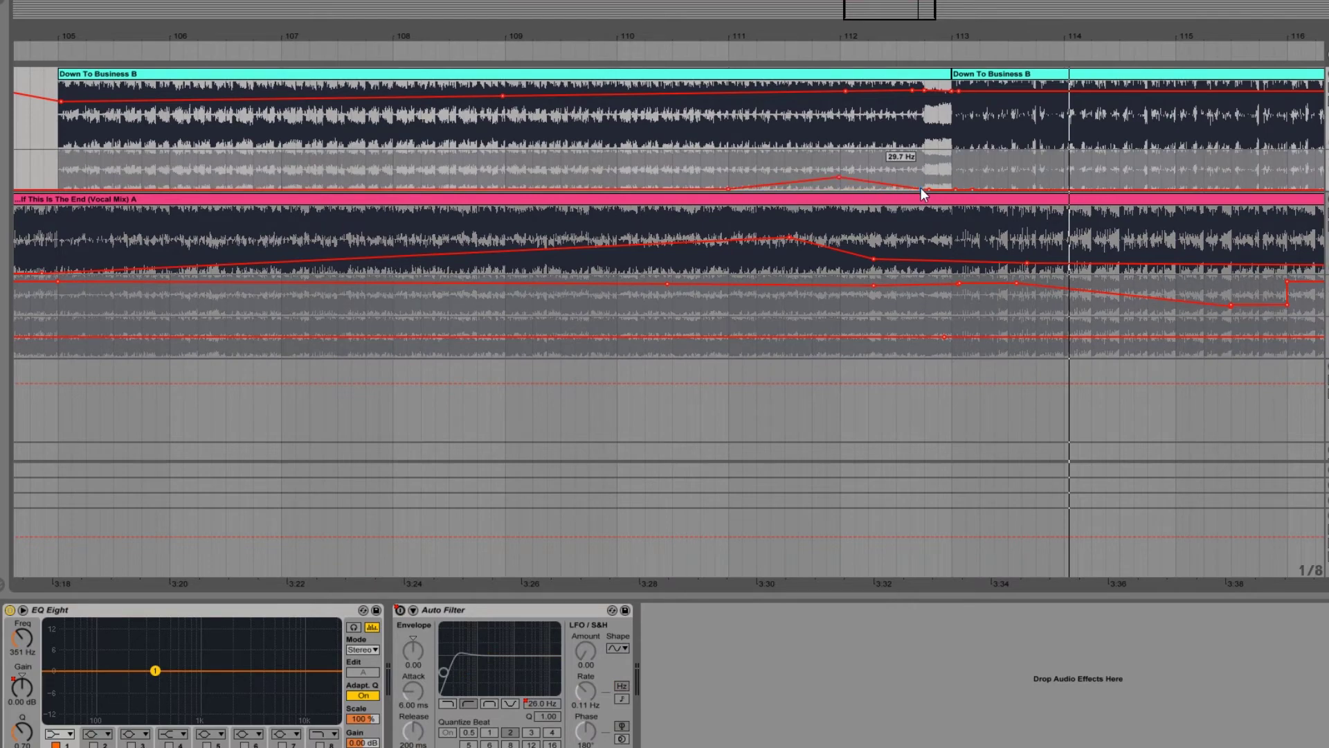
{"action": "left_click_drag", "start_coordinate": [904, 159], "coordinate": [950, 156]}
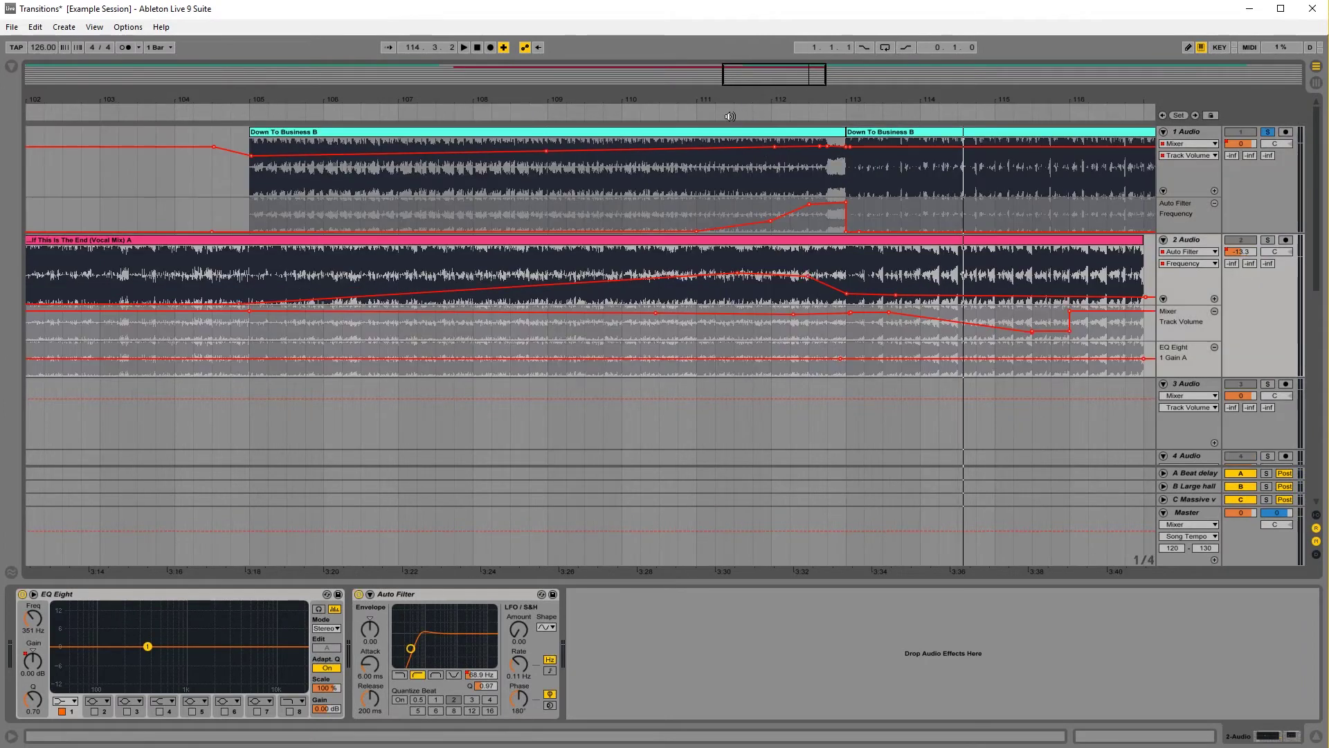
{"action": "left_click", "coordinate": [701, 112]}
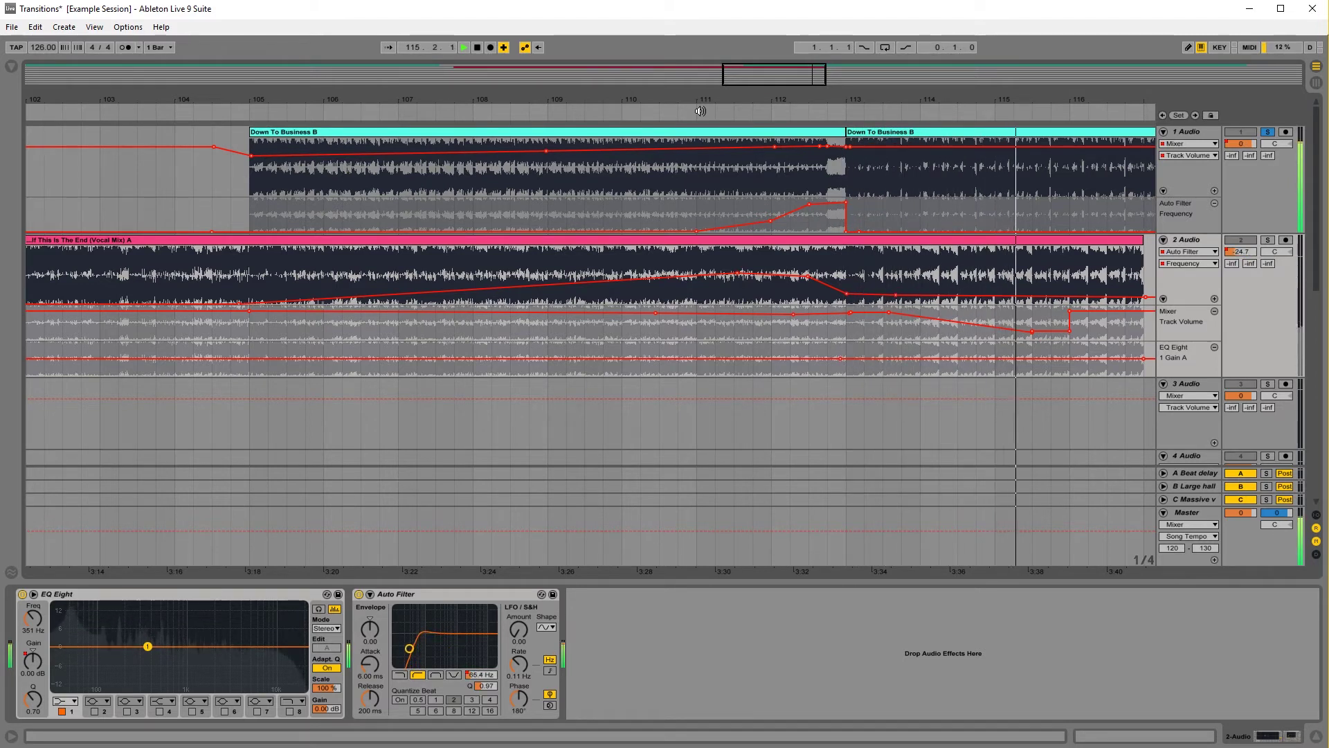
{"action": "key", "text": "space"}
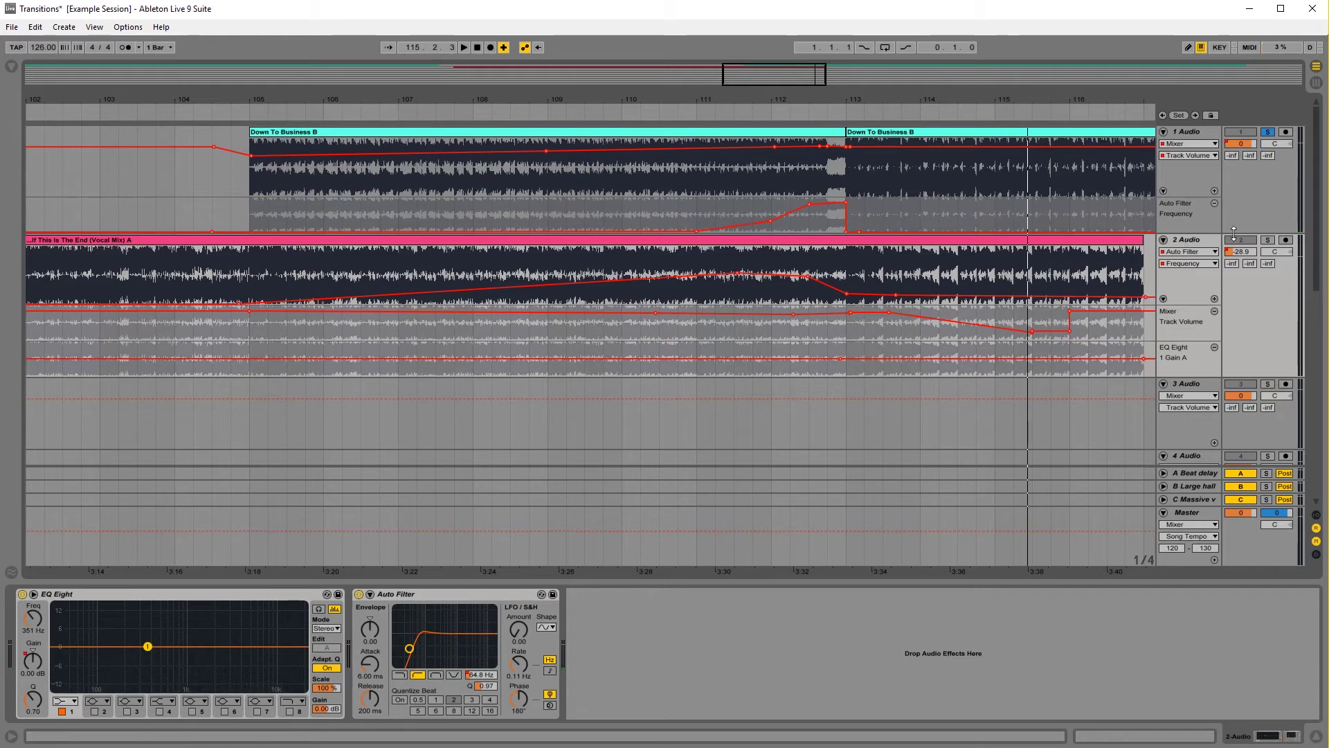
- Solo track 2 and draw its EQ Eight 1 Gain A down to the minimum from bar 113 to bar 117
{"action": "left_click", "coordinate": [1268, 239]}
{"action": "key", "text": "space"}
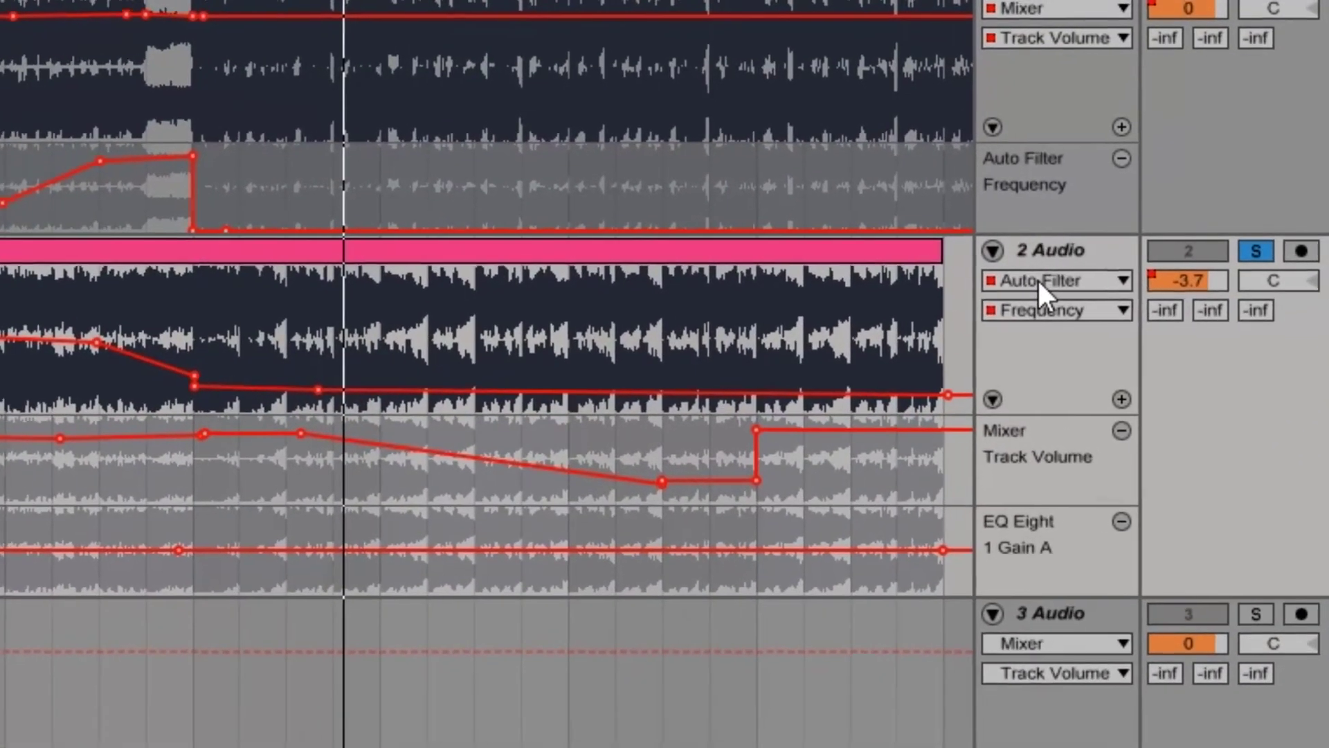
{"action": "left_click", "coordinate": [1094, 270]}
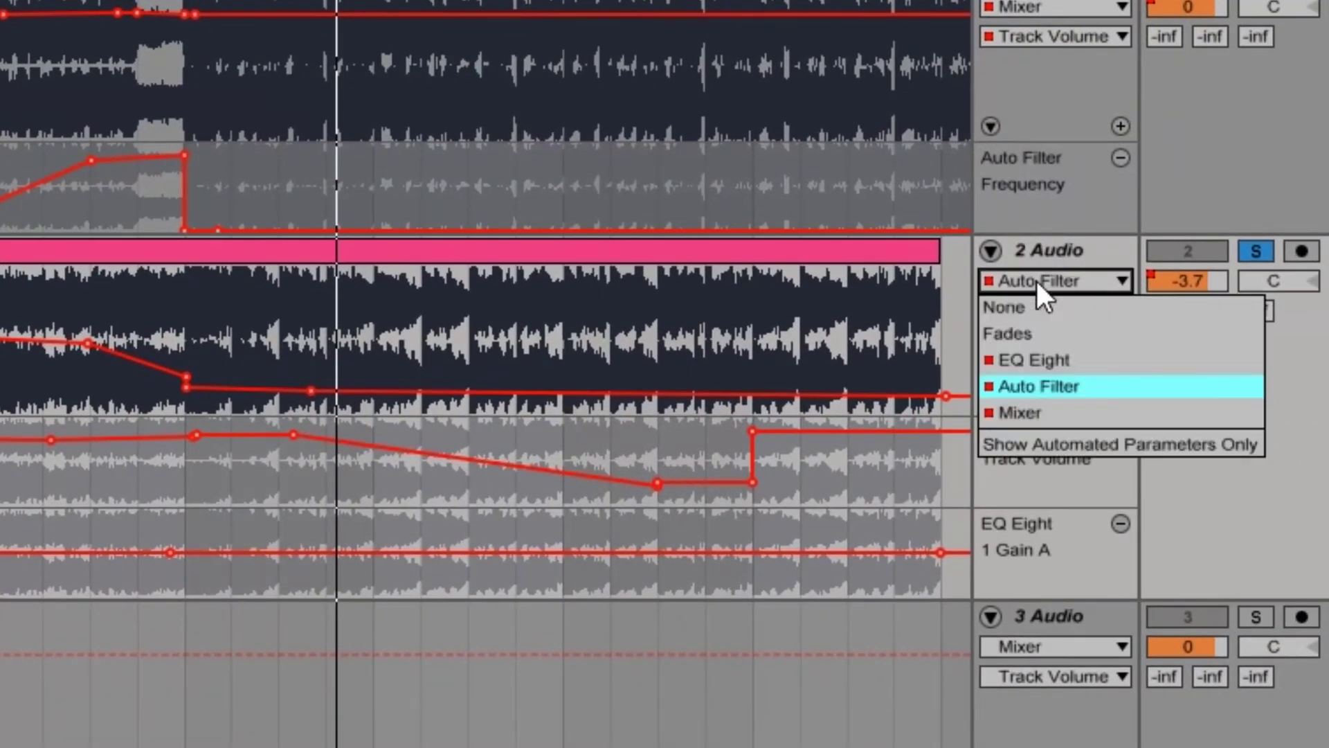
{"action": "left_click", "coordinate": [1046, 361]}
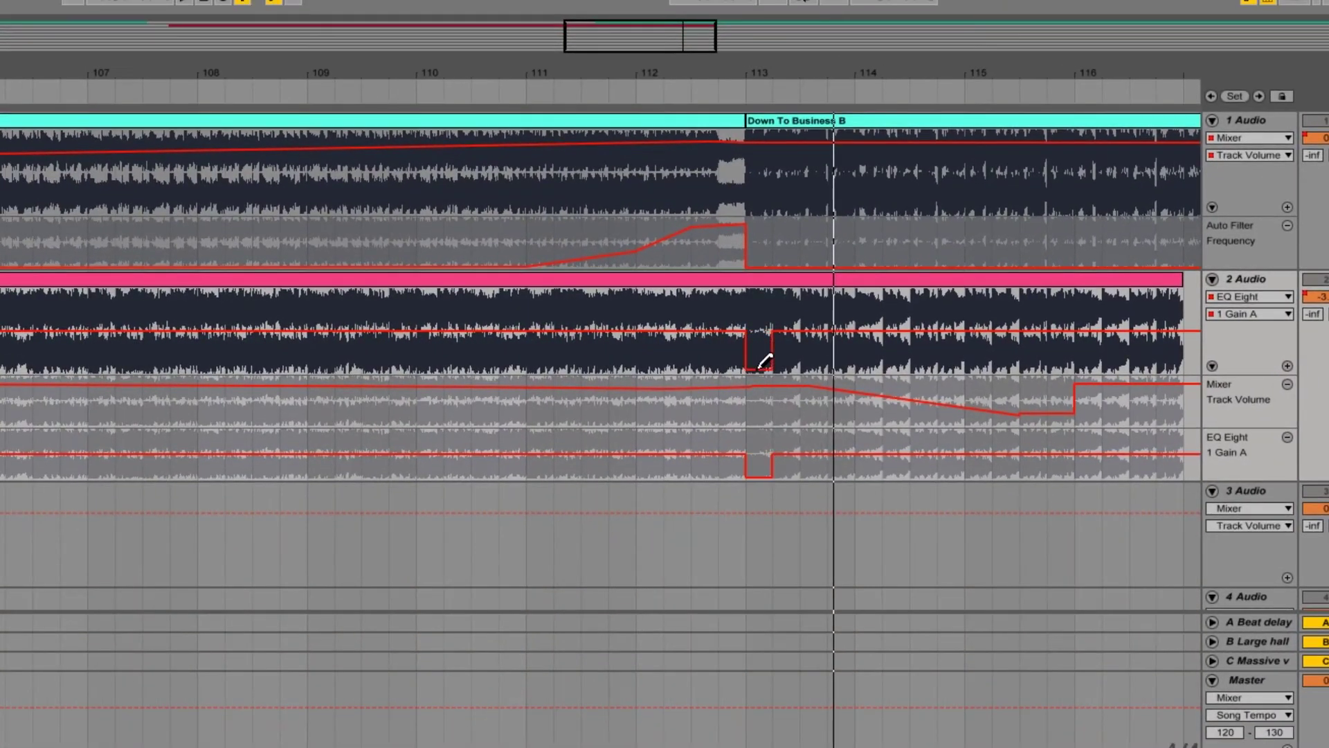
{"action": "left_click_drag", "start_coordinate": [503, 371], "coordinate": [923, 417]}
{"action": "left_click_drag", "start_coordinate": [1067, 400], "coordinate": [1166, 370]}
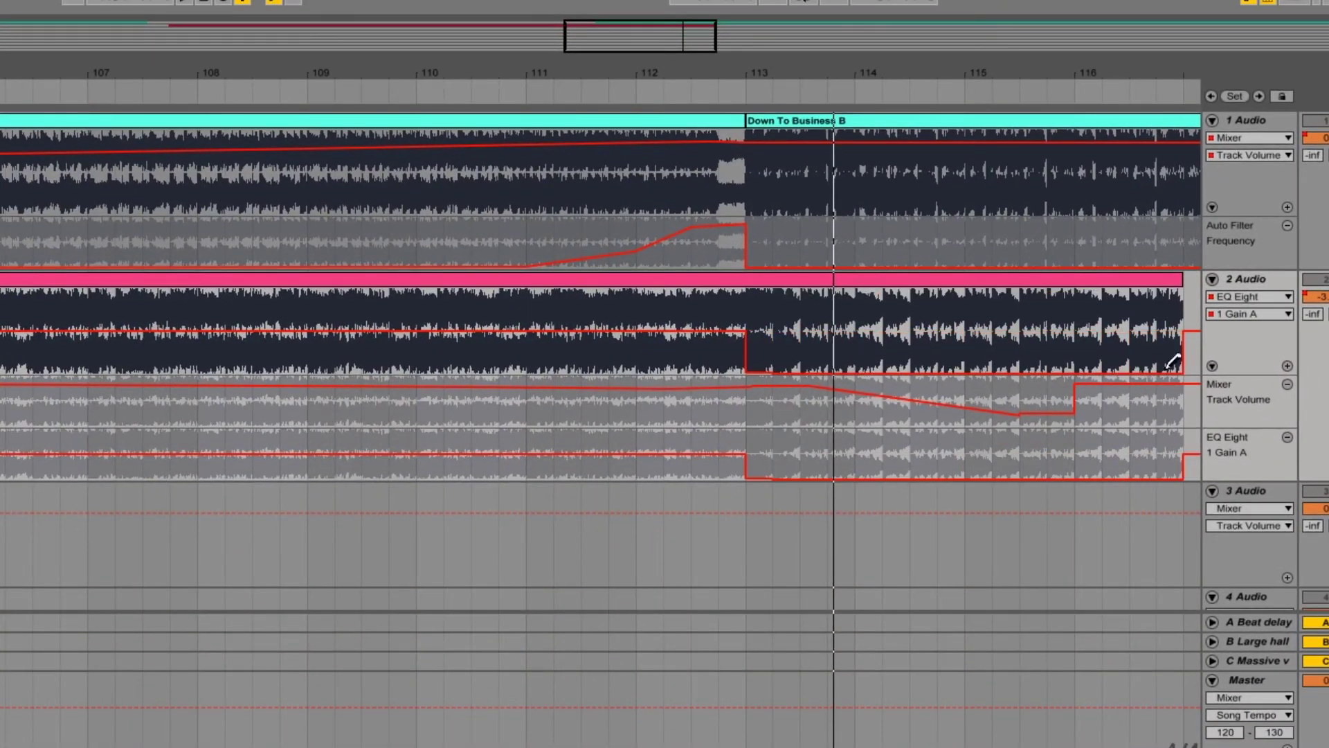
{"action": "key", "text": "b"}
- Reshape track 2's volume to fade to about -44.0 dB past bar 115 and stay low until bar 117, and replay
{"action": "left_click", "coordinate": [1248, 299]}
{"action": "left_click", "coordinate": [1249, 371]}
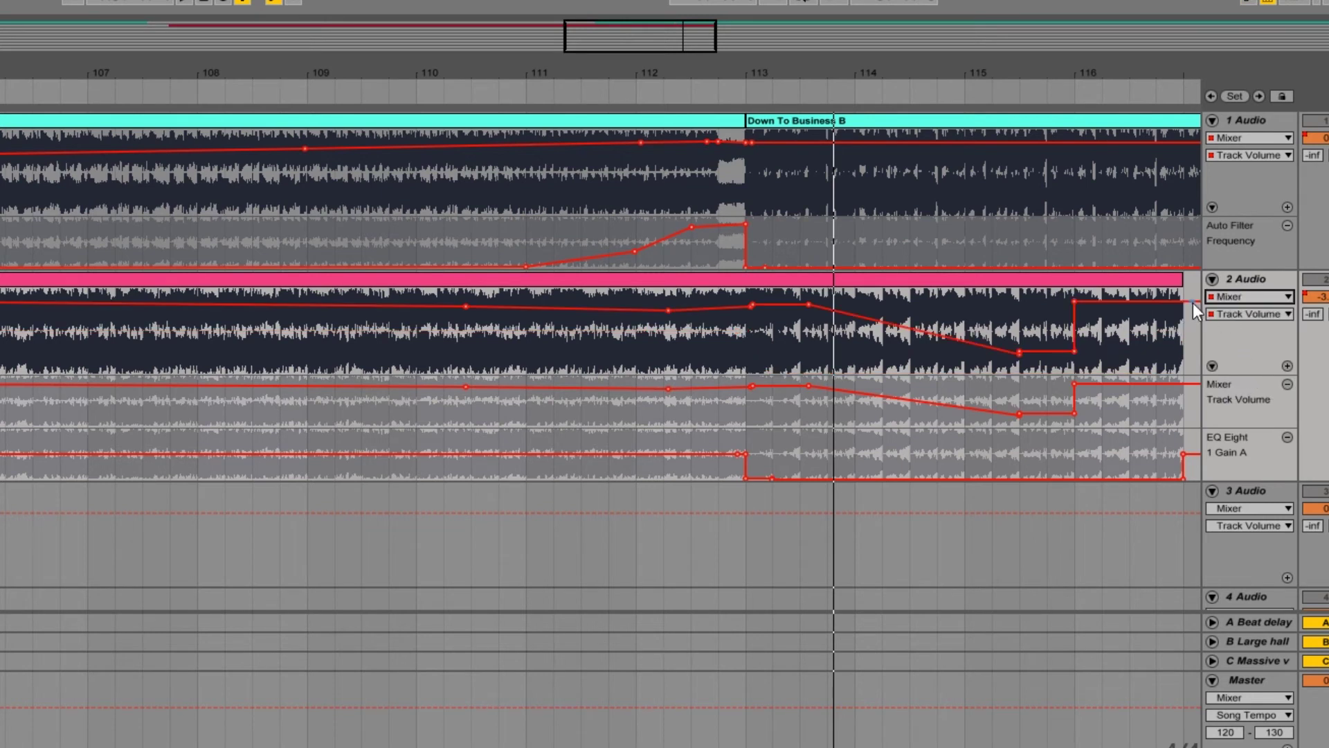
{"action": "left_click_drag", "start_coordinate": [1076, 352], "coordinate": [1013, 363]}
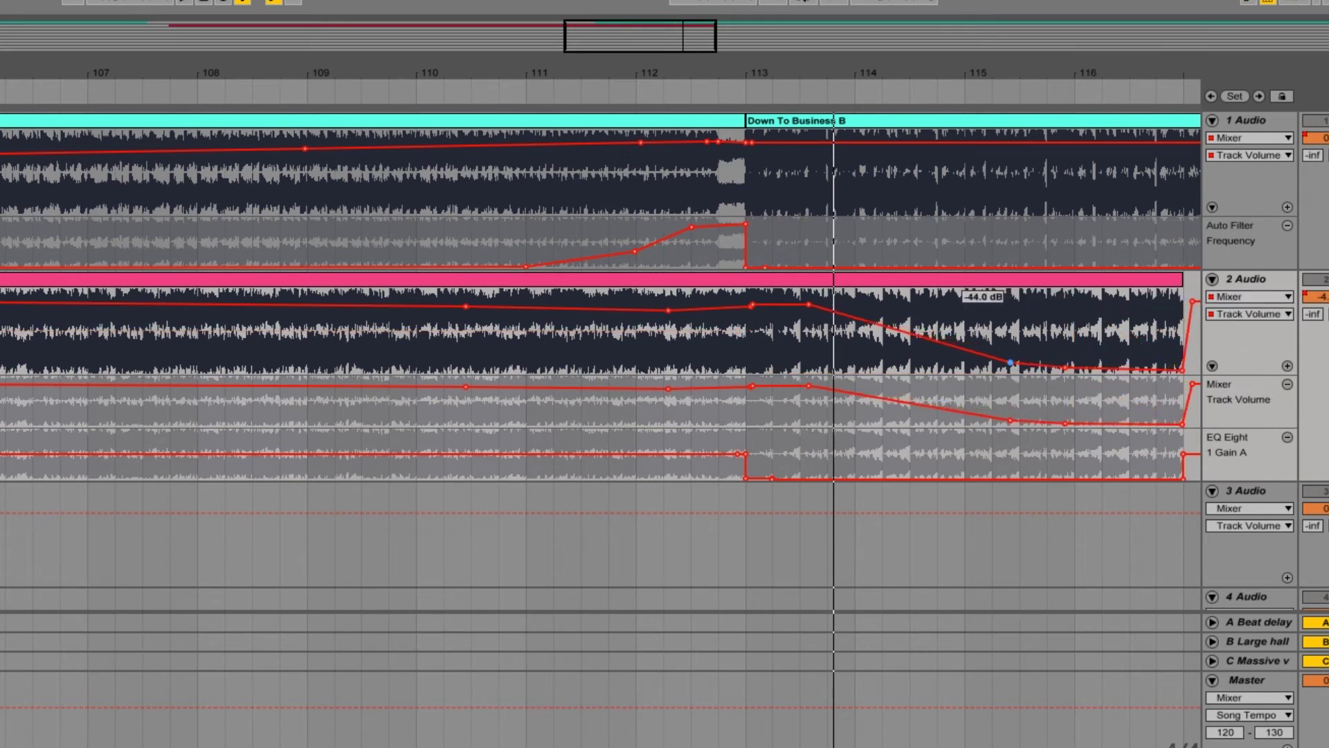
{"action": "left_click", "coordinate": [655, 97]}
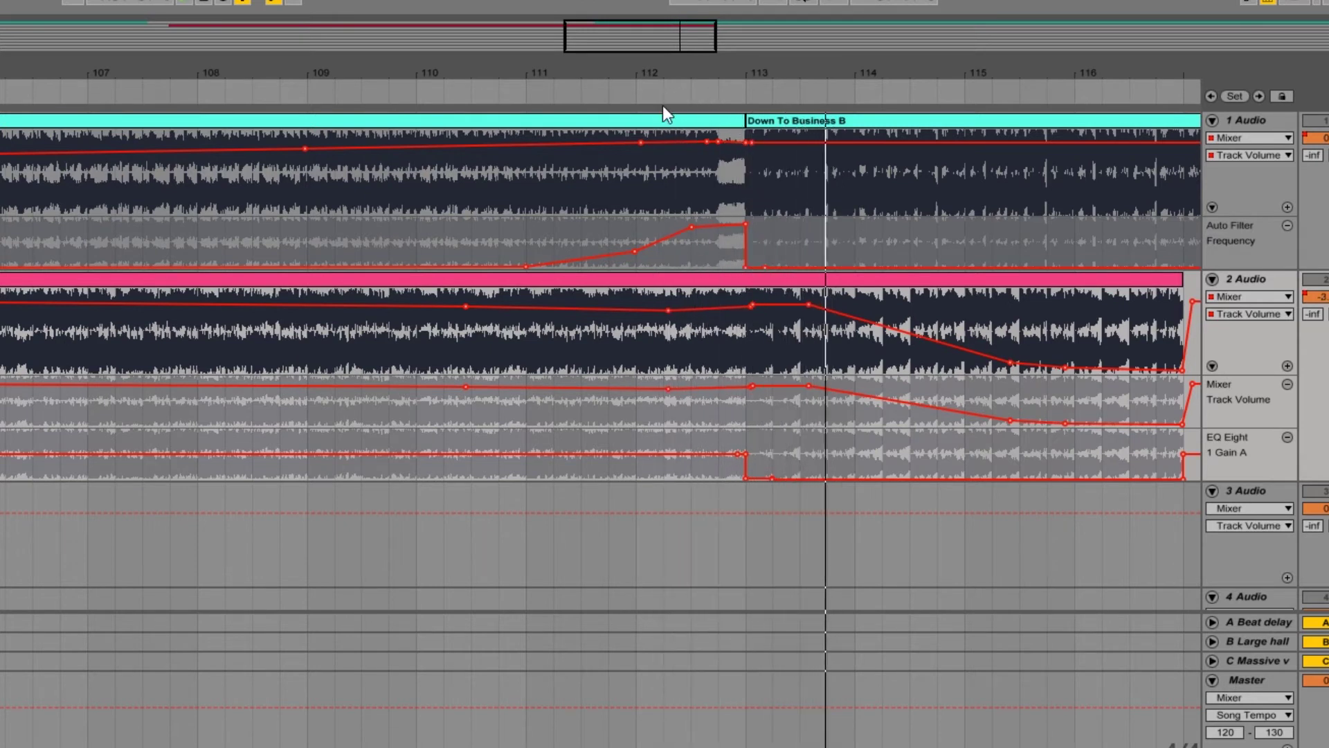
- Dip track 2's filter frequency near bar 112.5, raise it to 364 Hz at bar 113 with a high level until bar 117, and replay
{"action": "left_click", "coordinate": [1236, 297]}
{"action": "left_click", "coordinate": [1241, 351]}
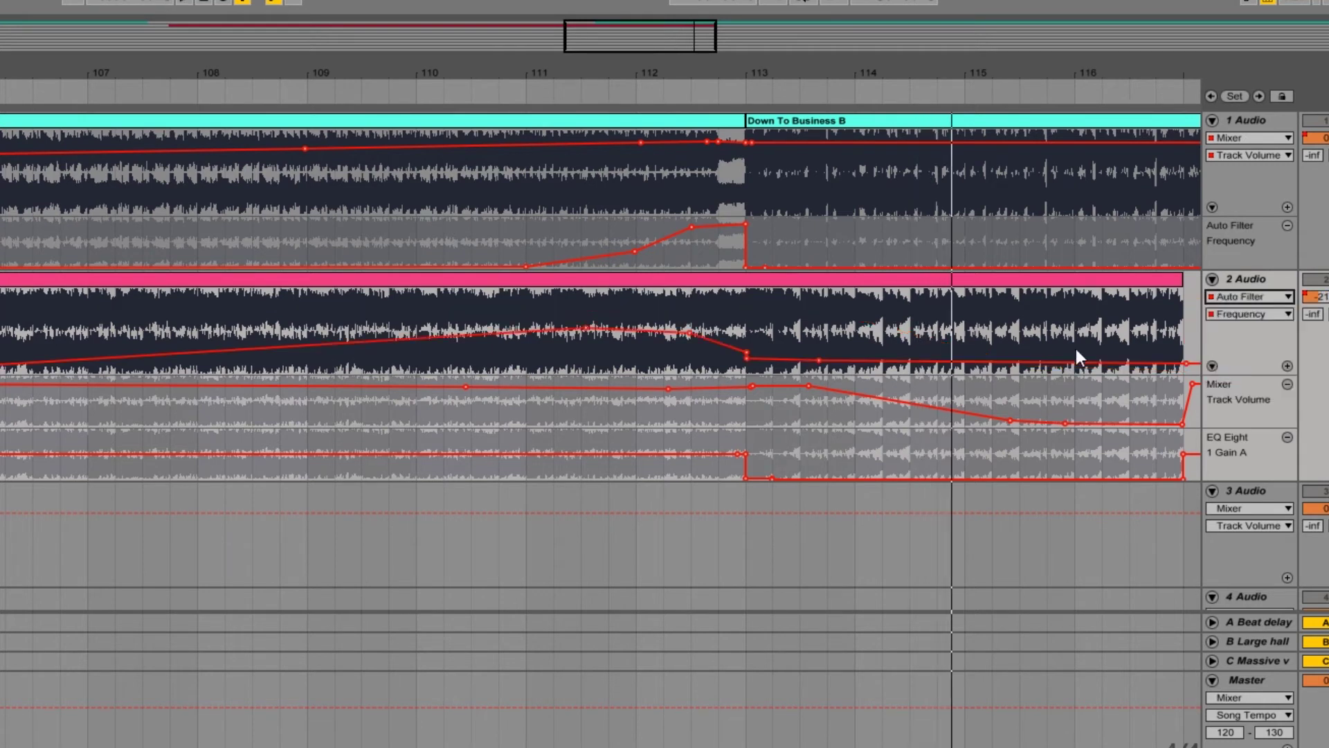
{"action": "left_click_drag", "start_coordinate": [745, 350], "coordinate": [746, 334]}
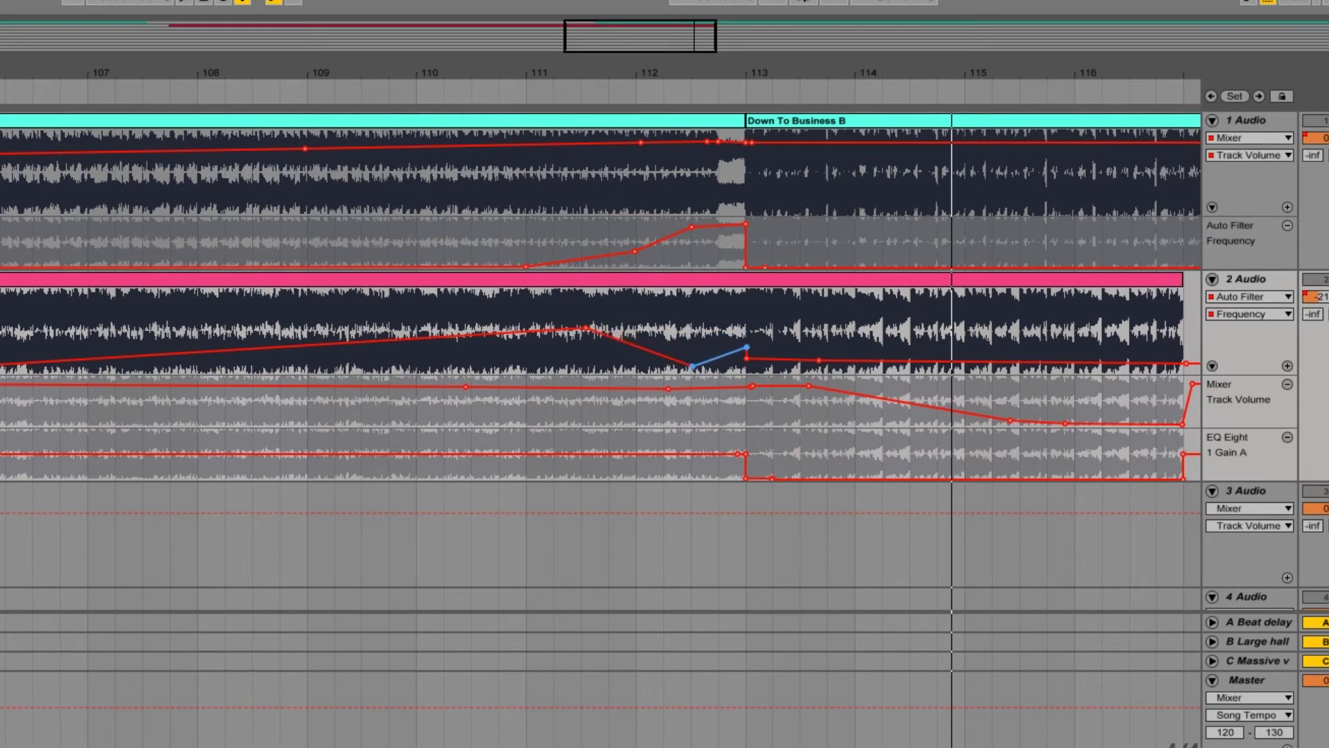
{"action": "left_click_drag", "start_coordinate": [746, 340], "coordinate": [1122, 338]}
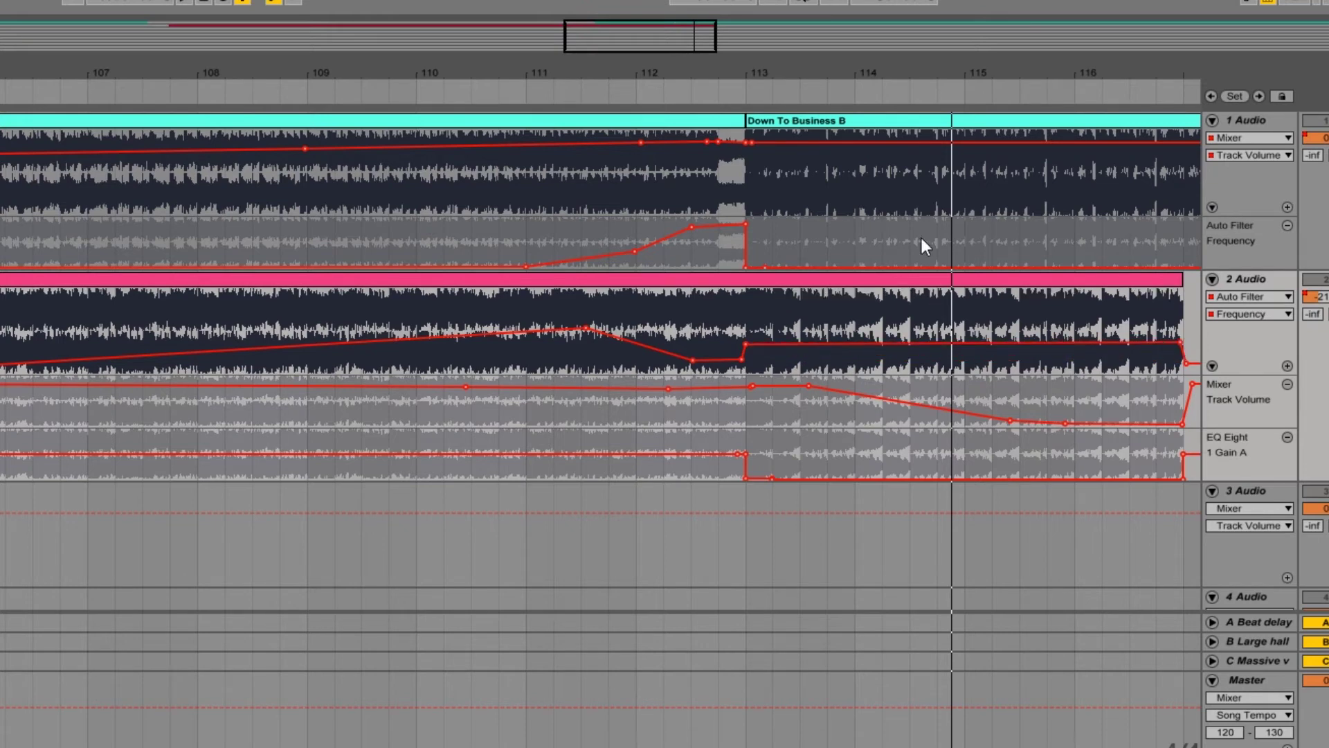
{"action": "left_click", "coordinate": [573, 89]}
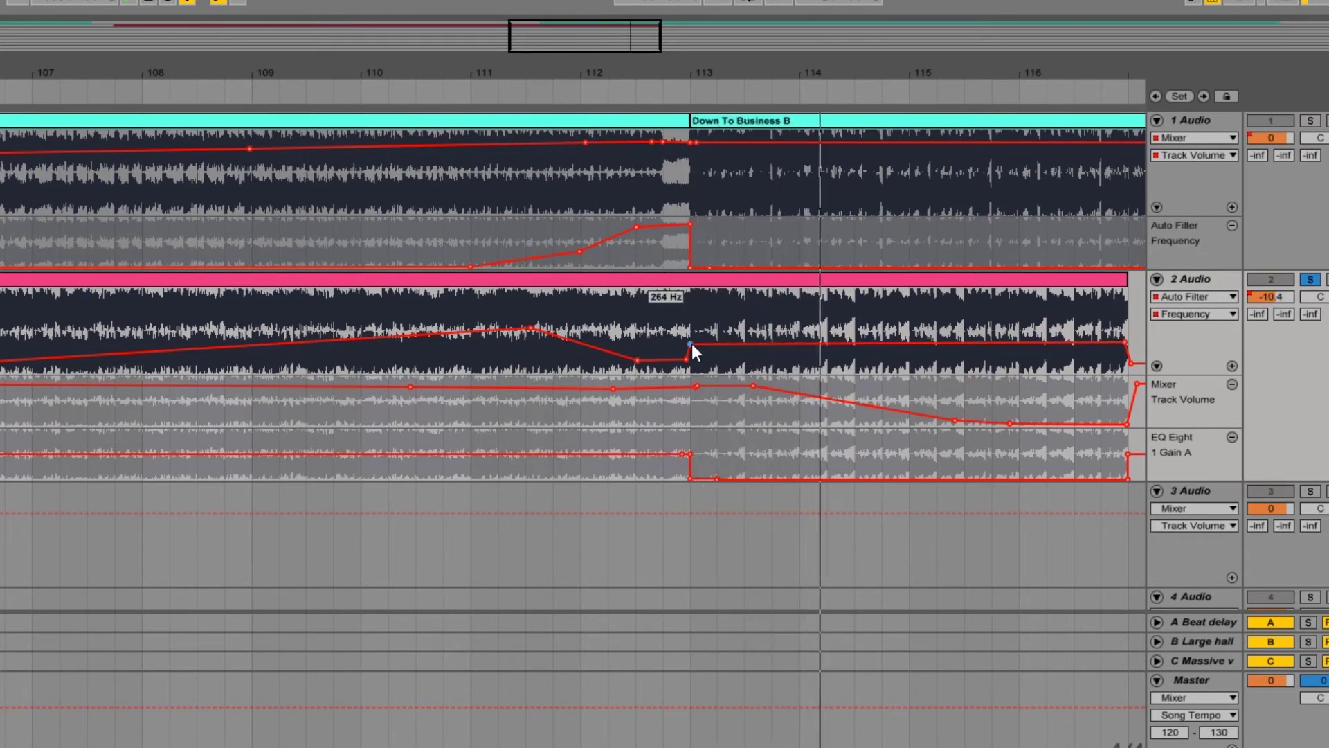
{"action": "left_click_drag", "start_coordinate": [691, 344], "coordinate": [690, 340]}
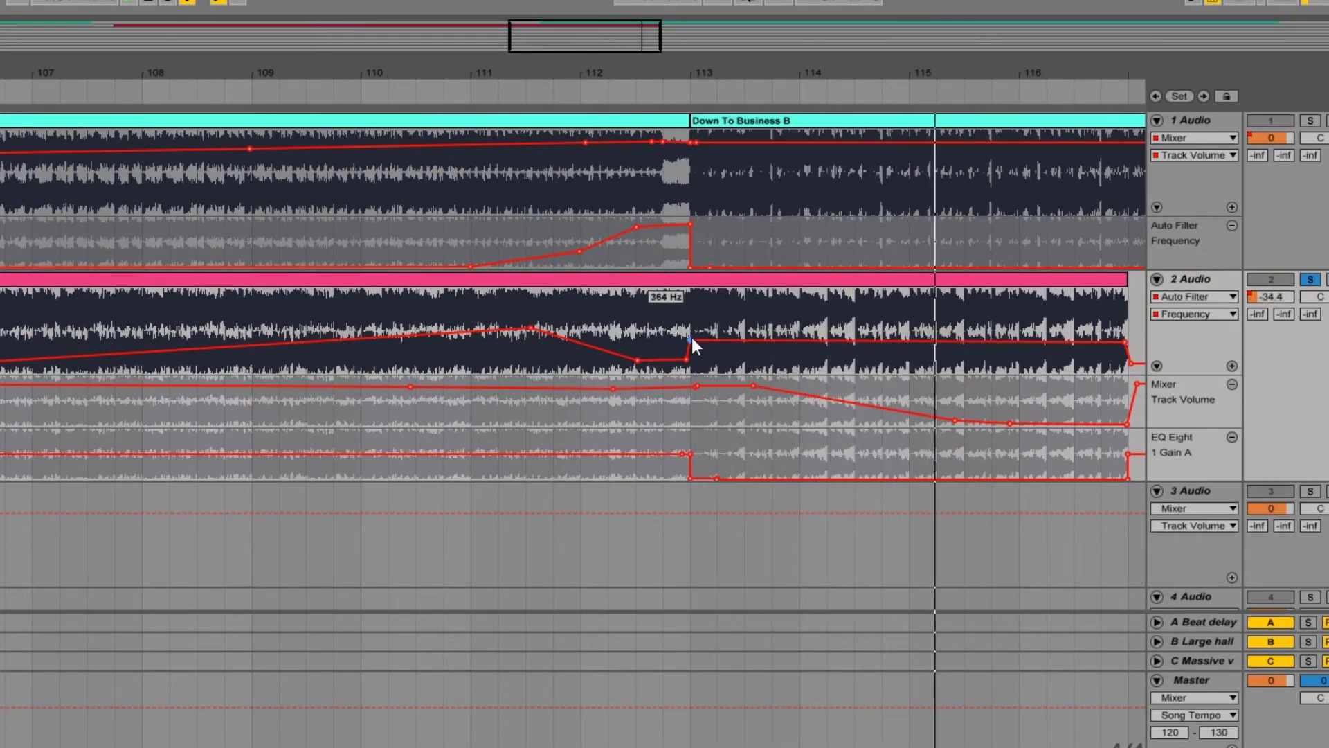
{"action": "left_click", "coordinate": [239, 98]}
- Audition the transition with track 1 soloed and unsoloed, and replay it from about bar 110
{"action": "left_click", "coordinate": [1311, 120]}
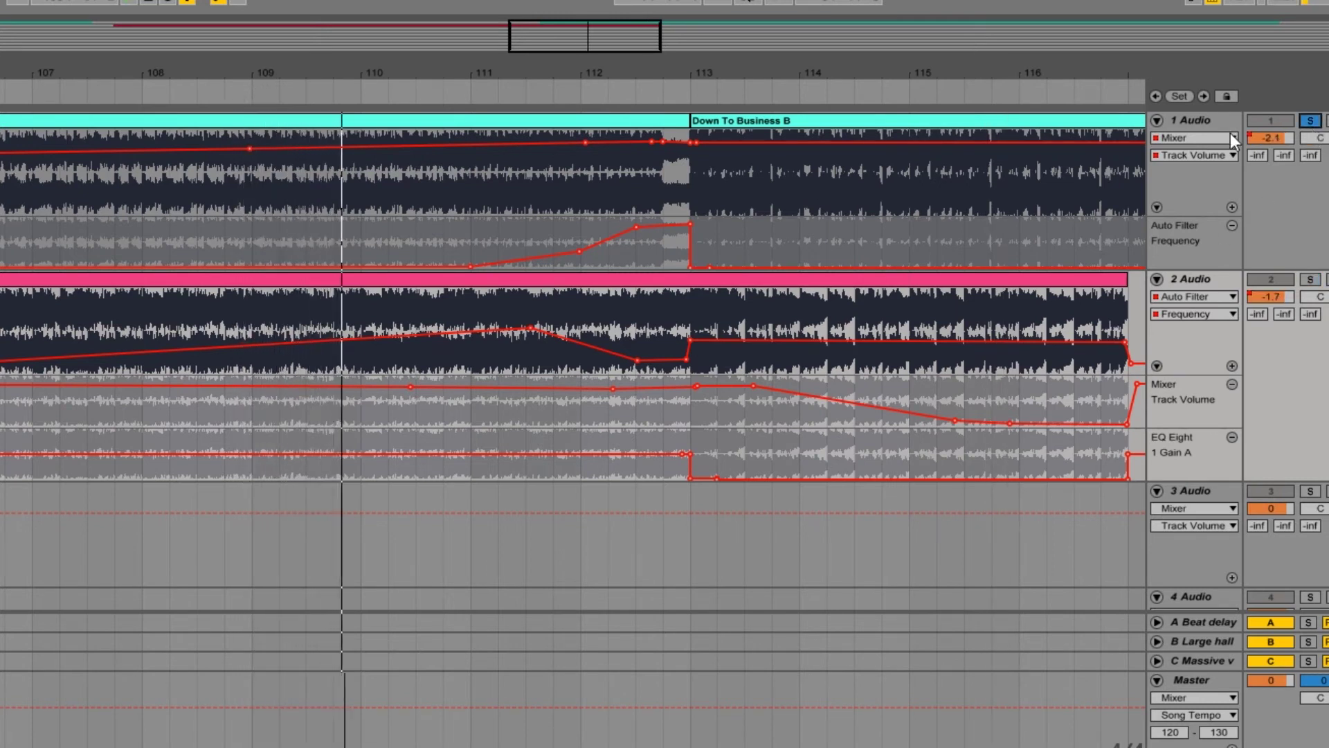
{"action": "left_click", "coordinate": [1311, 120]}
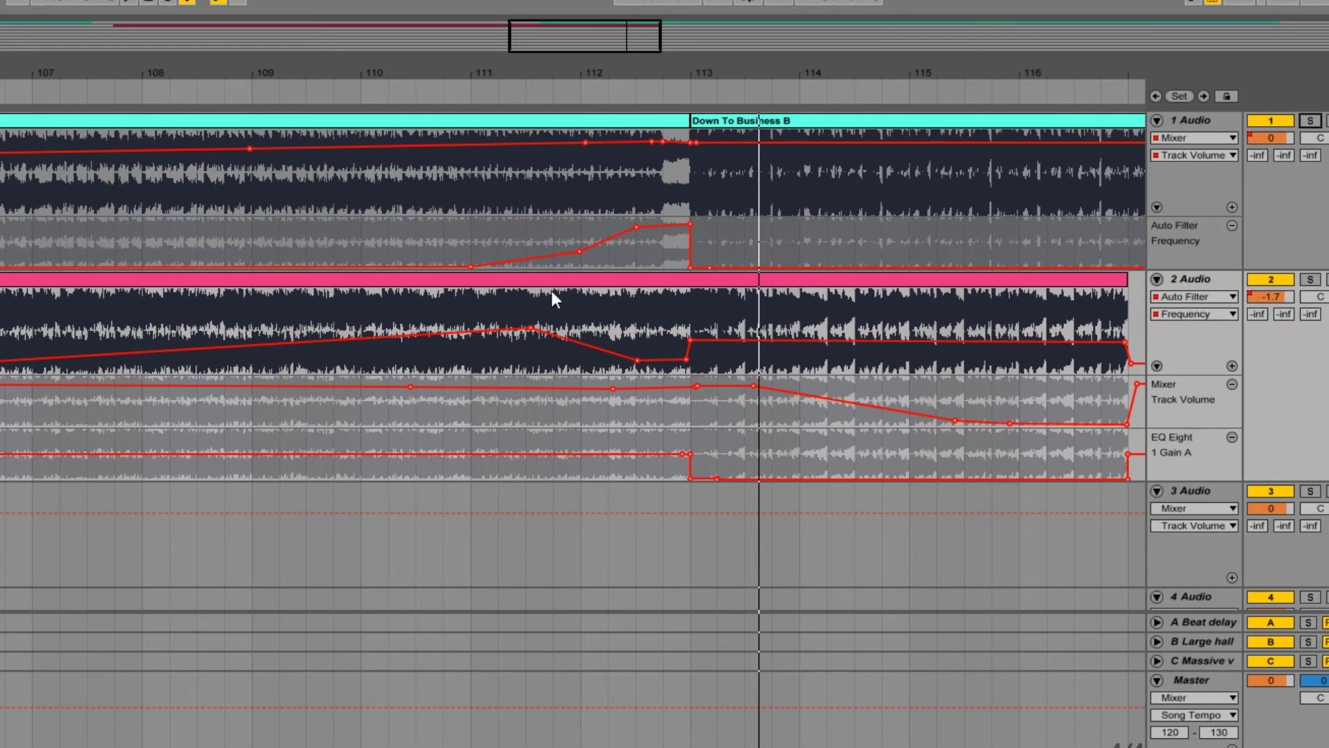
{"action": "left_click", "coordinate": [424, 78]}
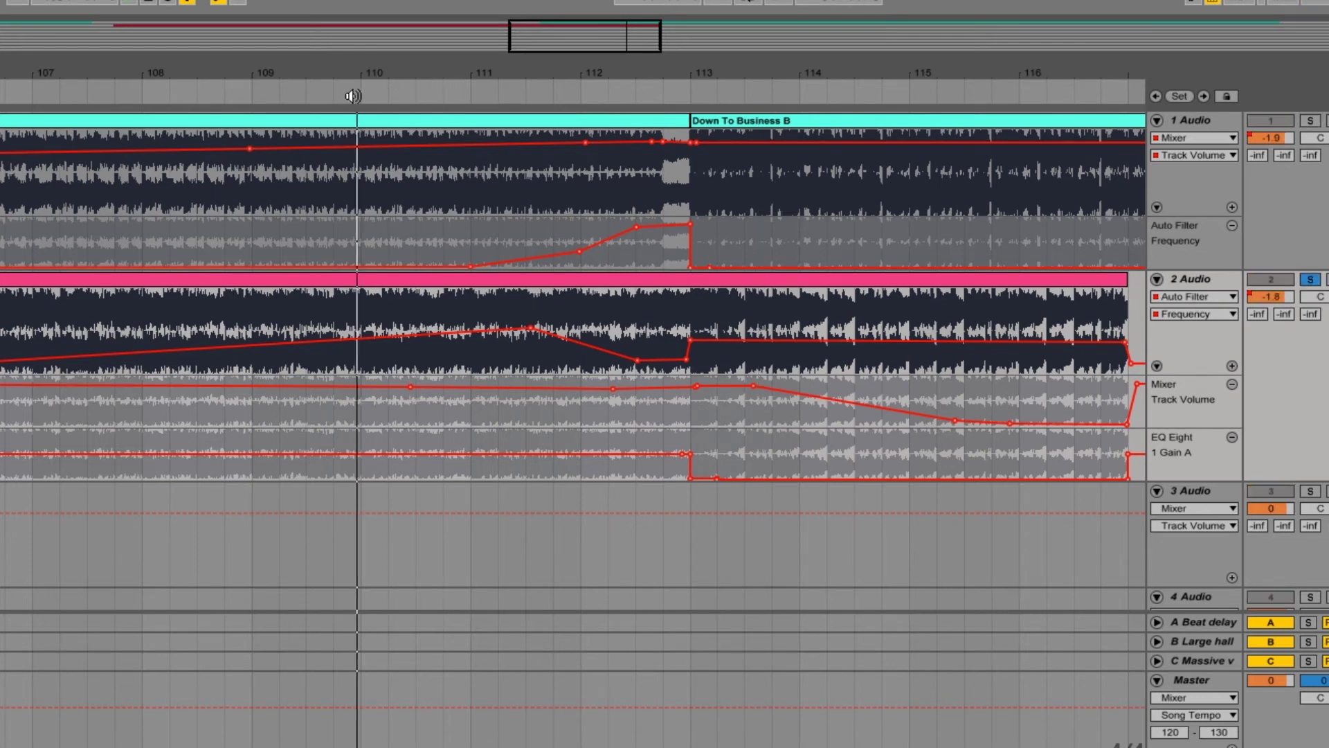
- Make track 2's EQ Eight 1 Gain A decline gradually to a partial cut just before its full drop at bar 113
{"action": "left_click", "coordinate": [1220, 298]}
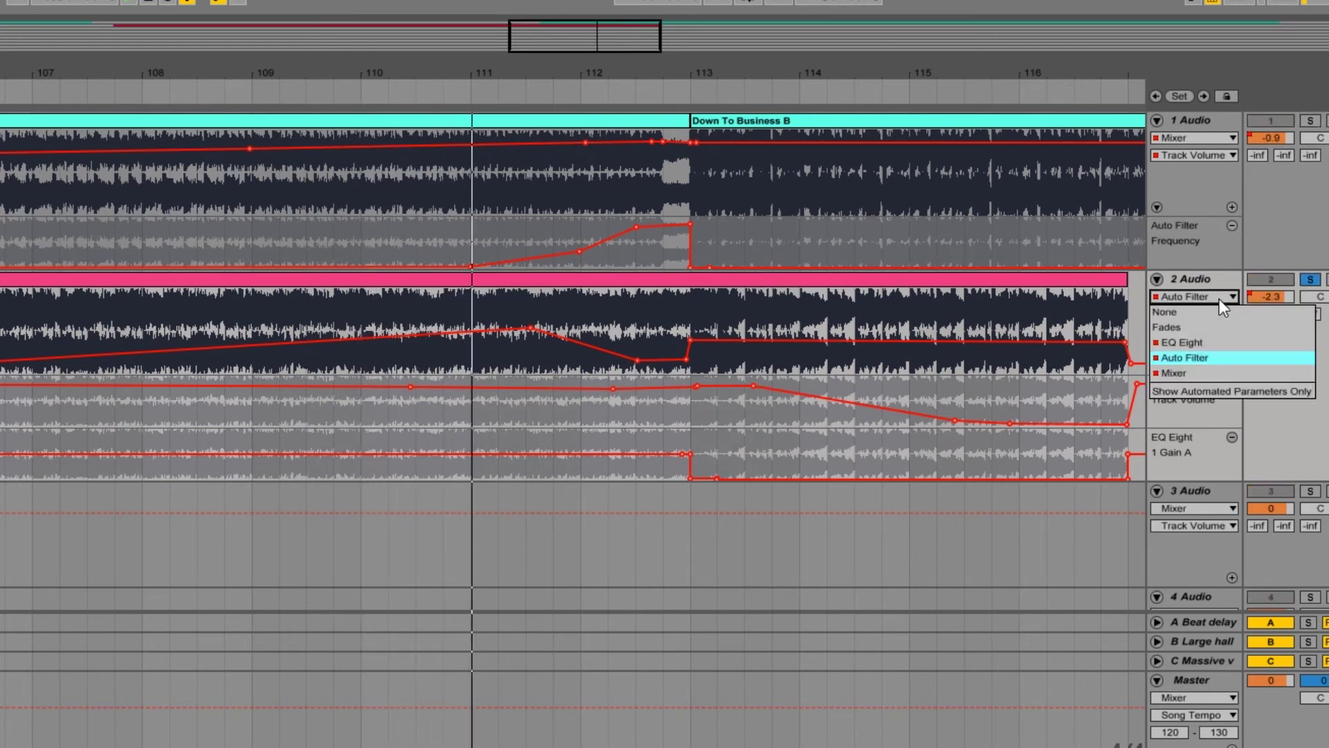
{"action": "left_click", "coordinate": [1214, 342]}
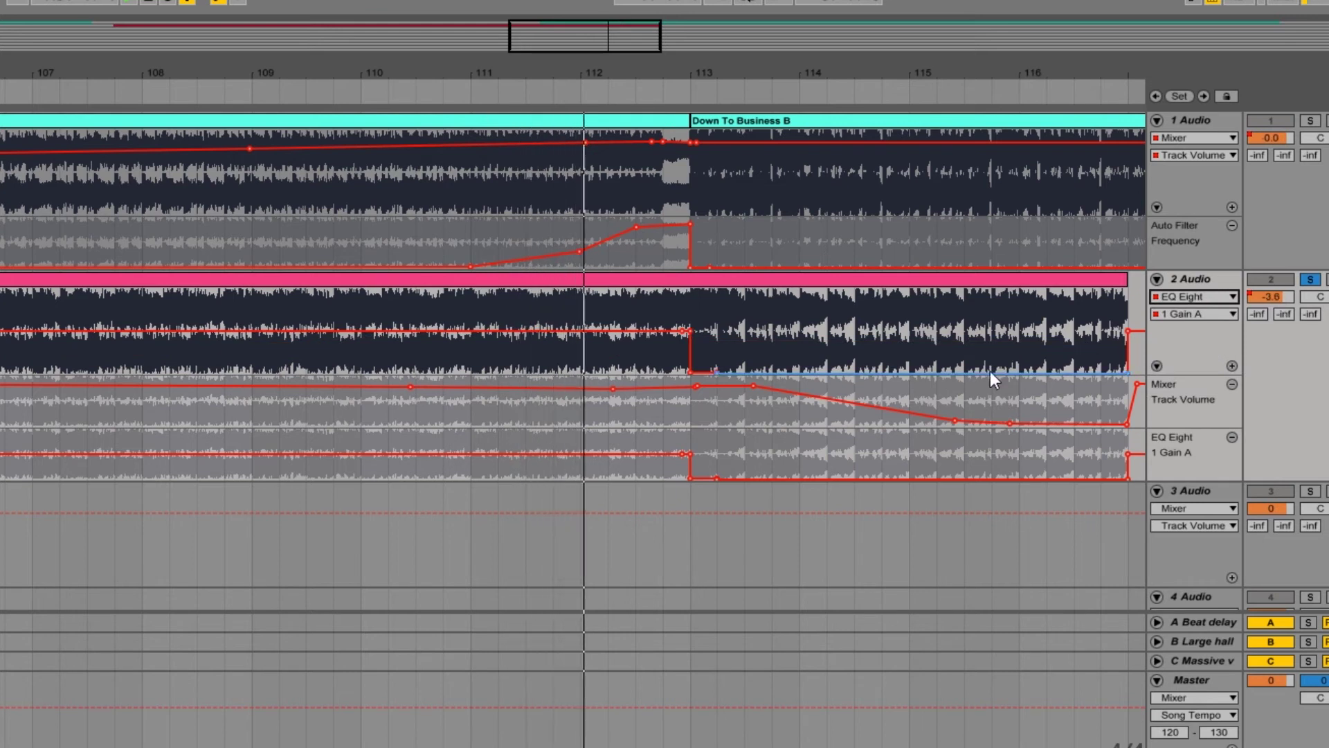
{"action": "key", "text": "b"}
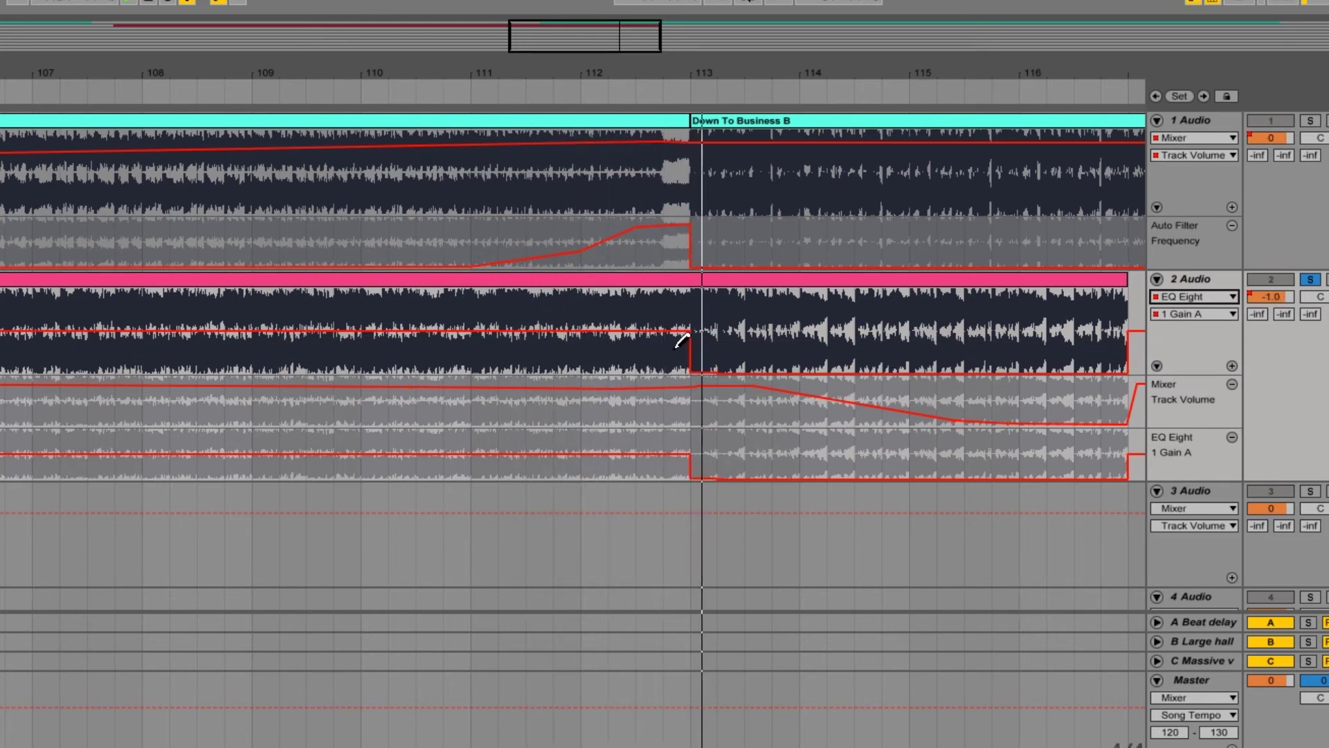
{"action": "left_click", "coordinate": [678, 352]}
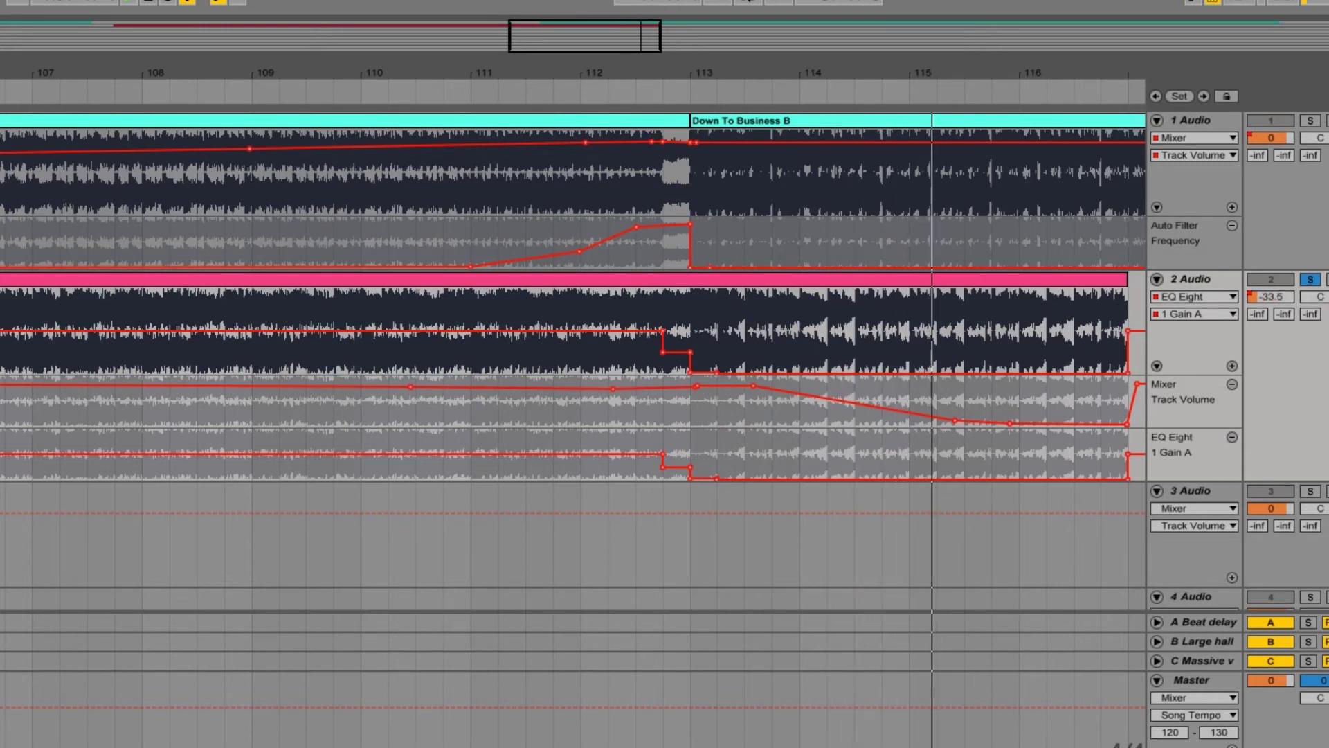
{"action": "key", "text": "b"}
{"action": "left_click", "coordinate": [661, 331]}
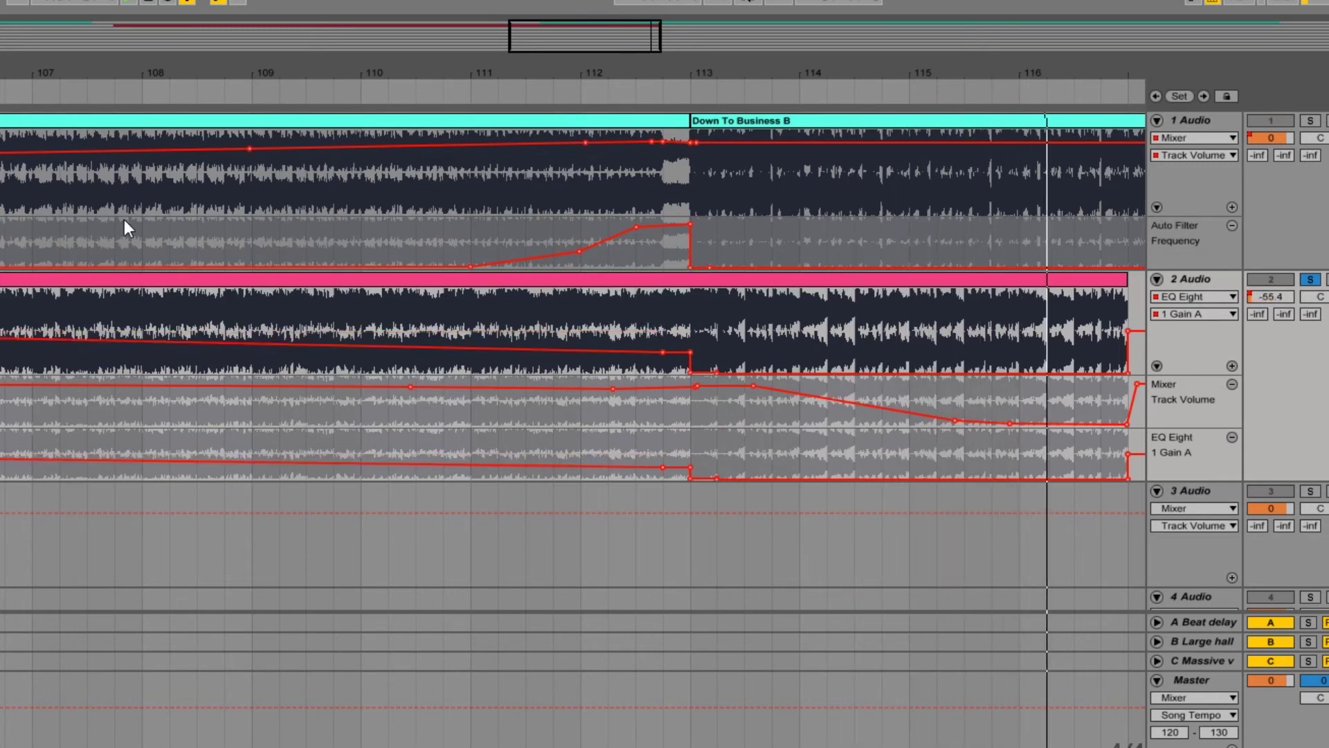
- Shift track 2's filter frequency peak to a lower point near bar 112, hold it until about bar 112.5, and replay
{"action": "left_click", "coordinate": [1207, 297]}
{"action": "left_click", "coordinate": [1202, 360]}
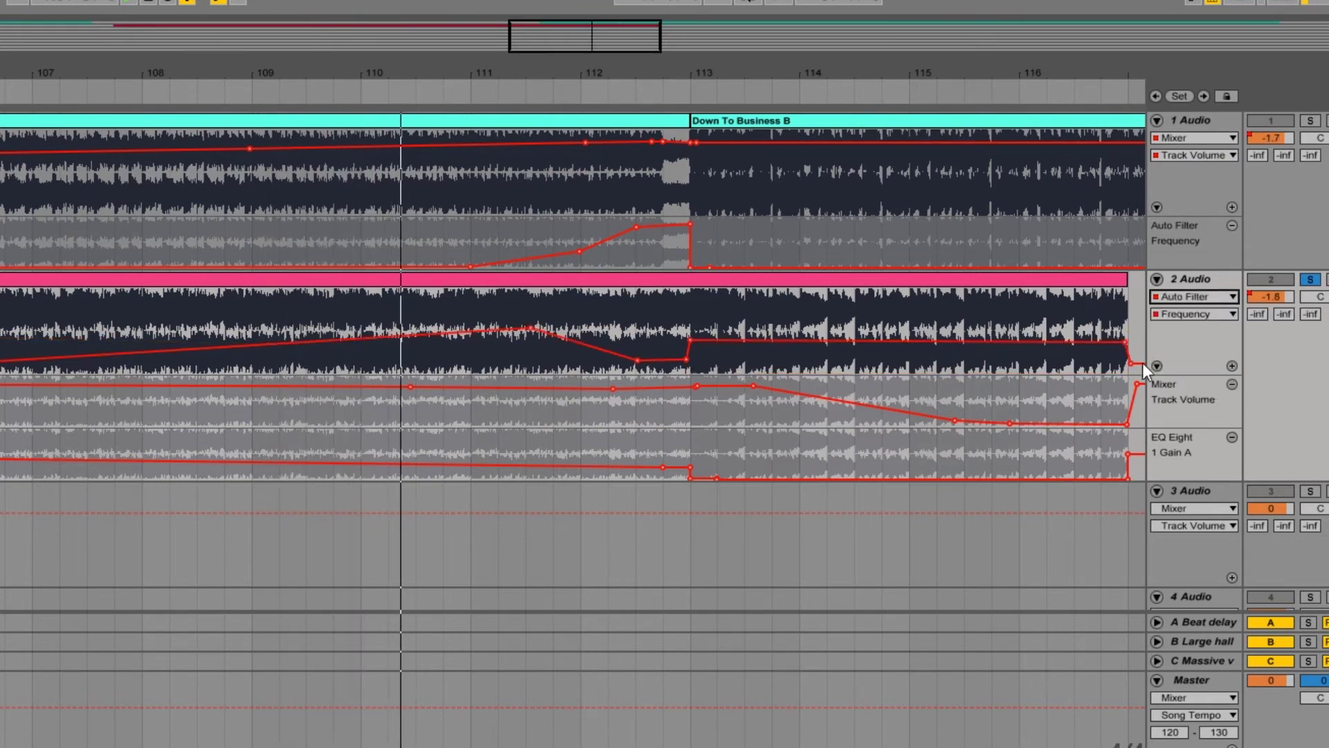
{"action": "left_click_drag", "start_coordinate": [539, 332], "coordinate": [632, 345]}
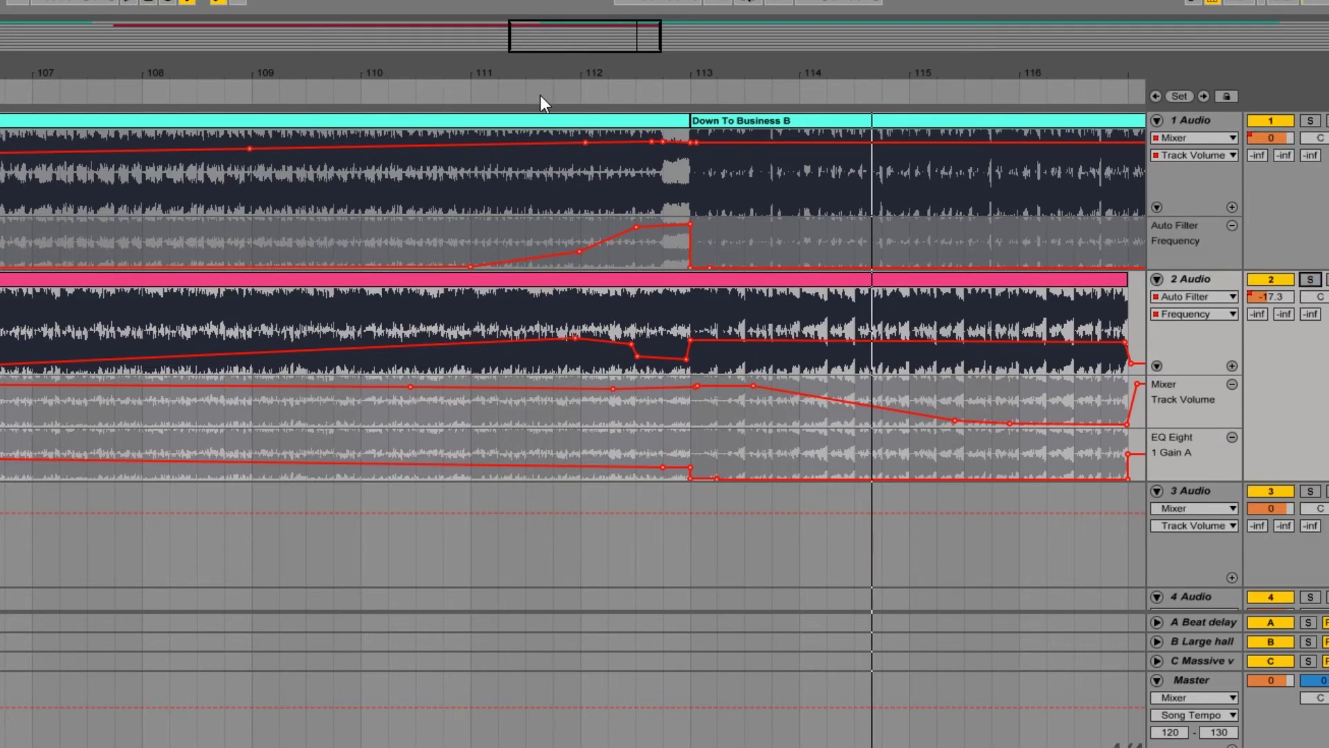
{"action": "left_click", "coordinate": [218, 90]}
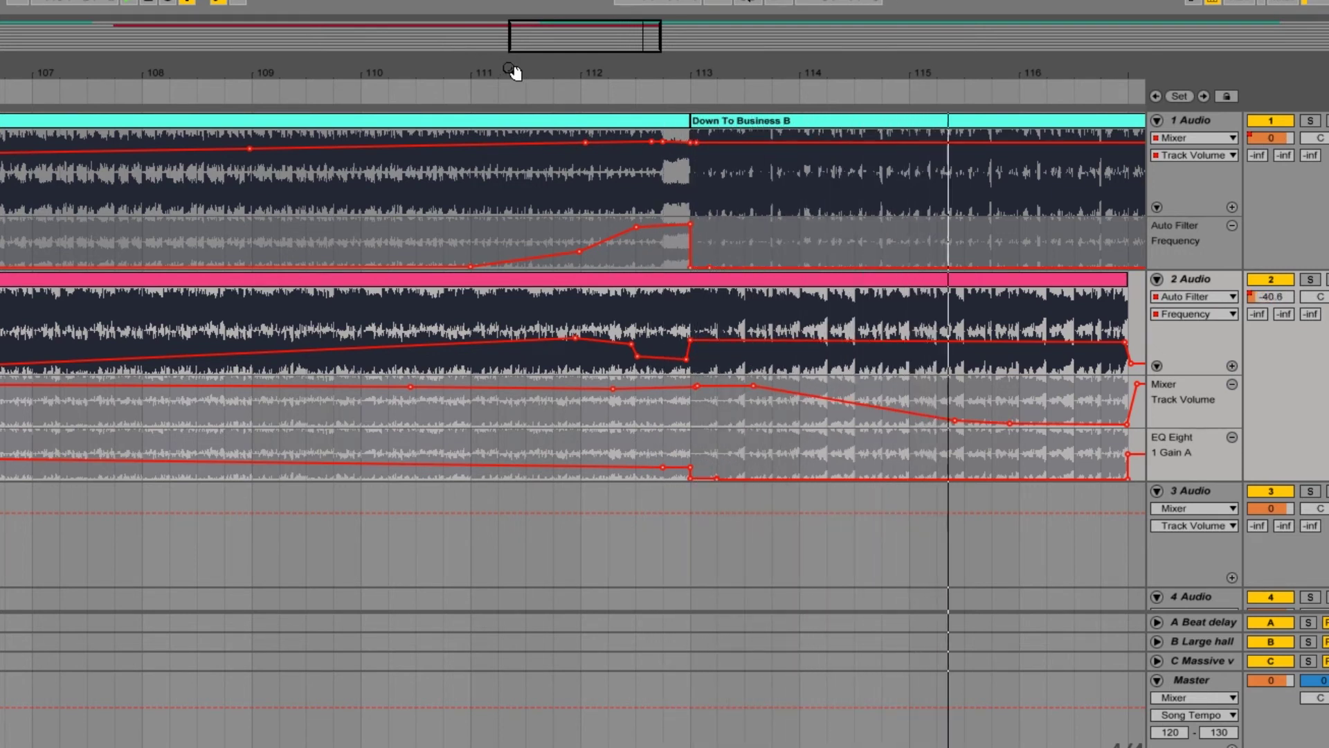
- Lower track 1's volume from about bar 111 with a sharp cut just before bar 113, restoring full level at bar 113
{"action": "left_click_drag", "start_coordinate": [511, 71], "coordinate": [511, 55]}
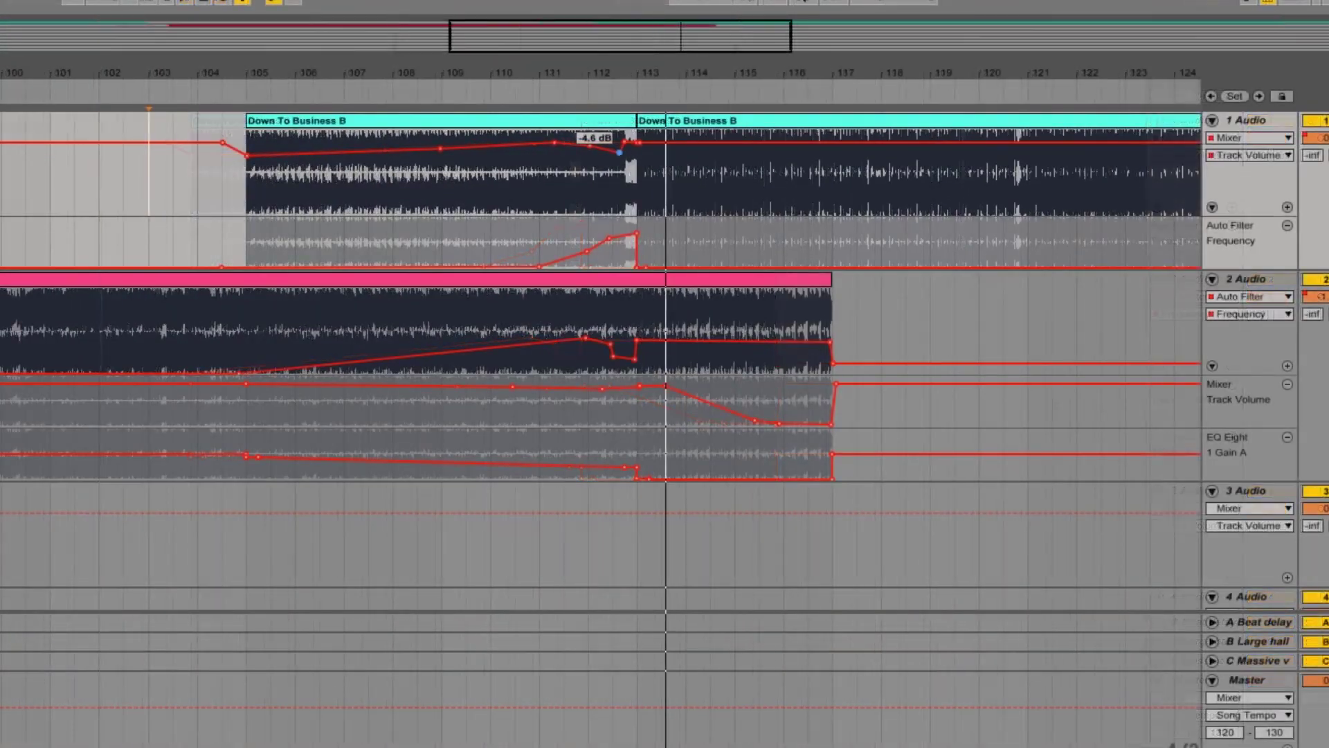
{"action": "left_click_drag", "start_coordinate": [619, 152], "coordinate": [624, 201]}
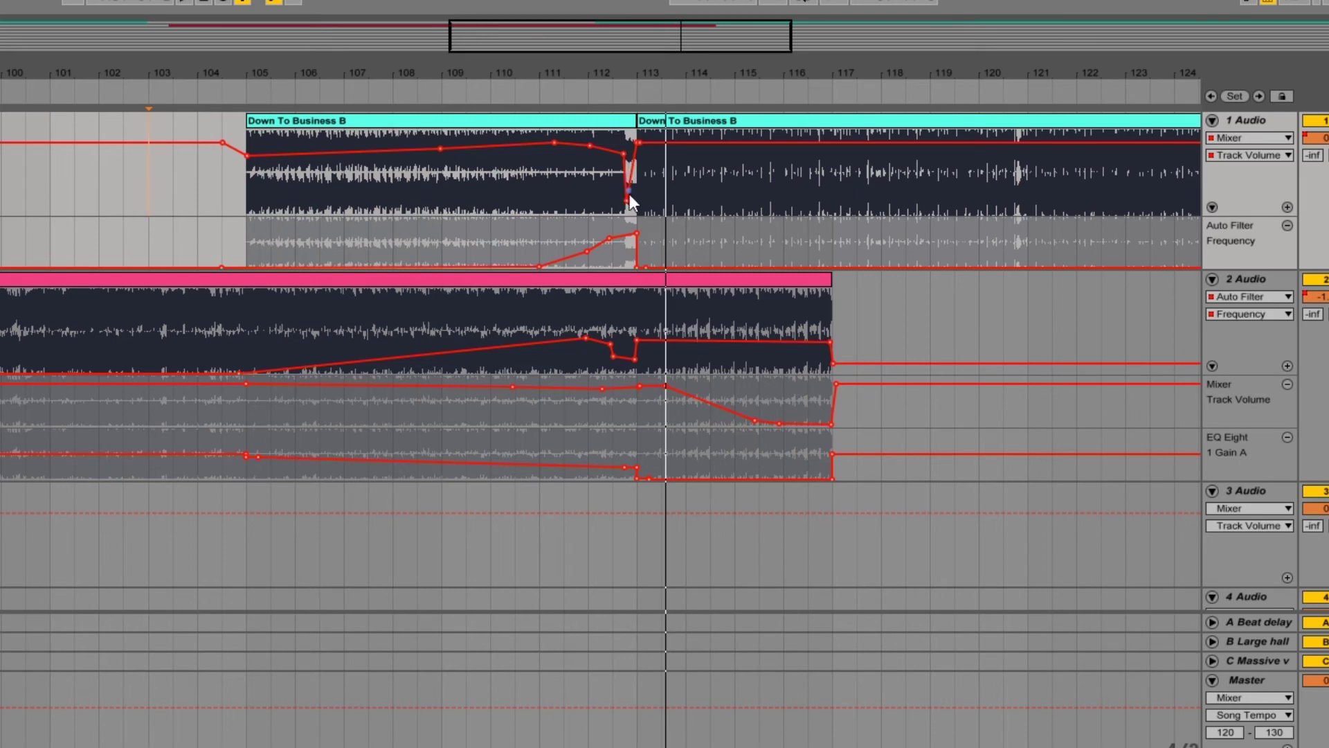
{"action": "left_click_drag", "start_coordinate": [633, 75], "coordinate": [713, 205]}
{"action": "left_click_drag", "start_coordinate": [666, 61], "coordinate": [666, 21]}
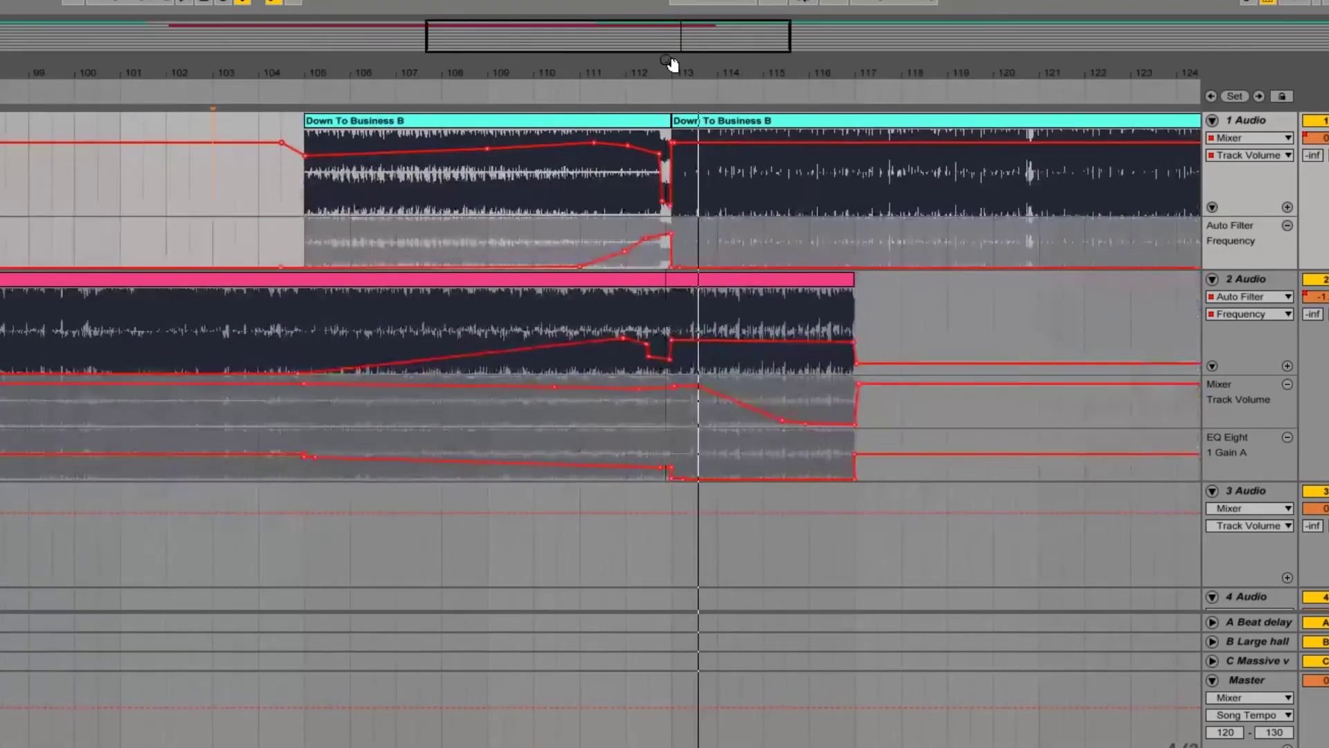
- Reshape track 1's sharp volume cut into a steadier descent between about bar 112.5 and bar 113, and replay from about bar 110
{"action": "left_click_drag", "start_coordinate": [650, 75], "coordinate": [670, 174]}
{"action": "left_click", "coordinate": [655, 150]}
{"action": "left_click_drag", "start_coordinate": [732, 79], "coordinate": [640, 86]}
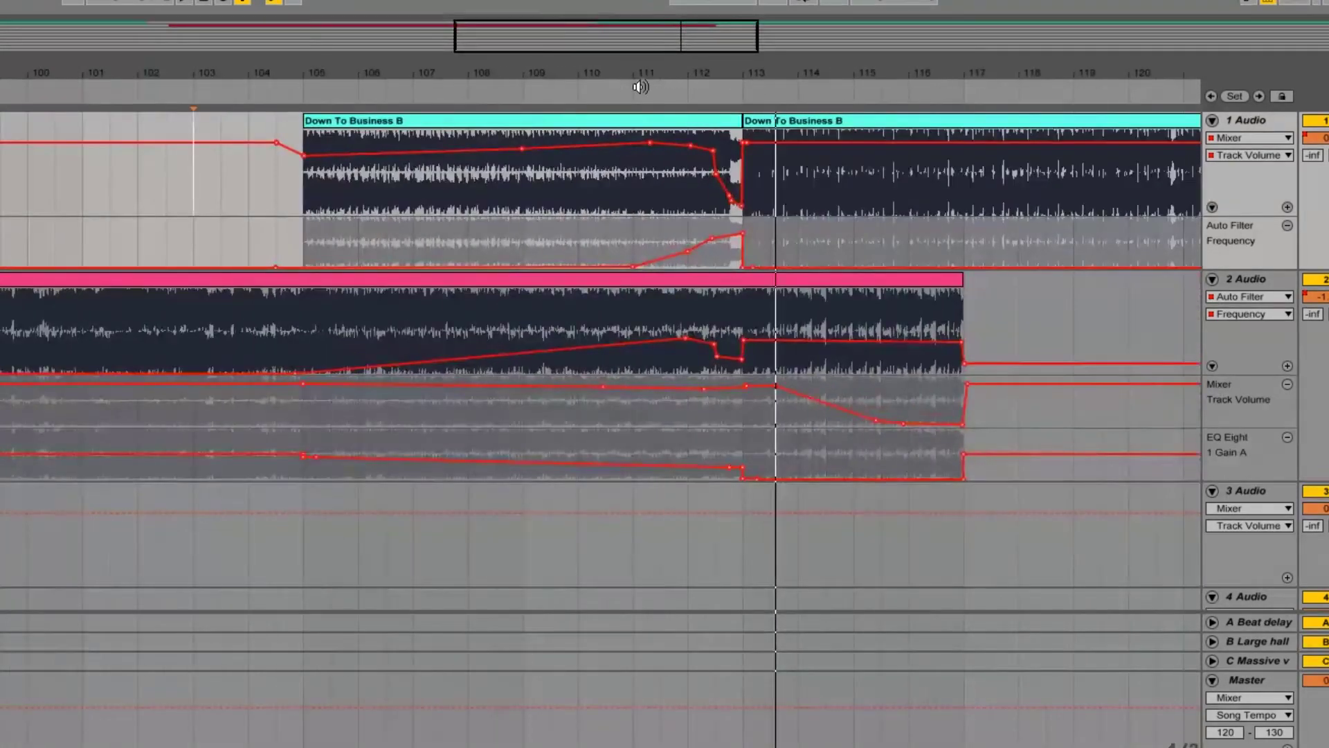
{"action": "left_click", "coordinate": [582, 92]}
{"action": "left_click_drag", "start_coordinate": [725, 74], "coordinate": [681, 75]}
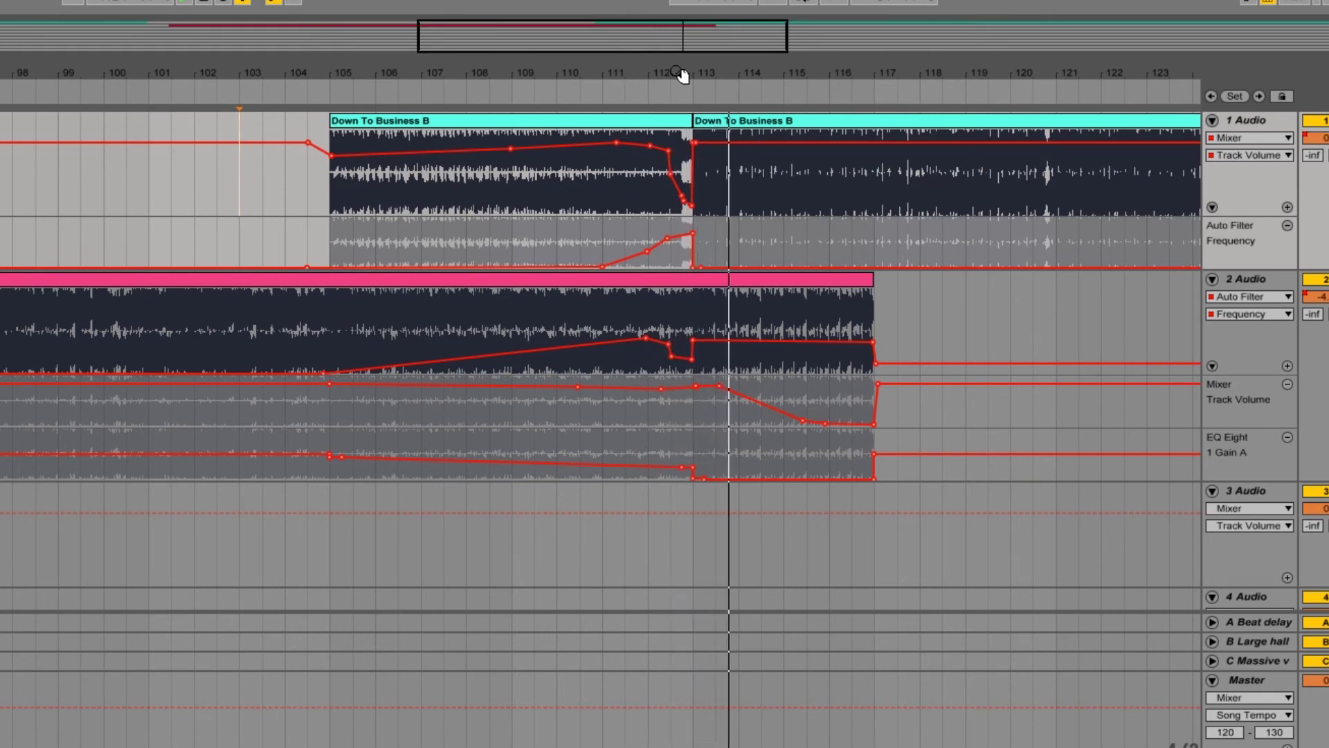
- Raise track 2's volume from about bar 112.5 up to bar 113, lower it slightly just after, and replay from about bar 110.5
{"action": "left_click_drag", "start_coordinate": [682, 73], "coordinate": [695, 311]}
{"action": "left_click", "coordinate": [1246, 296]}
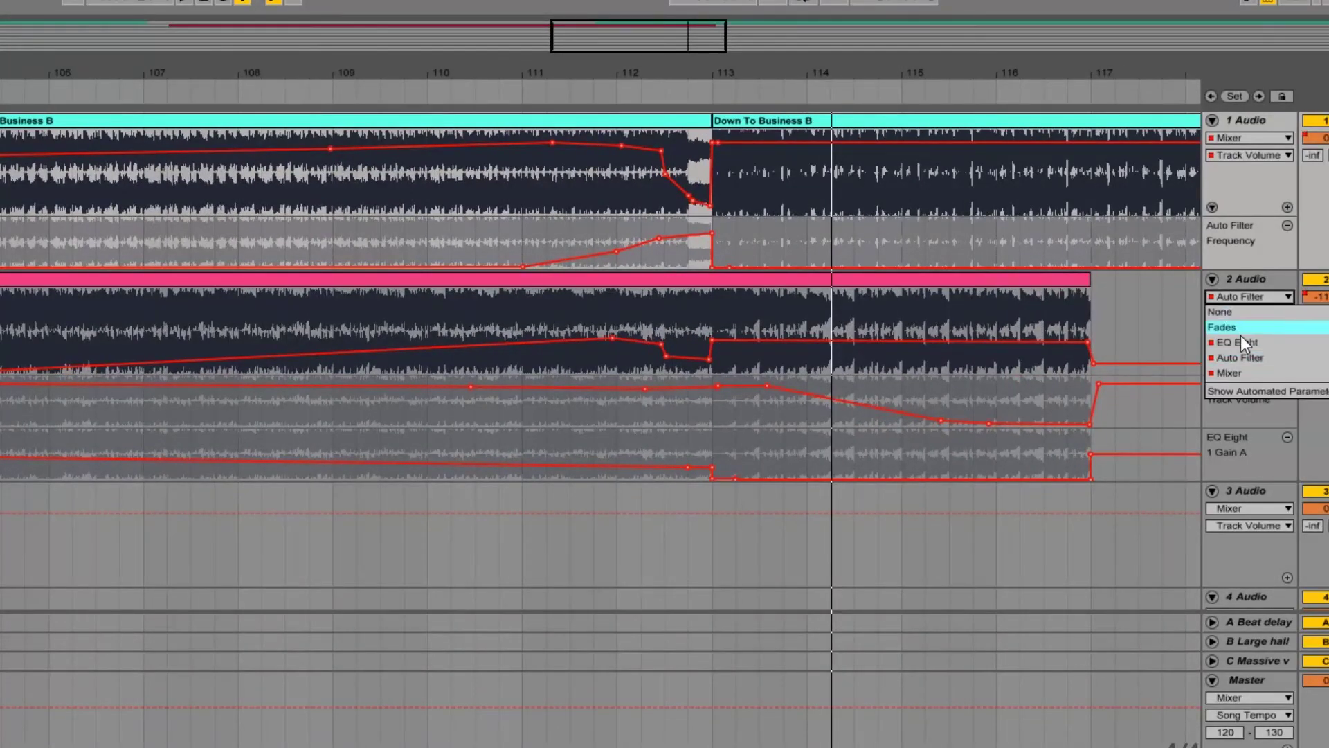
{"action": "left_click", "coordinate": [1240, 336]}
{"action": "left_click_drag", "start_coordinate": [655, 310], "coordinate": [666, 299]}
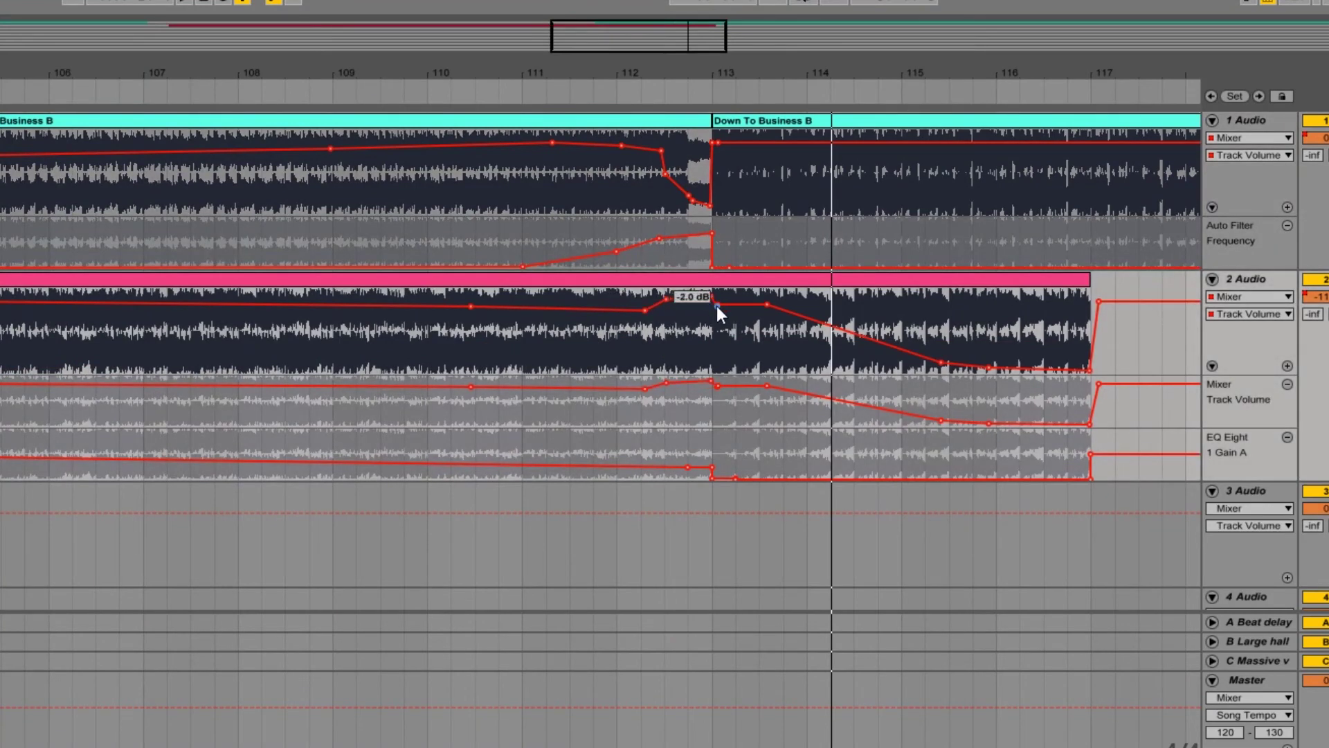
{"action": "left_click_drag", "start_coordinate": [741, 303], "coordinate": [741, 312]}
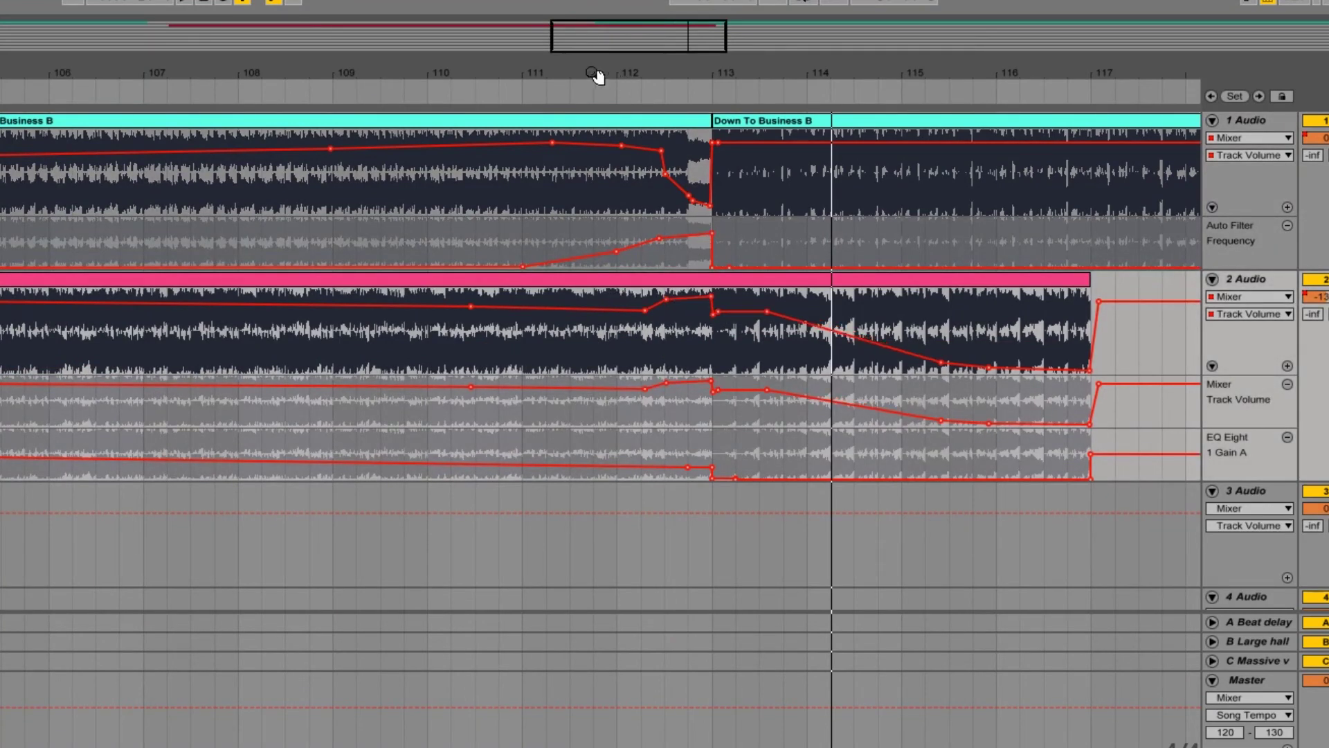
{"action": "left_click", "coordinate": [487, 97]}
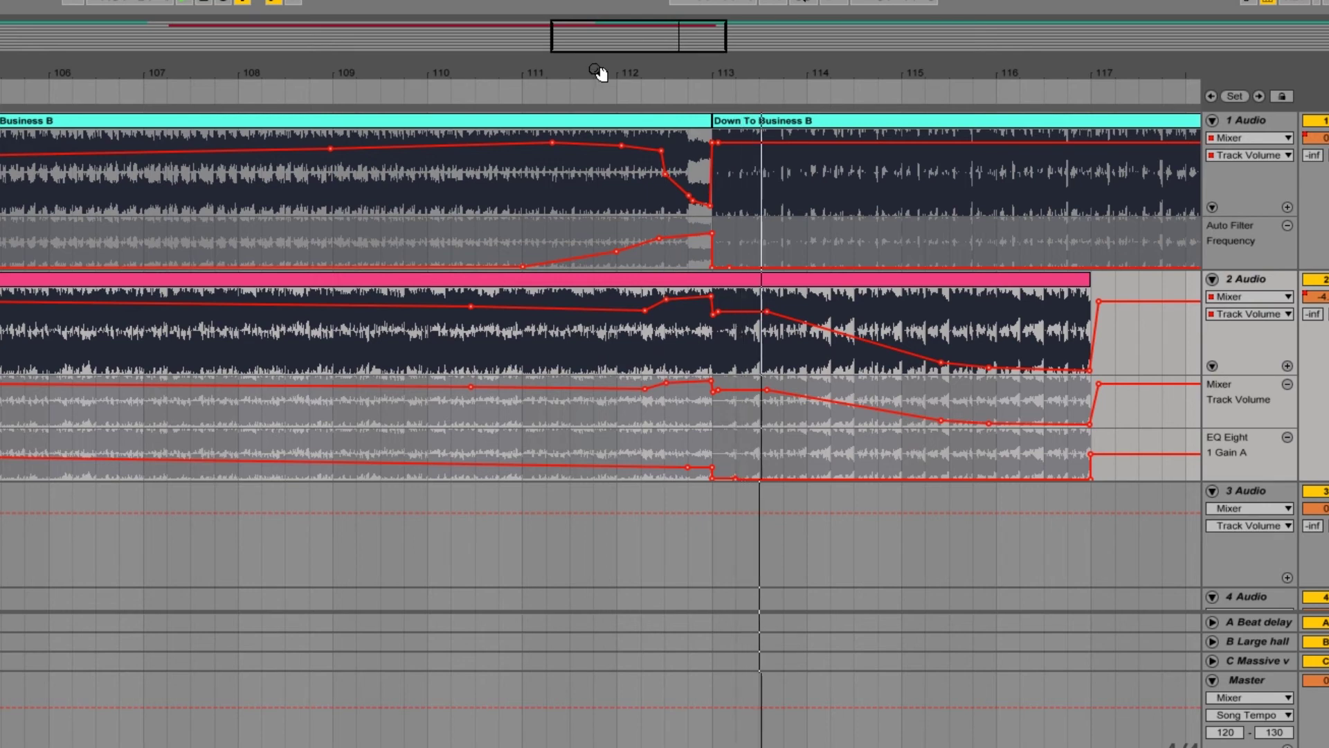
- Solo track 1 and make its volume climb gradually back to full level over the last beat before bar 113
{"action": "left_click_drag", "start_coordinate": [595, 73], "coordinate": [658, 72]}
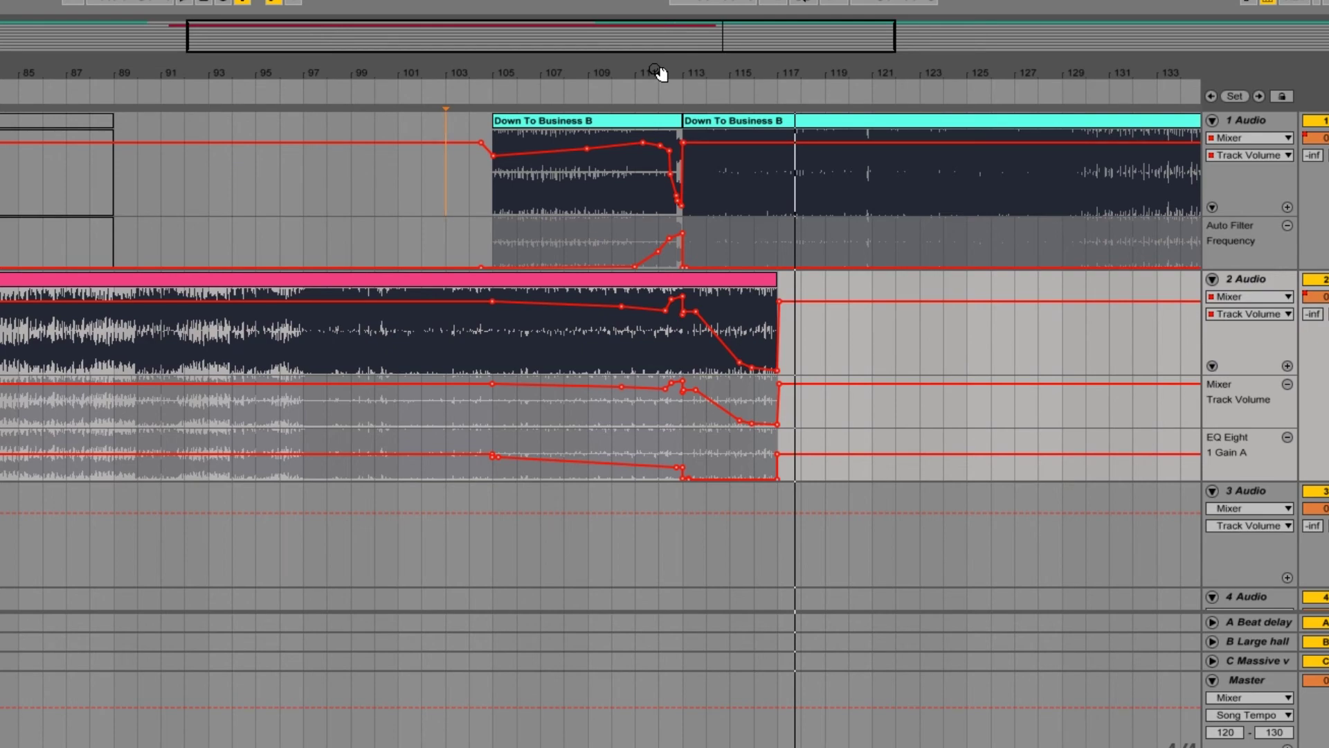
{"action": "left_click_drag", "start_coordinate": [682, 69], "coordinate": [709, 50]}
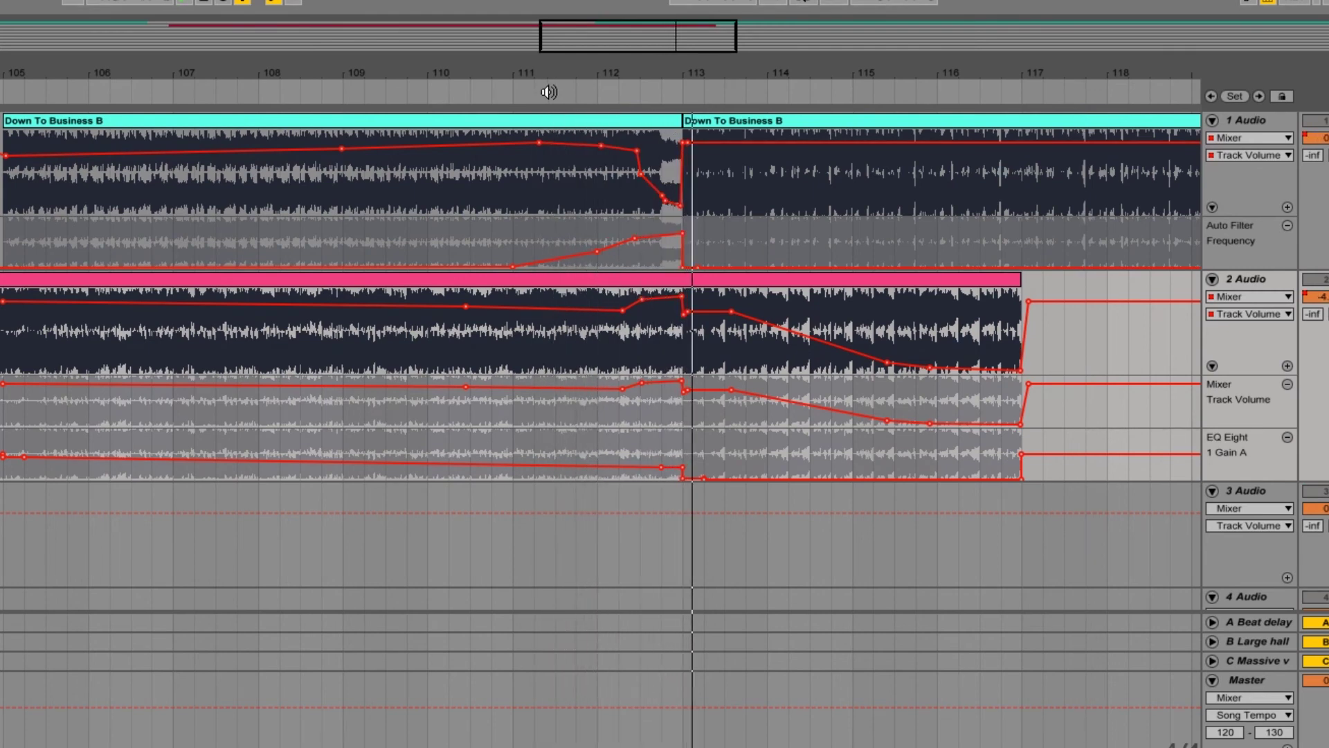
{"action": "left_click_drag", "start_coordinate": [691, 71], "coordinate": [632, 176]}
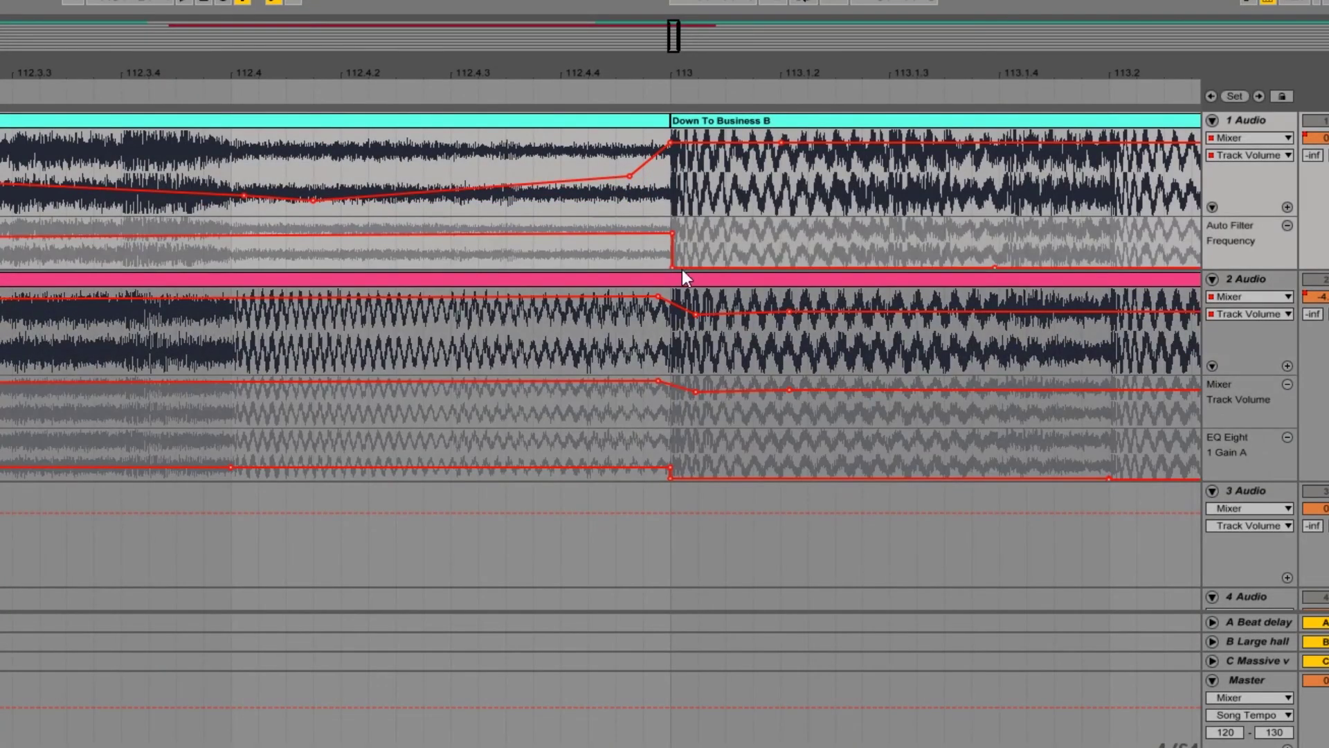
- Turn track 1's abrupt filter frequency drop at bar 113 into a slope ending about two-thirds of a bar past it, and audition it
{"action": "left_click_drag", "start_coordinate": [673, 233], "coordinate": [687, 231]}
{"action": "left_click", "coordinate": [439, 67]}
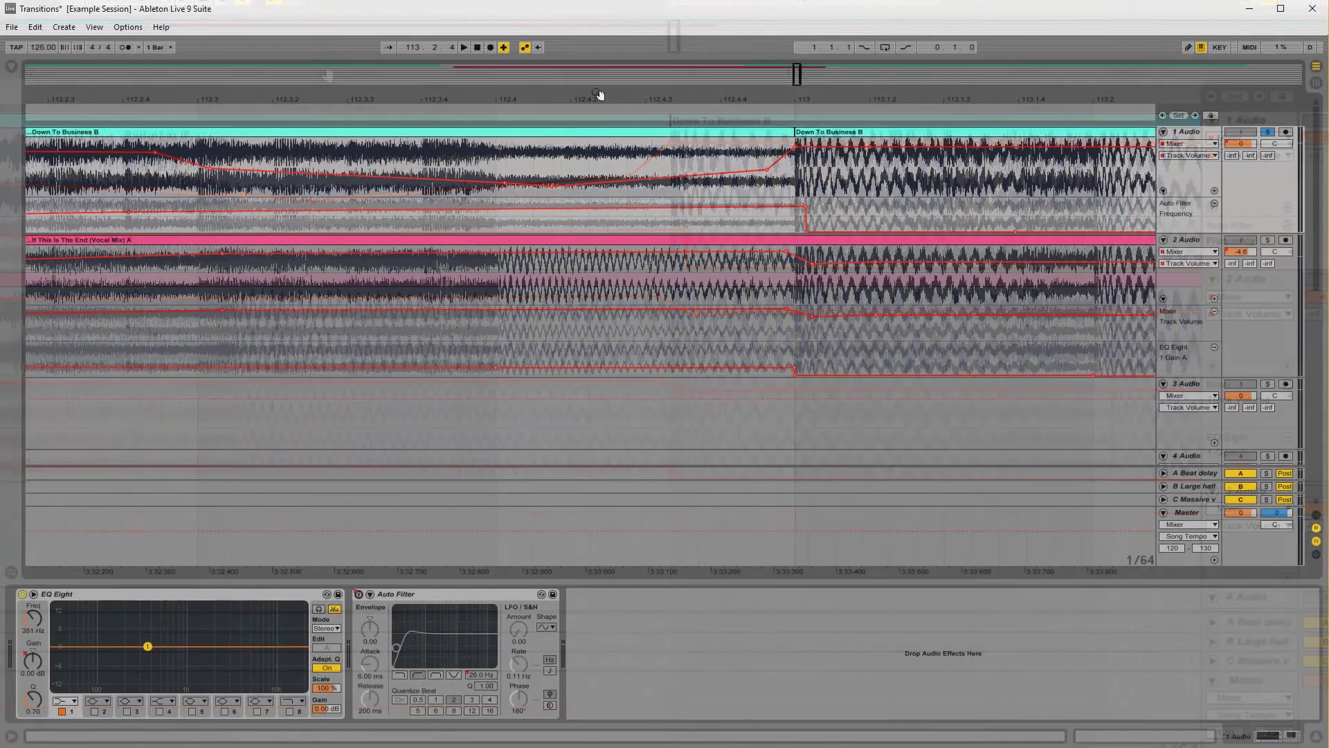
{"action": "left_click", "coordinate": [537, 113]}
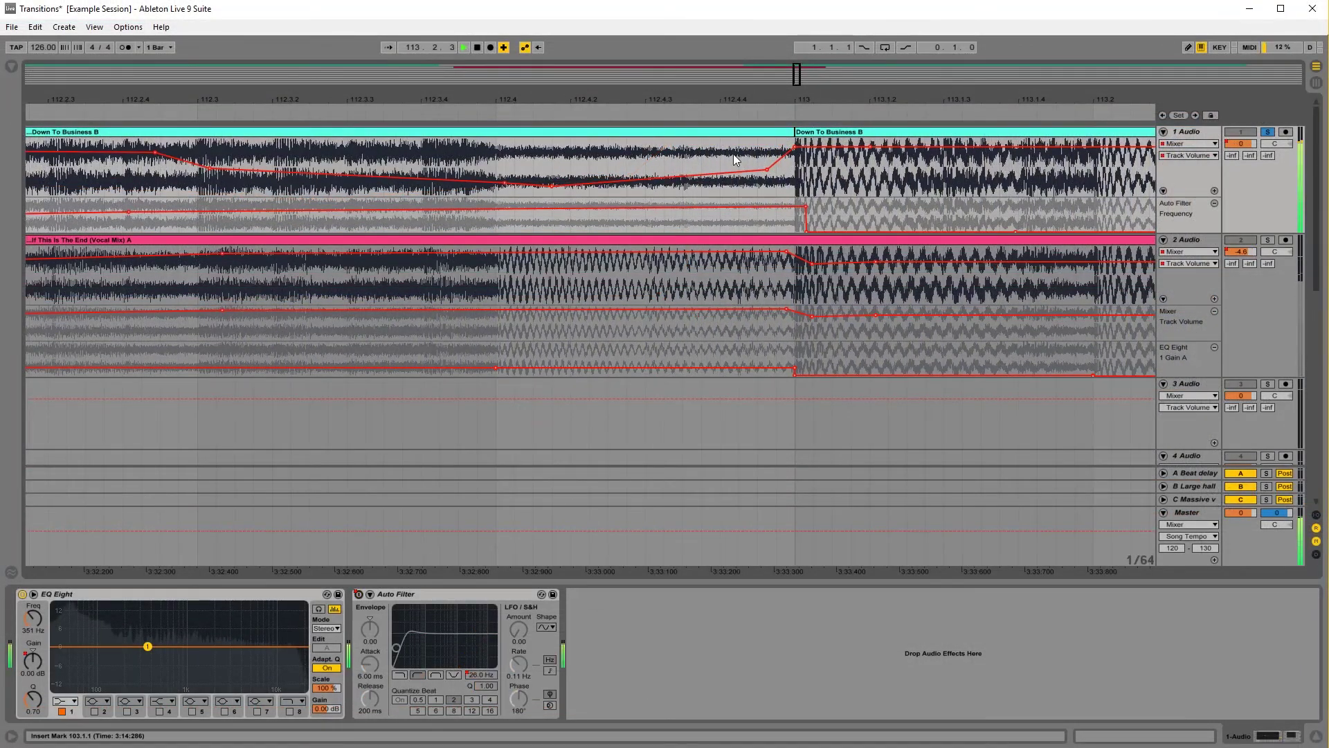
{"action": "key", "text": "space"}
{"action": "mouse_move", "coordinate": [798, 205]}
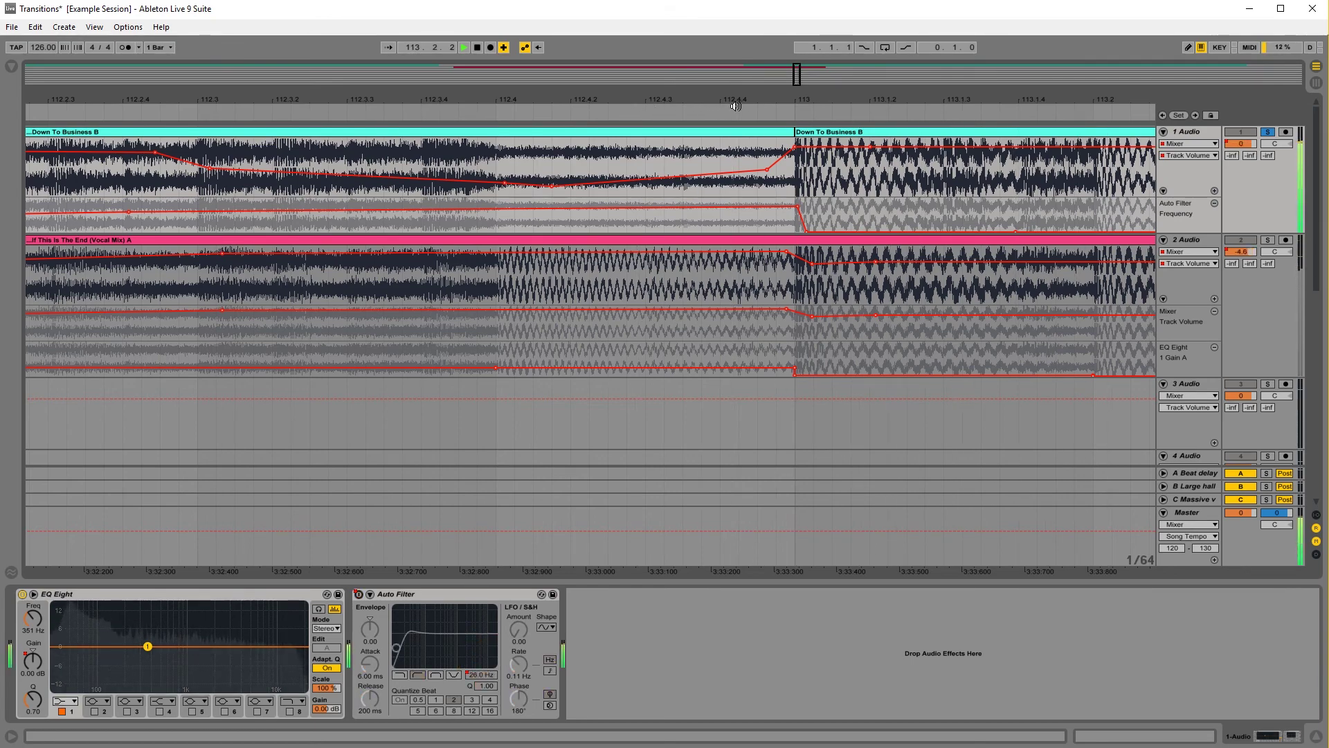
{"action": "key", "text": "space"}
{"action": "left_click_drag", "start_coordinate": [740, 101], "coordinate": [779, 56]}
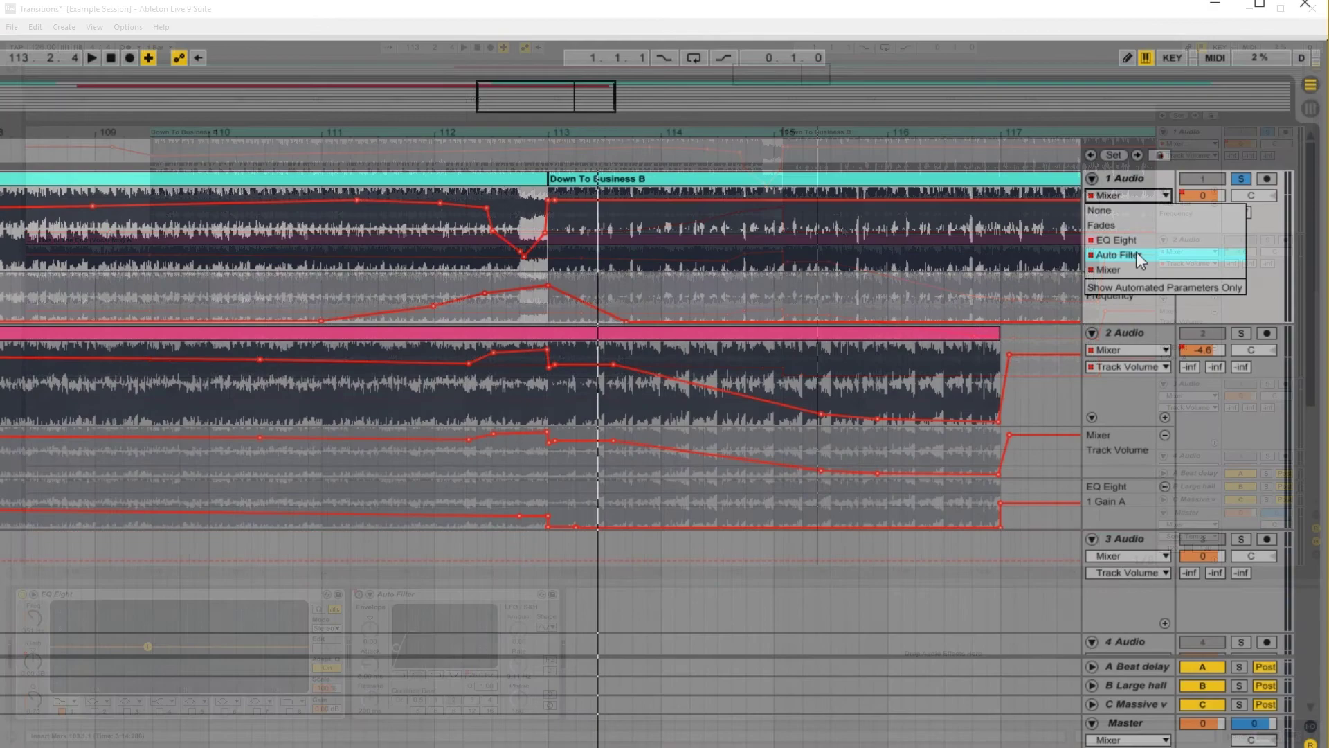
- Keep track 1's Auto Filter switched on past bar 113, make its frequency drop abruptly at bar 113, and replay from just before bar 111
{"action": "left_click", "coordinate": [1136, 252]}
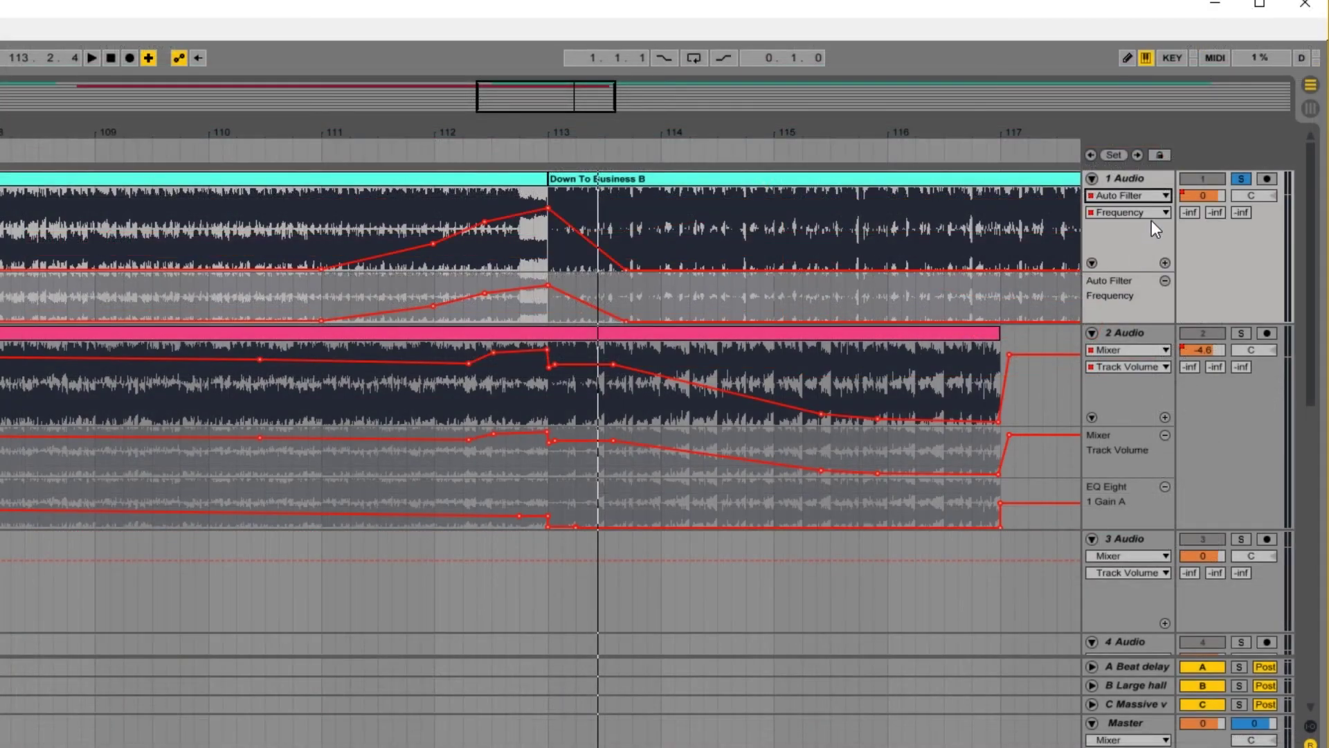
{"action": "left_click", "coordinate": [1153, 212]}
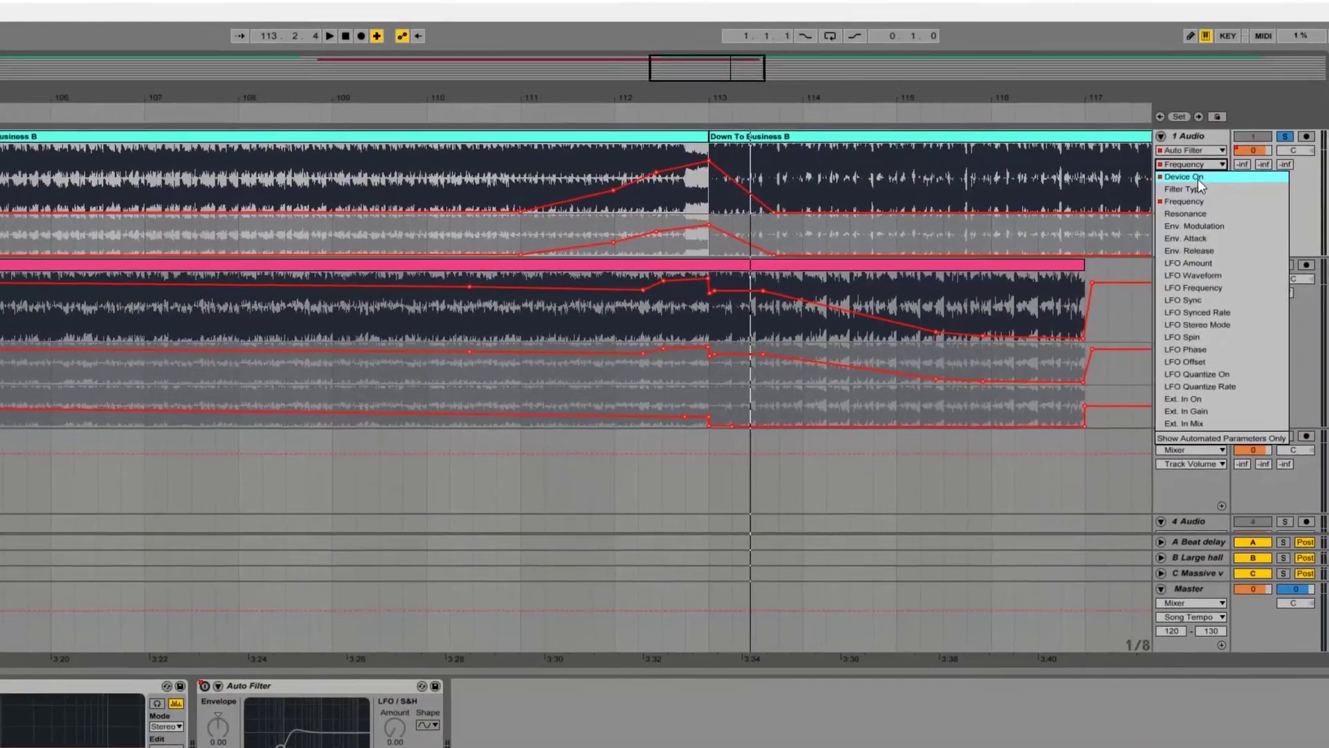
{"action": "left_click", "coordinate": [1198, 179]}
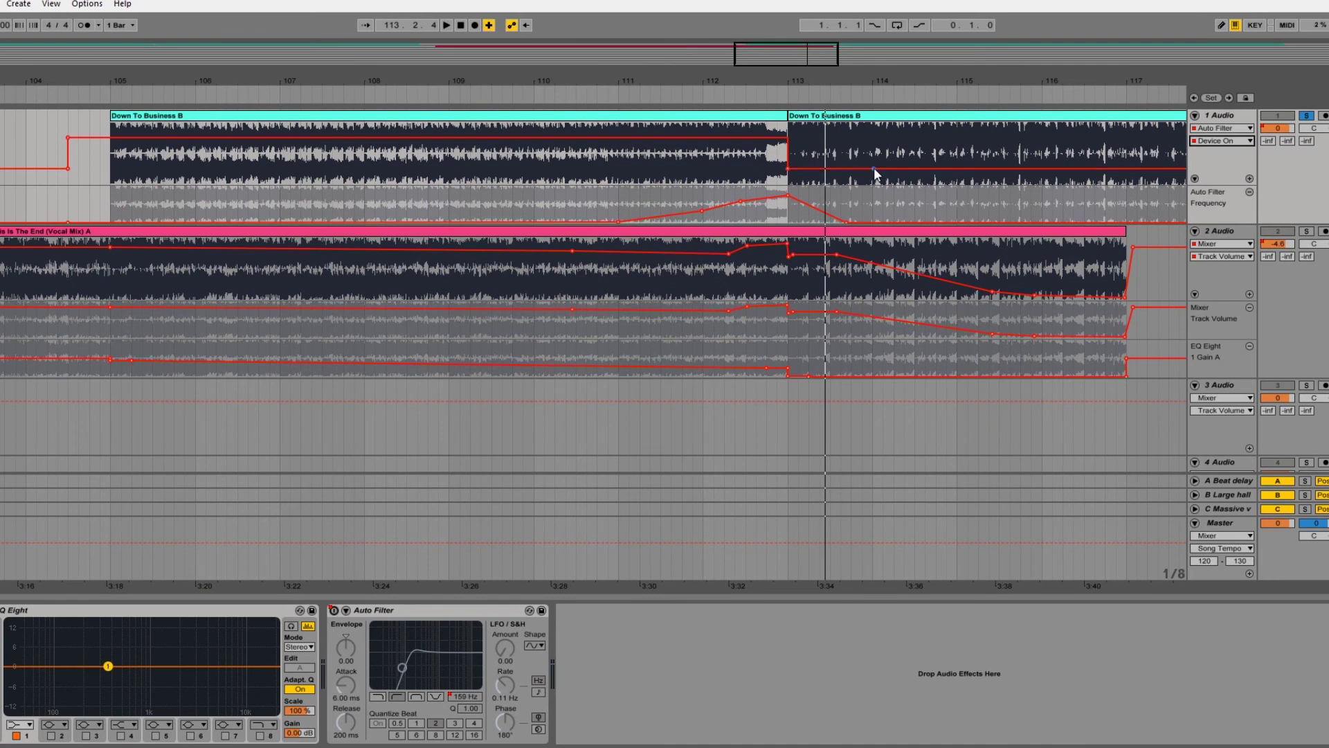
{"action": "left_click_drag", "start_coordinate": [874, 163], "coordinate": [874, 137]}
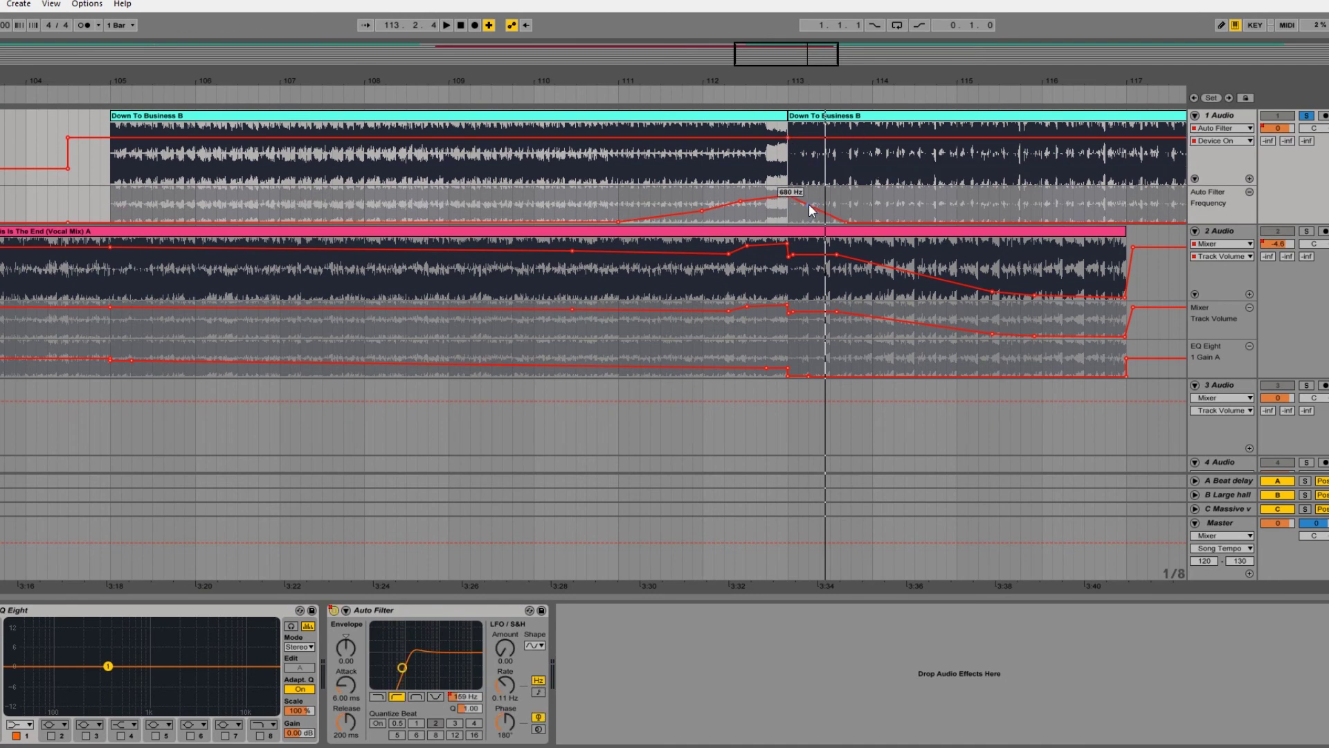
{"action": "left_click", "coordinate": [608, 93]}
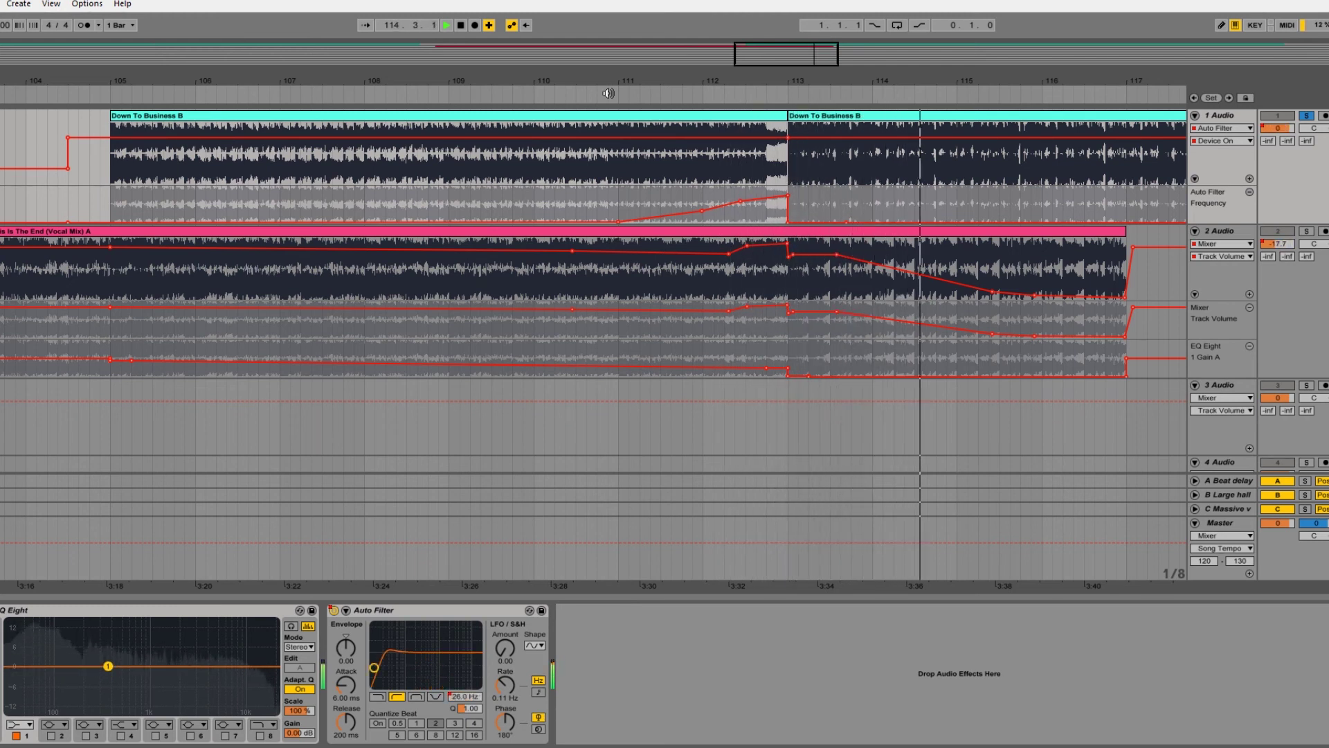
{"action": "key", "text": "space"}
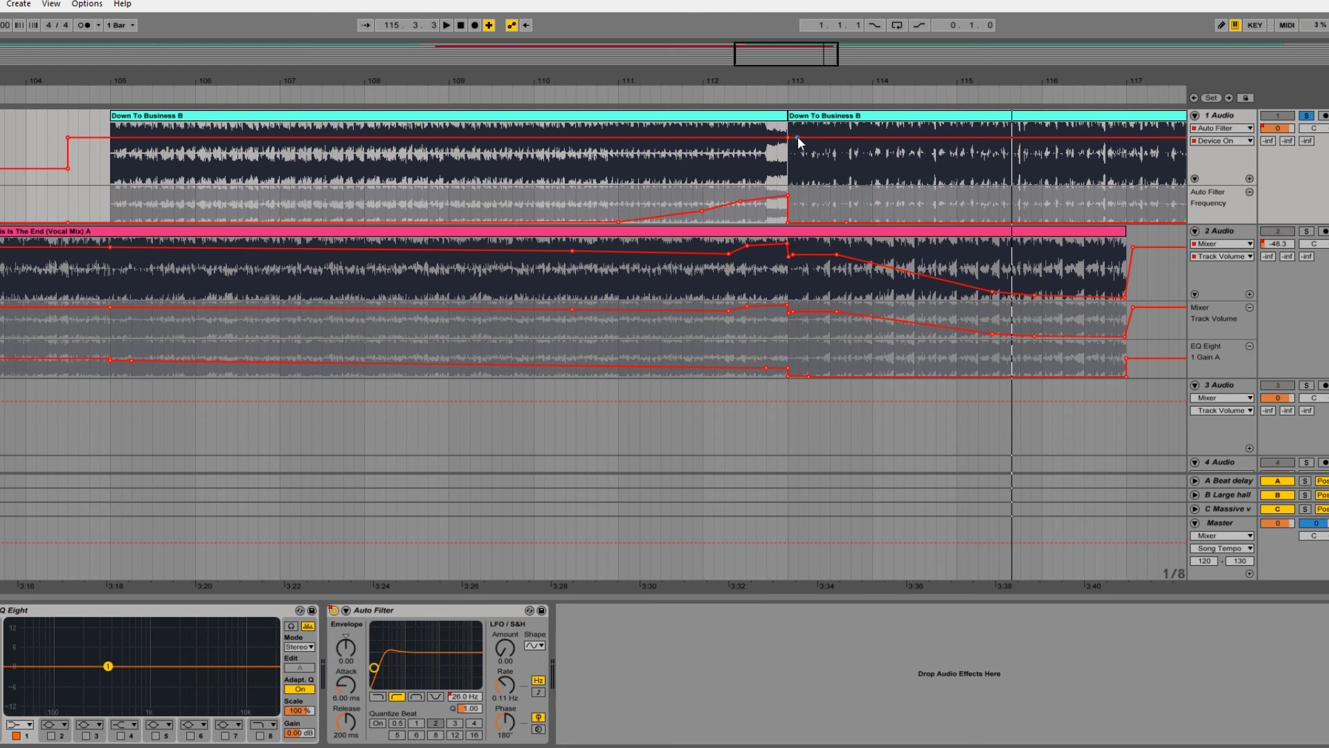
- Switch track 1's Auto Filter off from bar 113, slope its frequency down past bar 113, replay from about bar 112, and unsolo the track
{"action": "left_click_drag", "start_coordinate": [798, 136], "coordinate": [799, 168]}
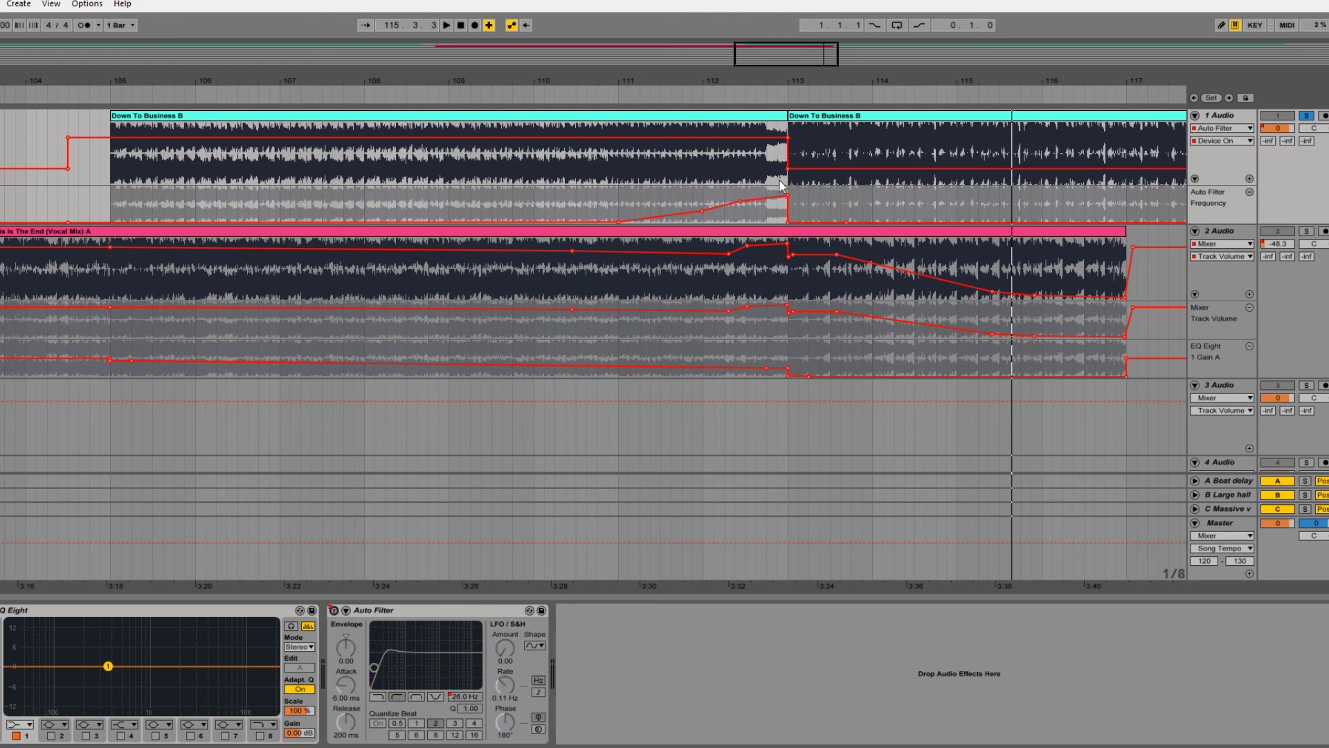
{"action": "left_click_drag", "start_coordinate": [788, 221], "coordinate": [834, 222]}
{"action": "left_click", "coordinate": [696, 98]}
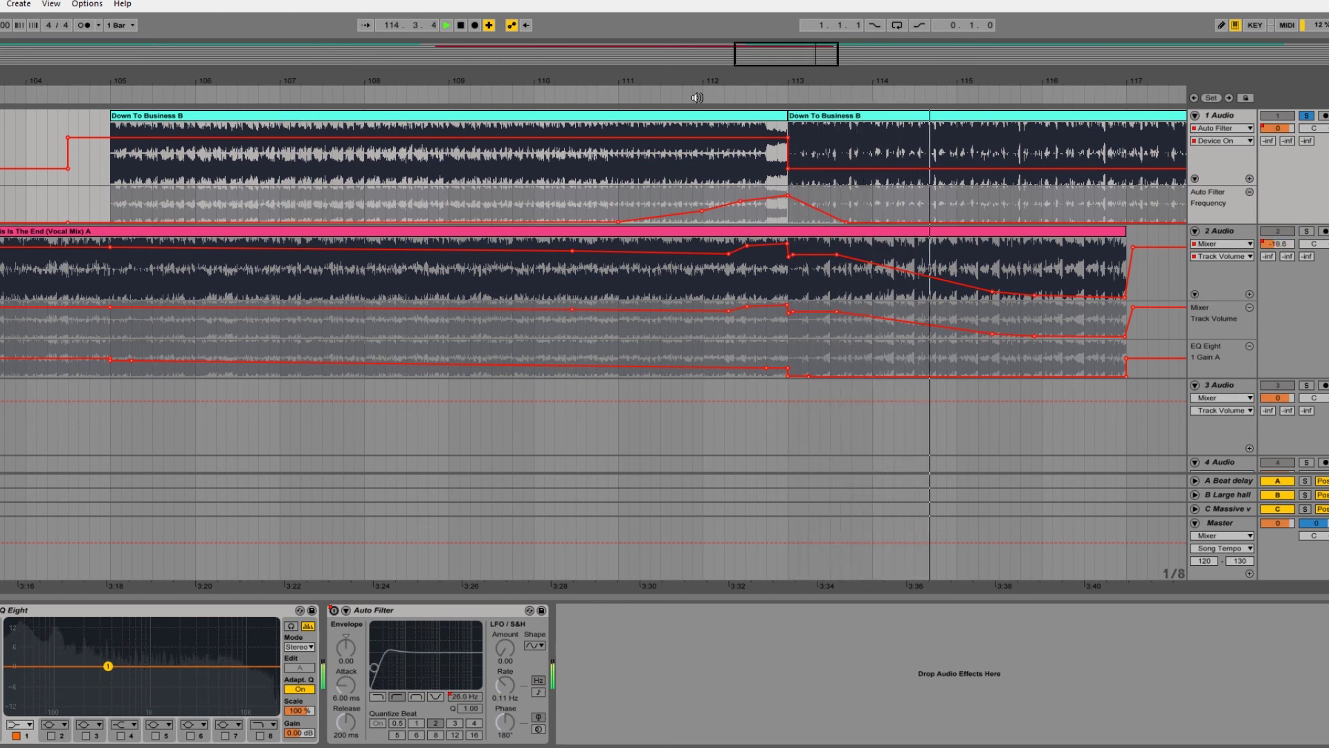
{"action": "key", "text": "space"}
{"action": "left_click", "coordinate": [1308, 117]}
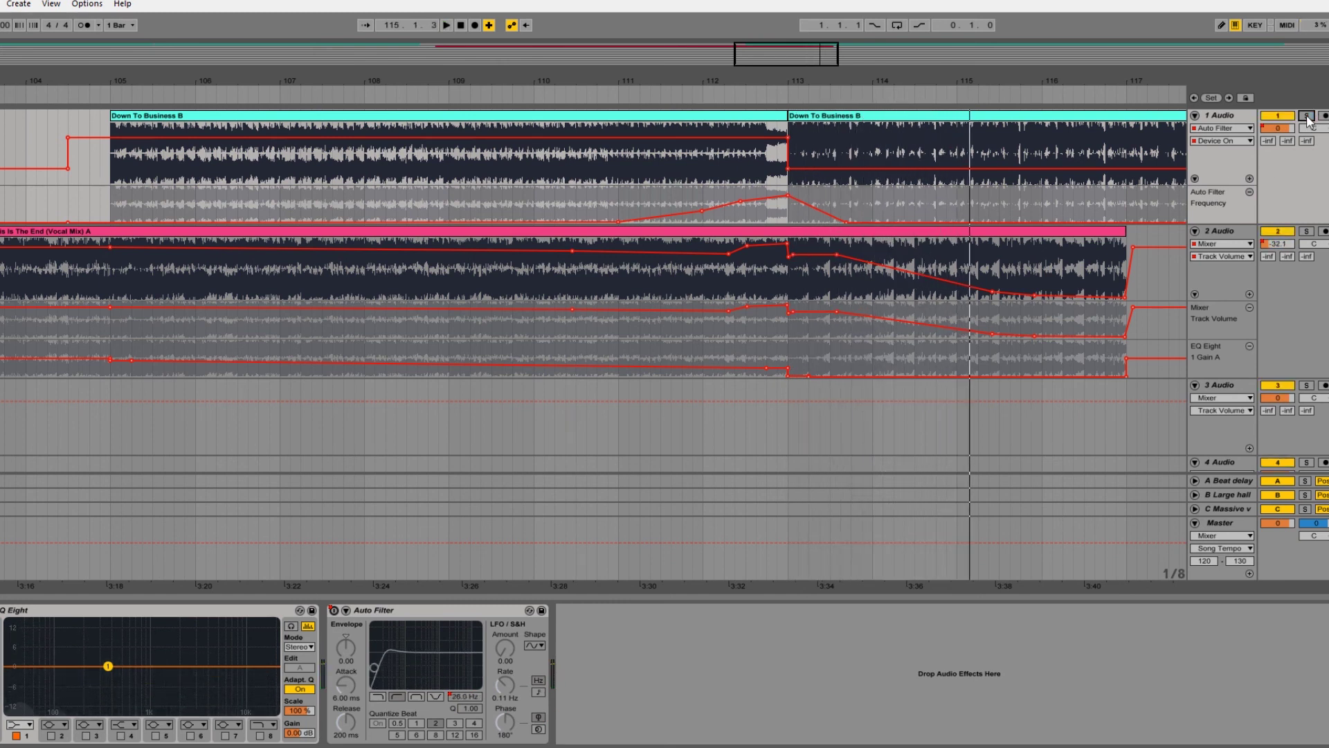
{"action": "left_click_drag", "start_coordinate": [809, 80], "coordinate": [809, 43]}
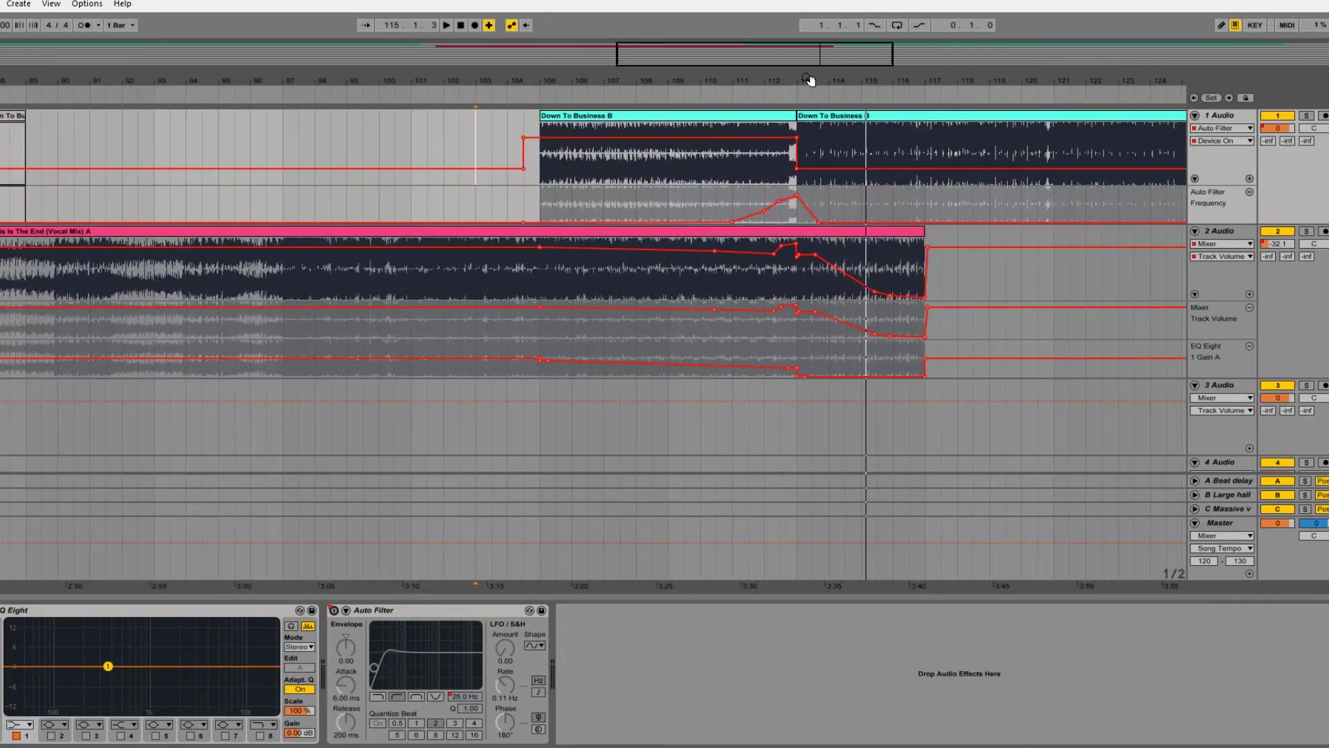